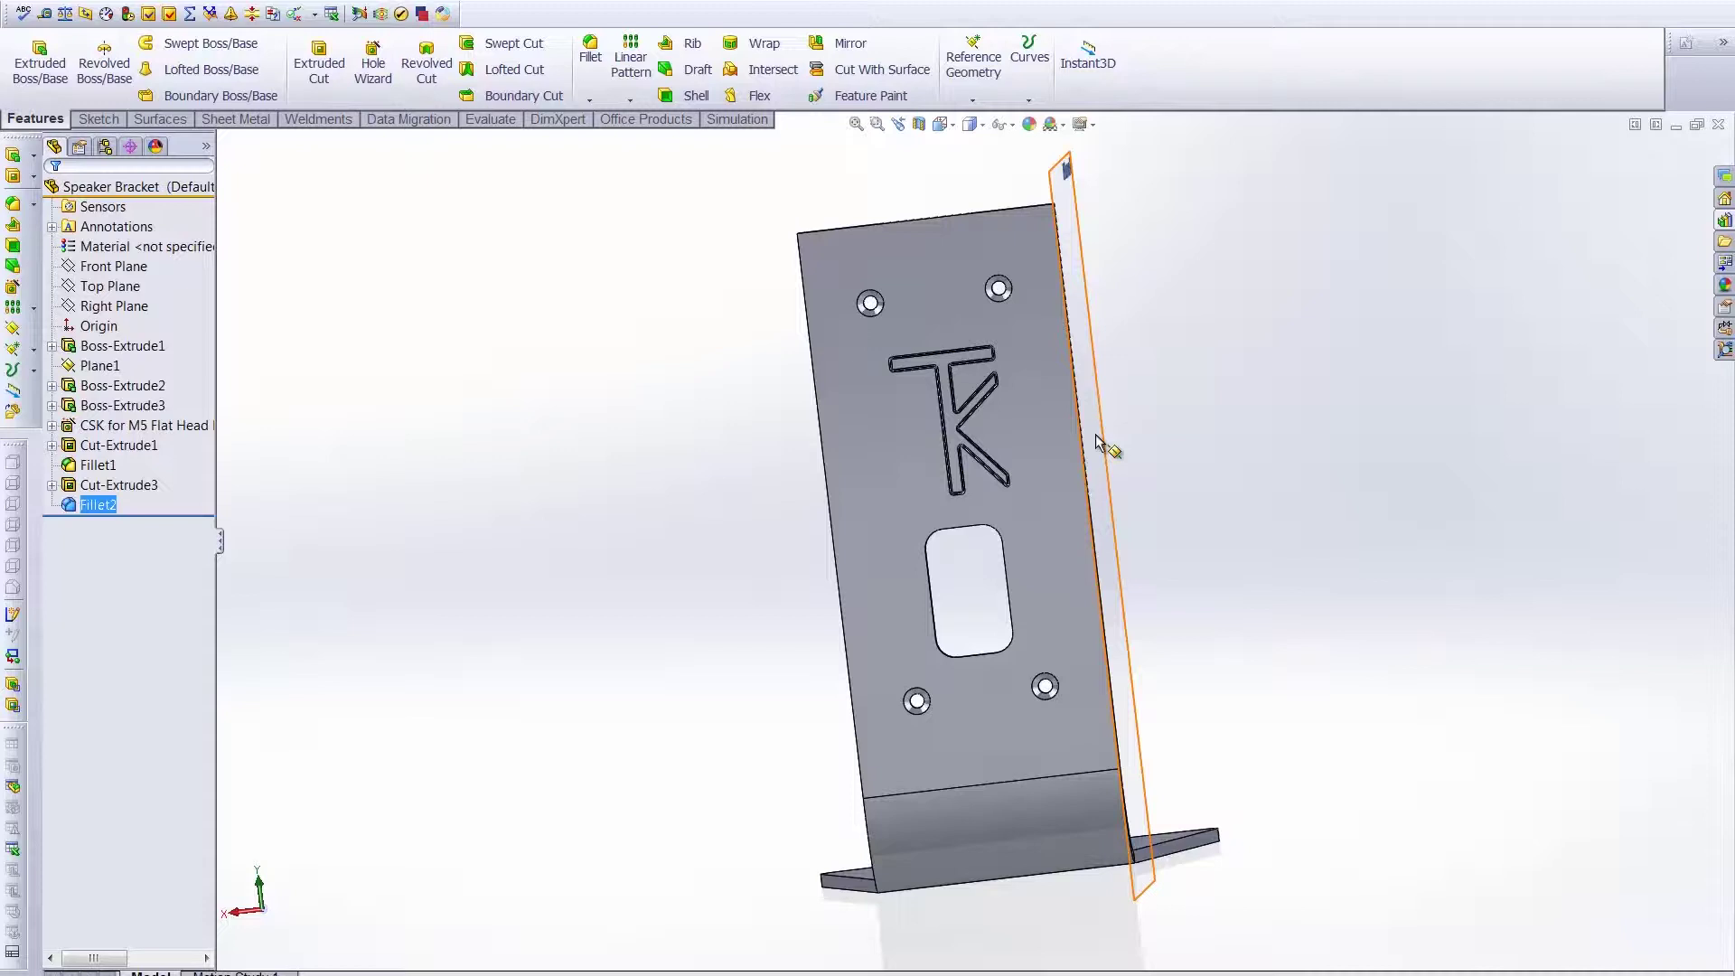
Zoom onto the TK letters and expand Cut-Extrude3 to reveal Sketch11 beneath it
middle_click_drag(1146, 449, 937, 470)
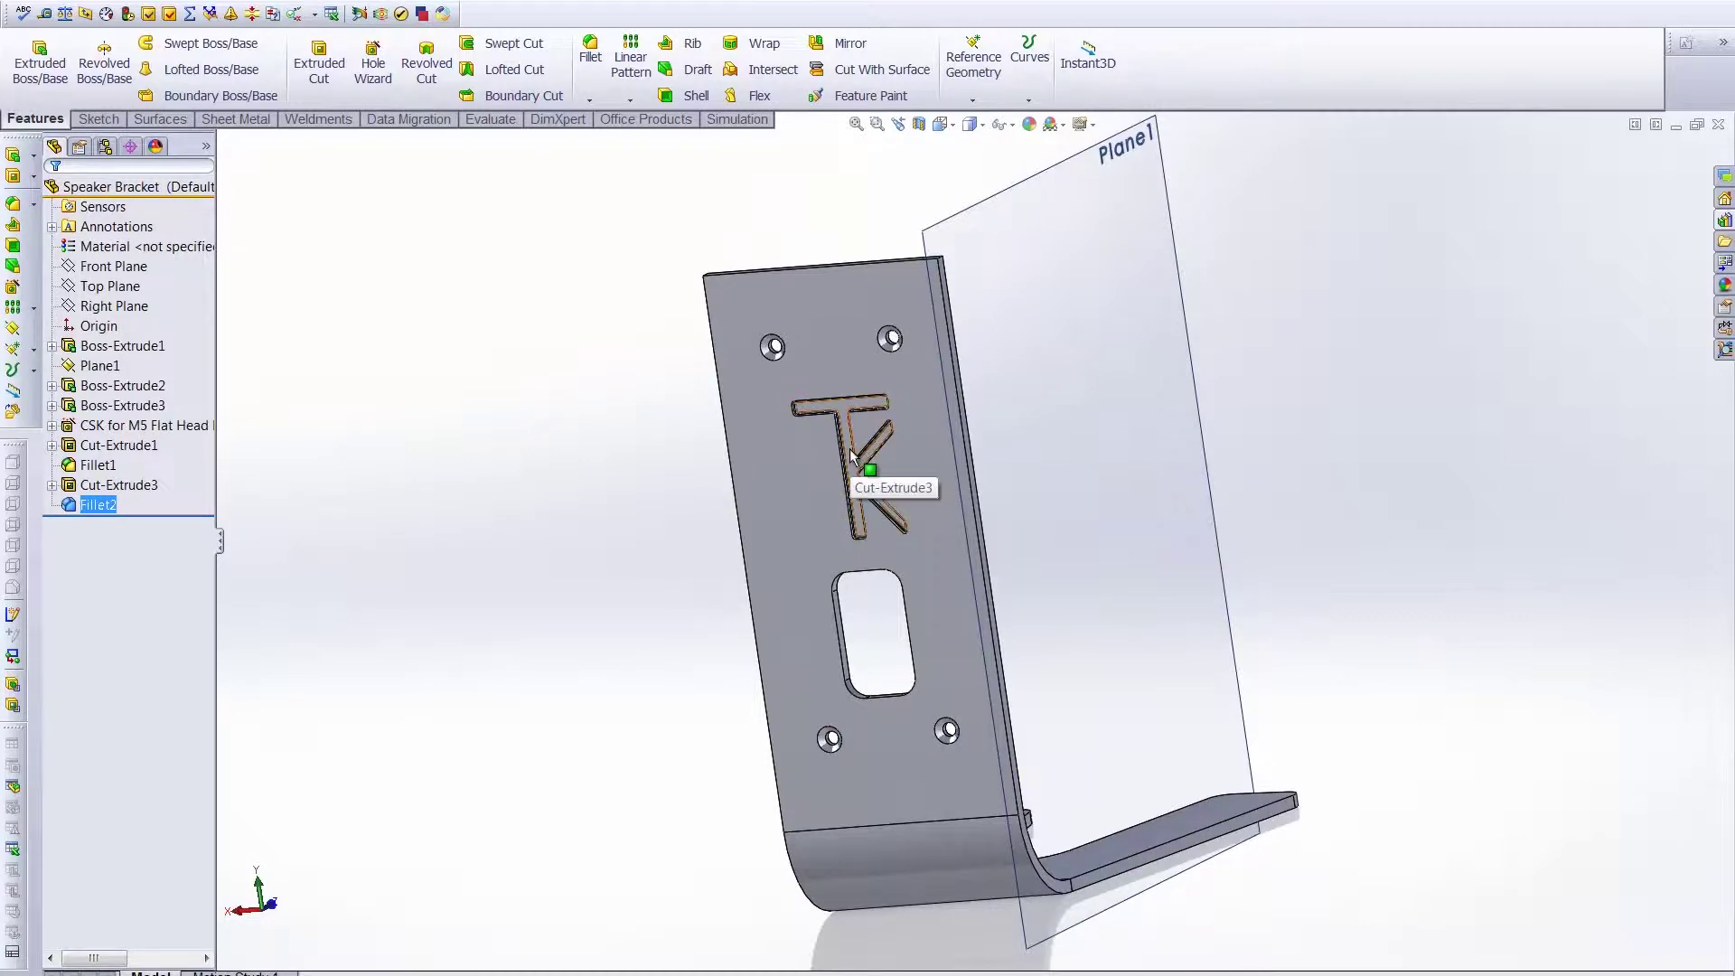
scroll(852, 457, "down", 8)
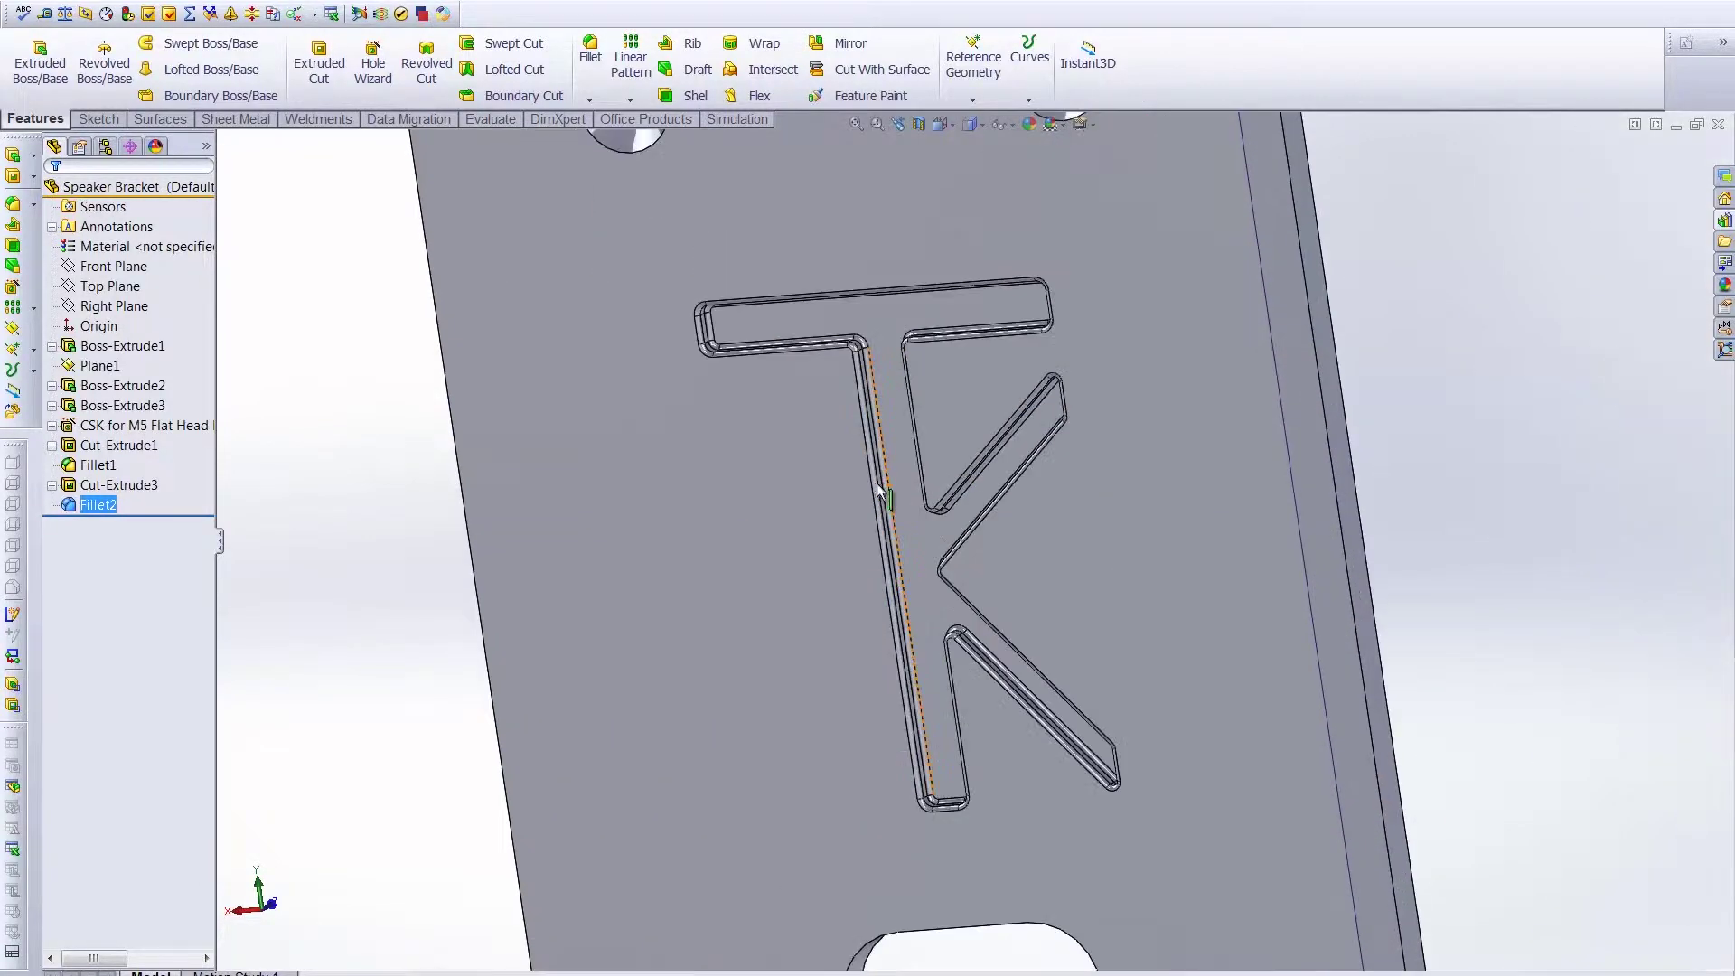
scroll(822, 352, "down", 4)
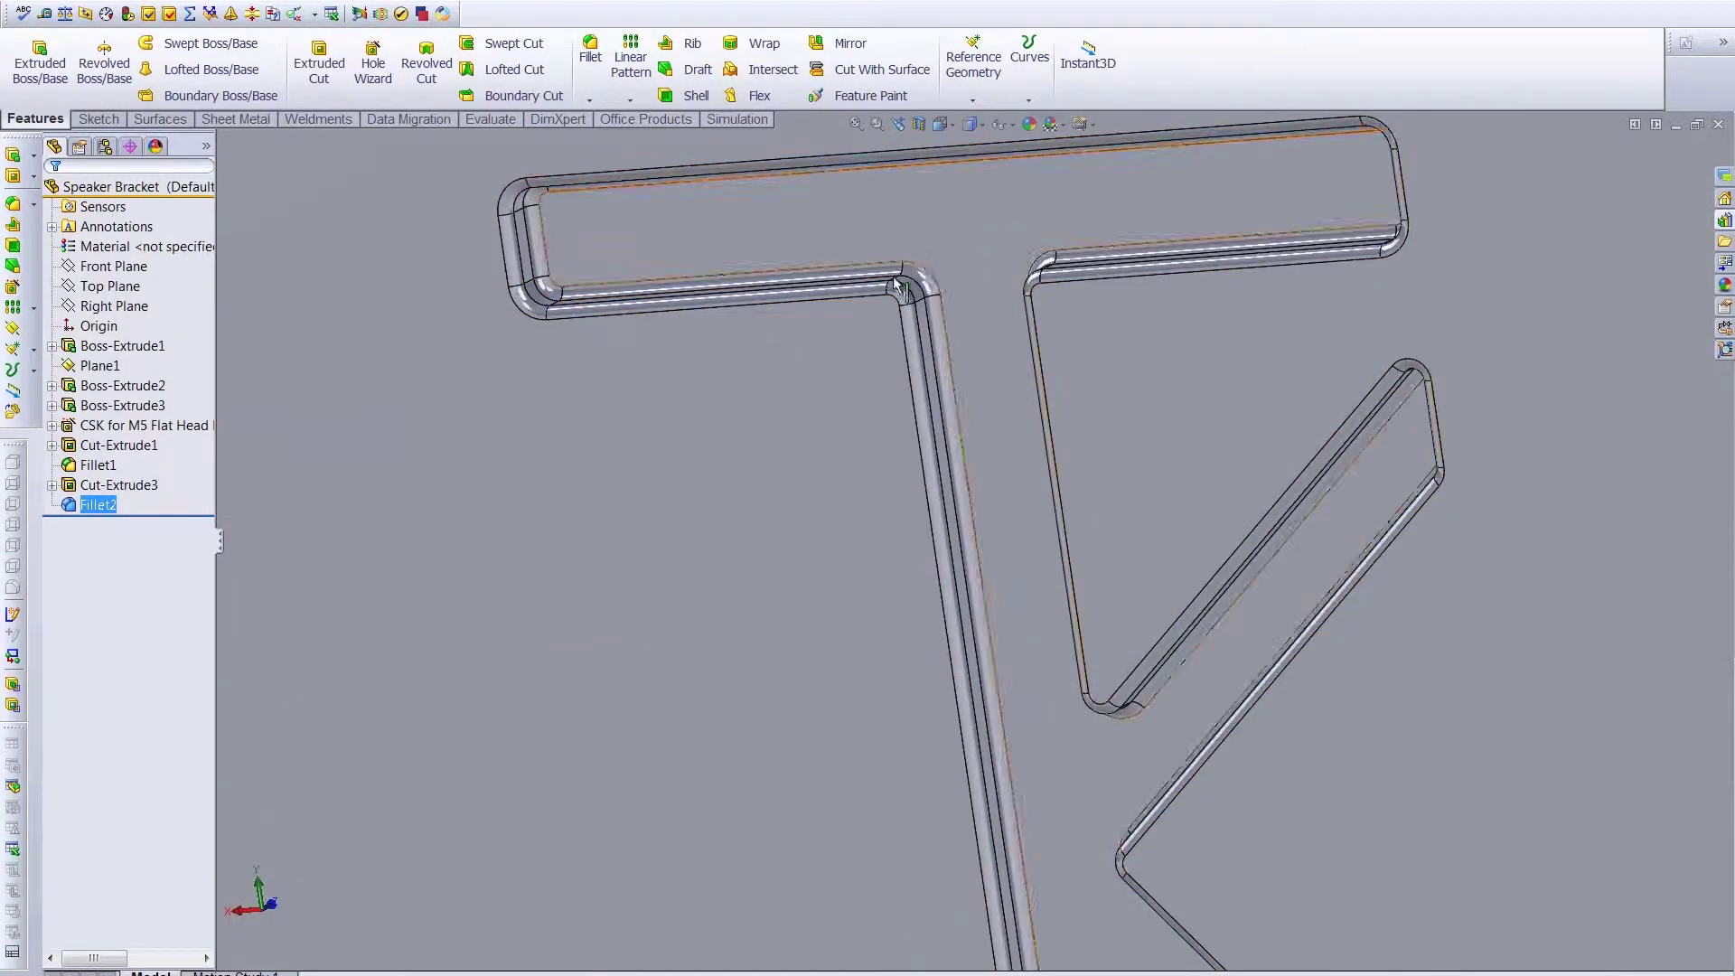
middle_click_drag(940, 245, 968, 271)
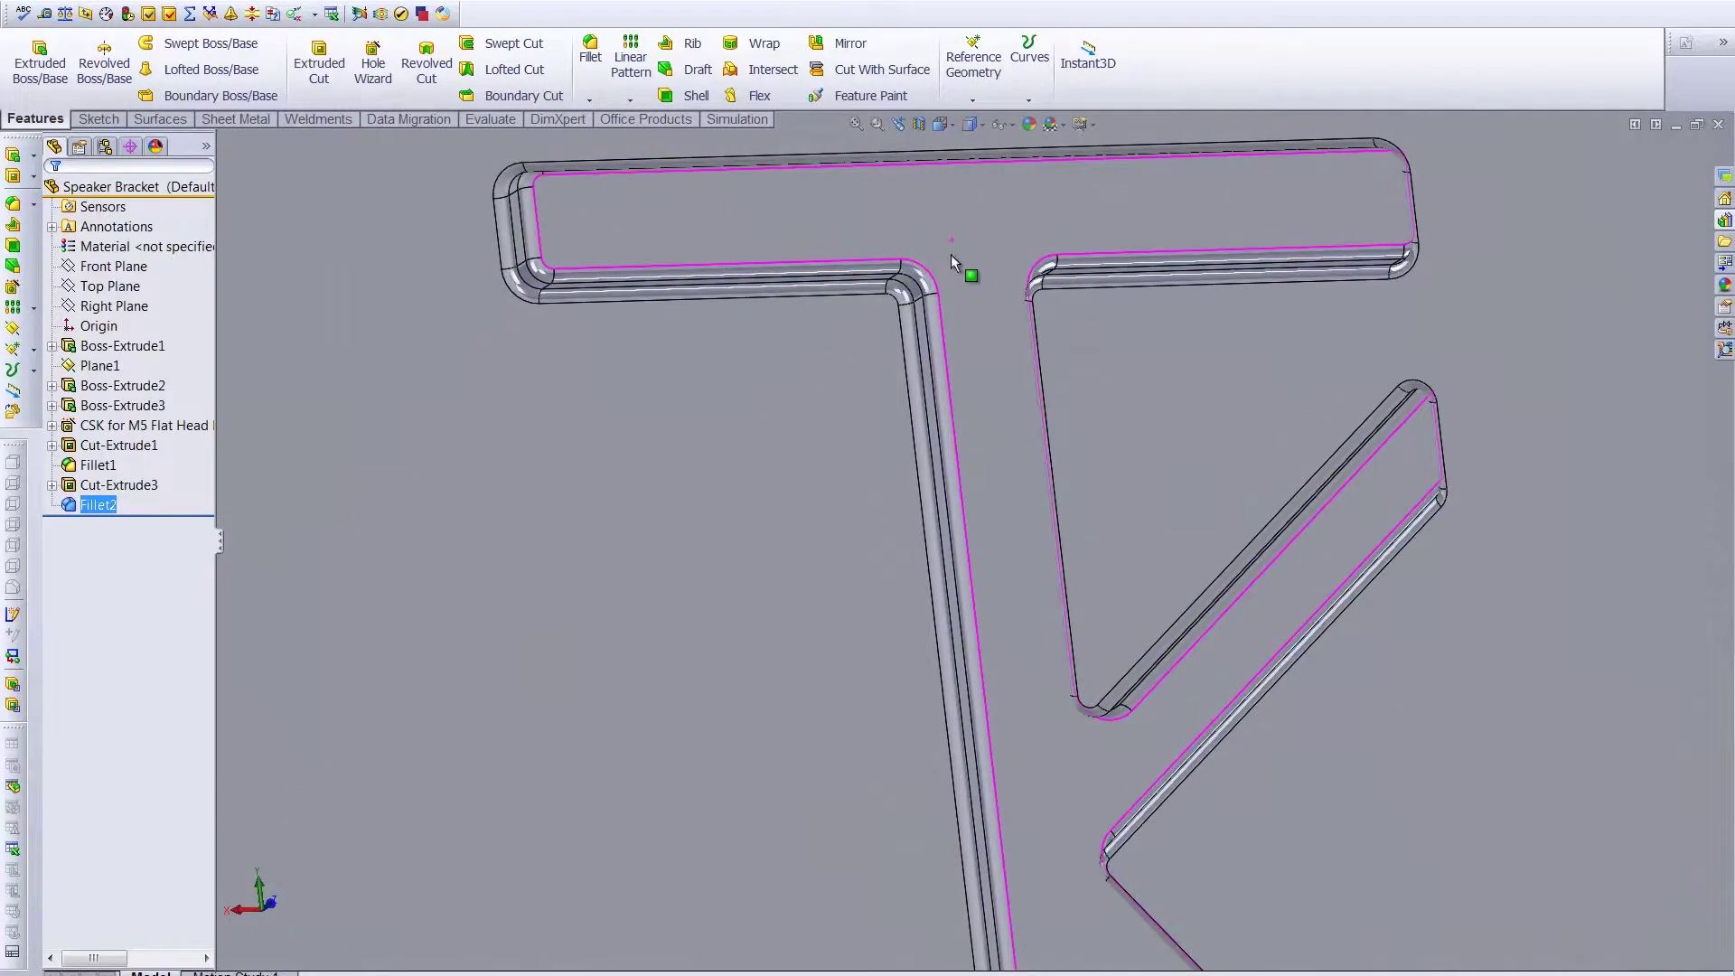
scroll(968, 272, "up", 2)
left_click(51, 484)
left_click(100, 506)
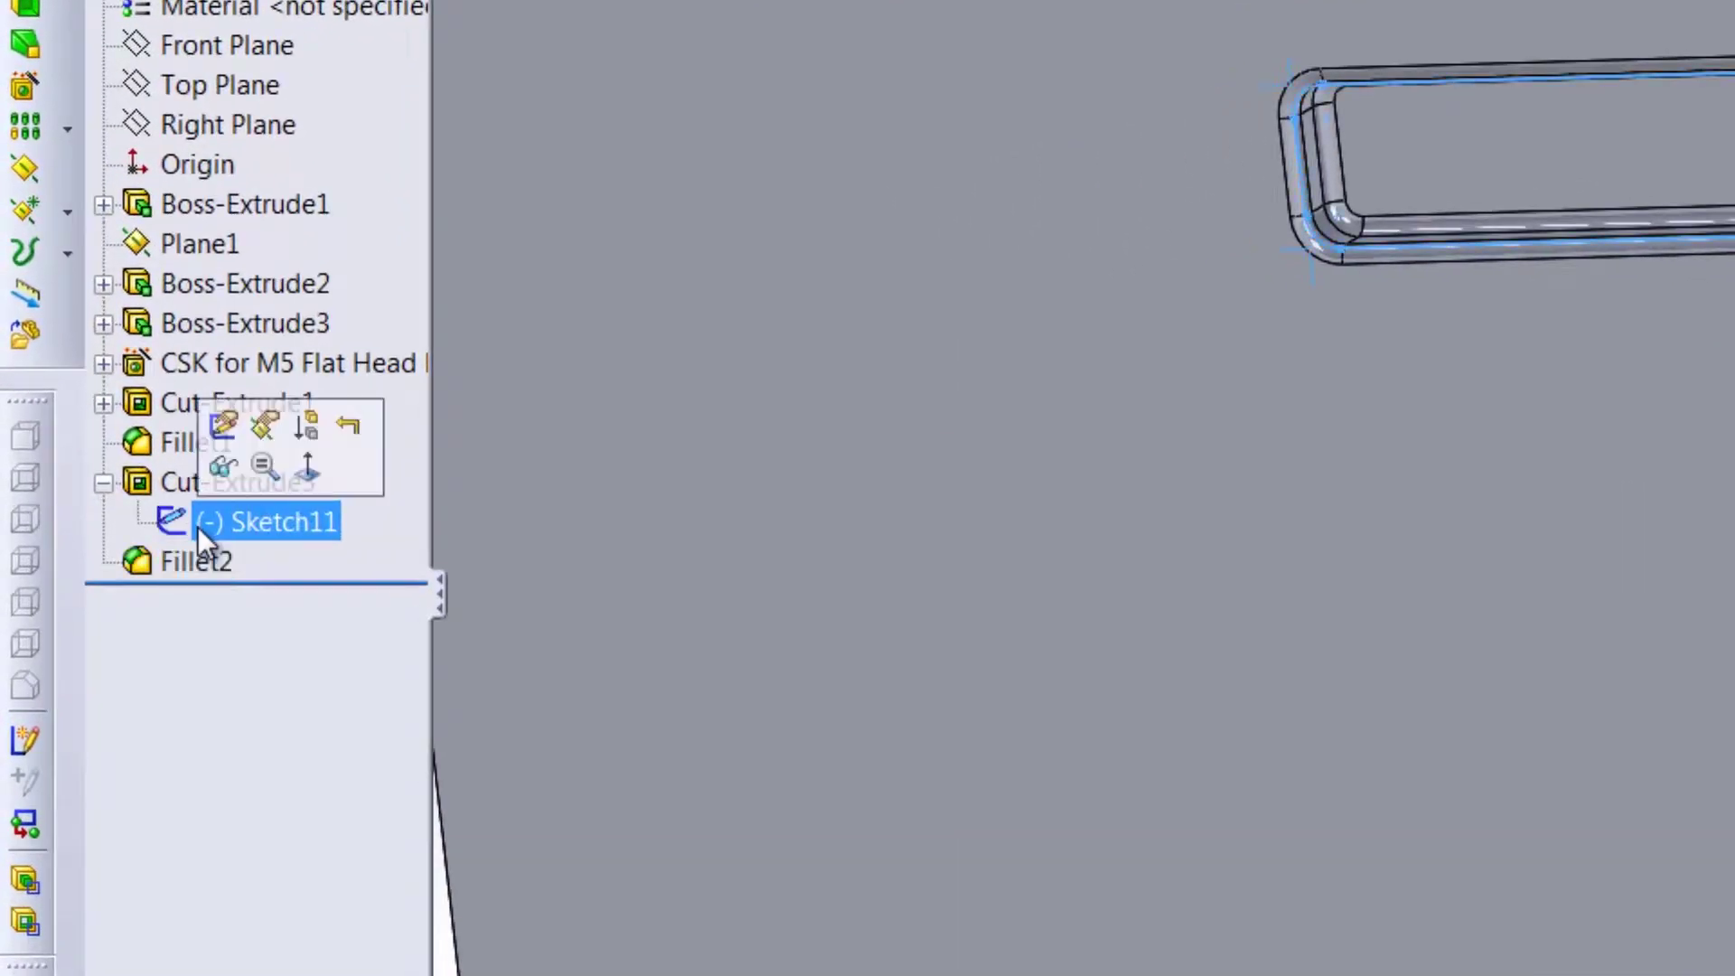
Highlight Fillet2, Sketch11 and Cut-Extrude3 to see how each shapes the TK logo
left_click(187, 564)
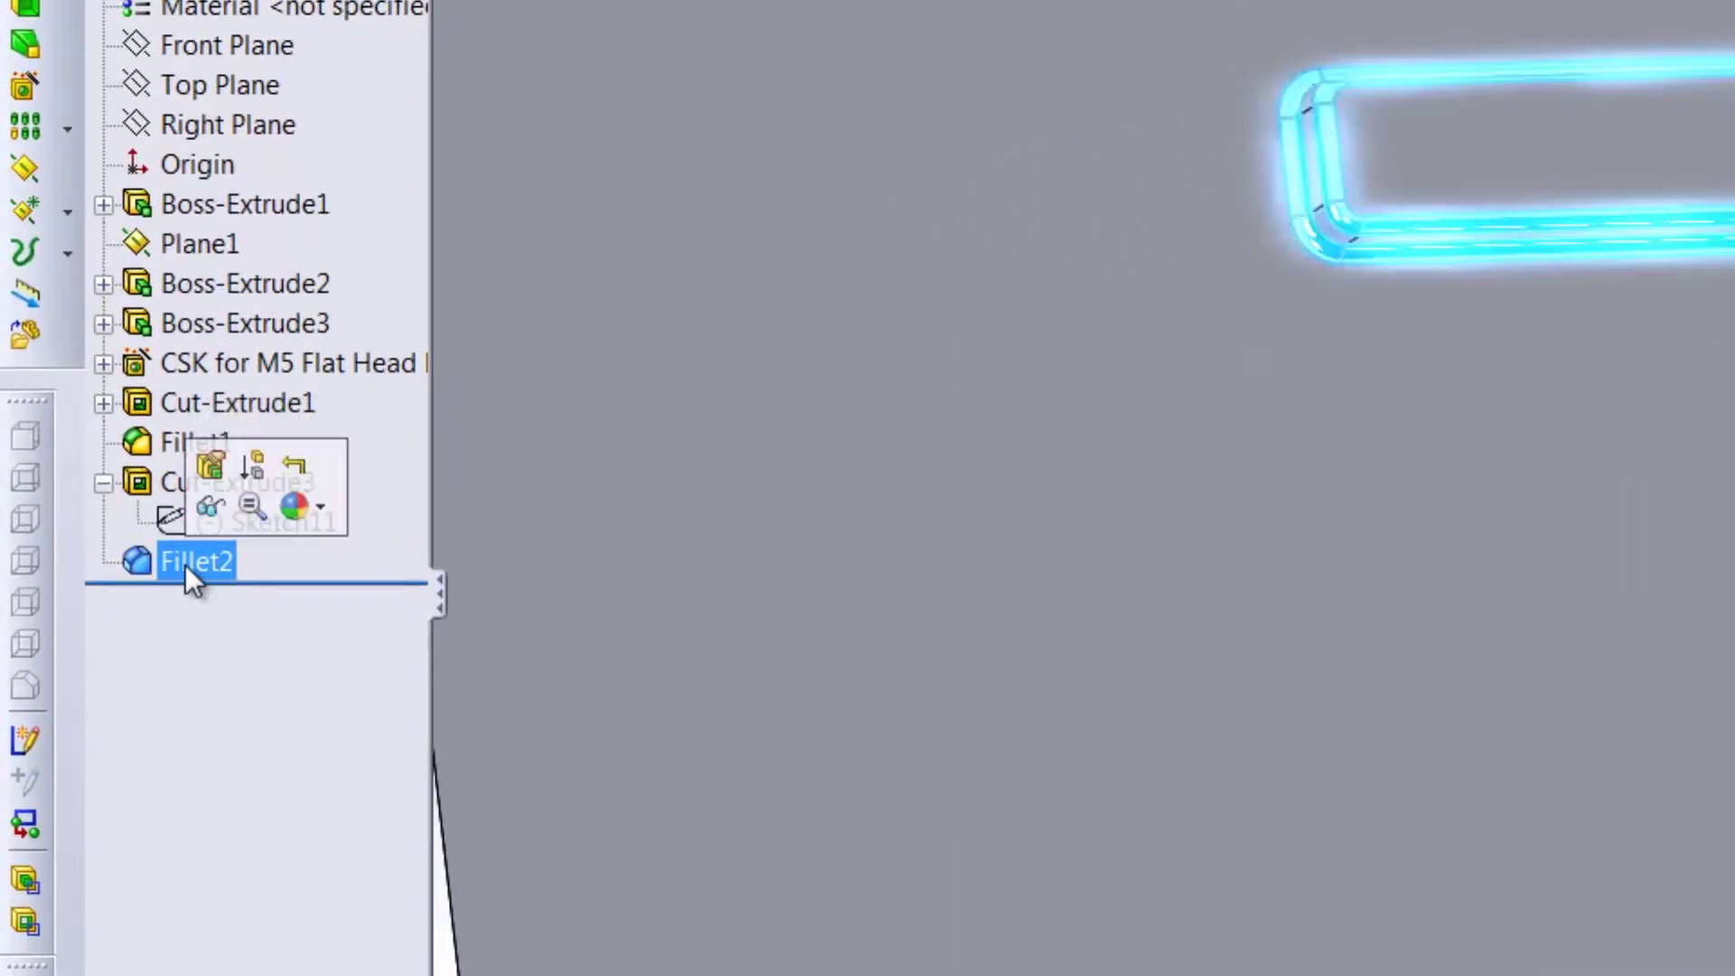
left_click(172, 524)
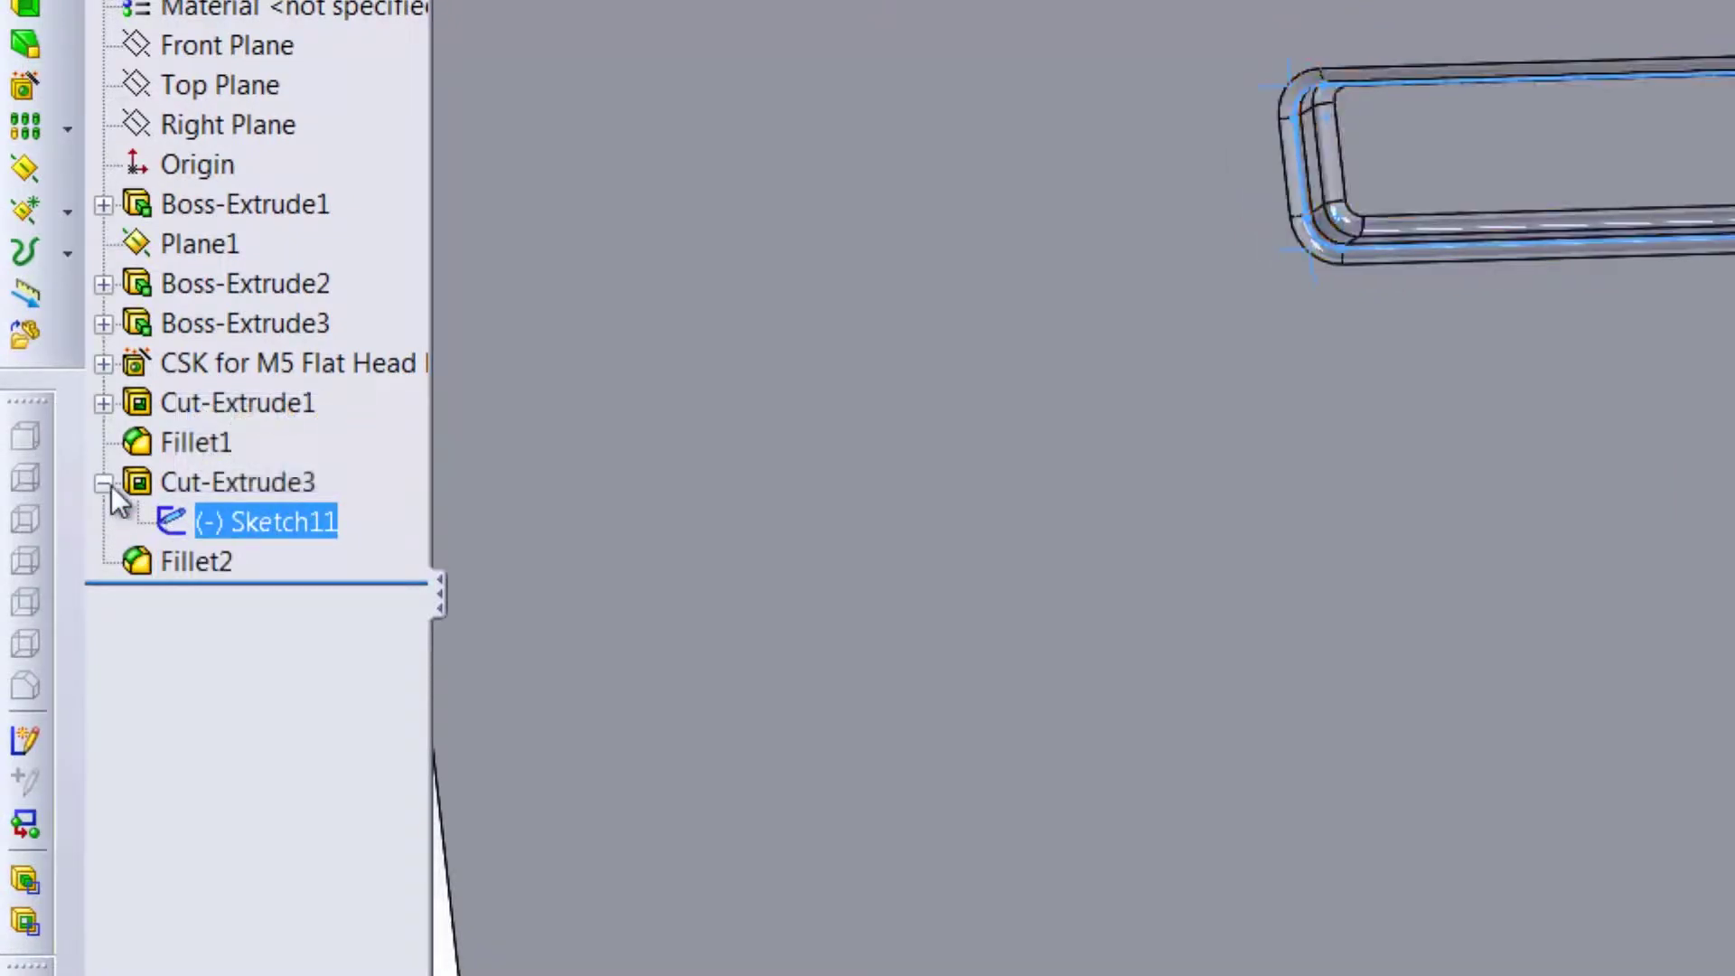
left_click(178, 484)
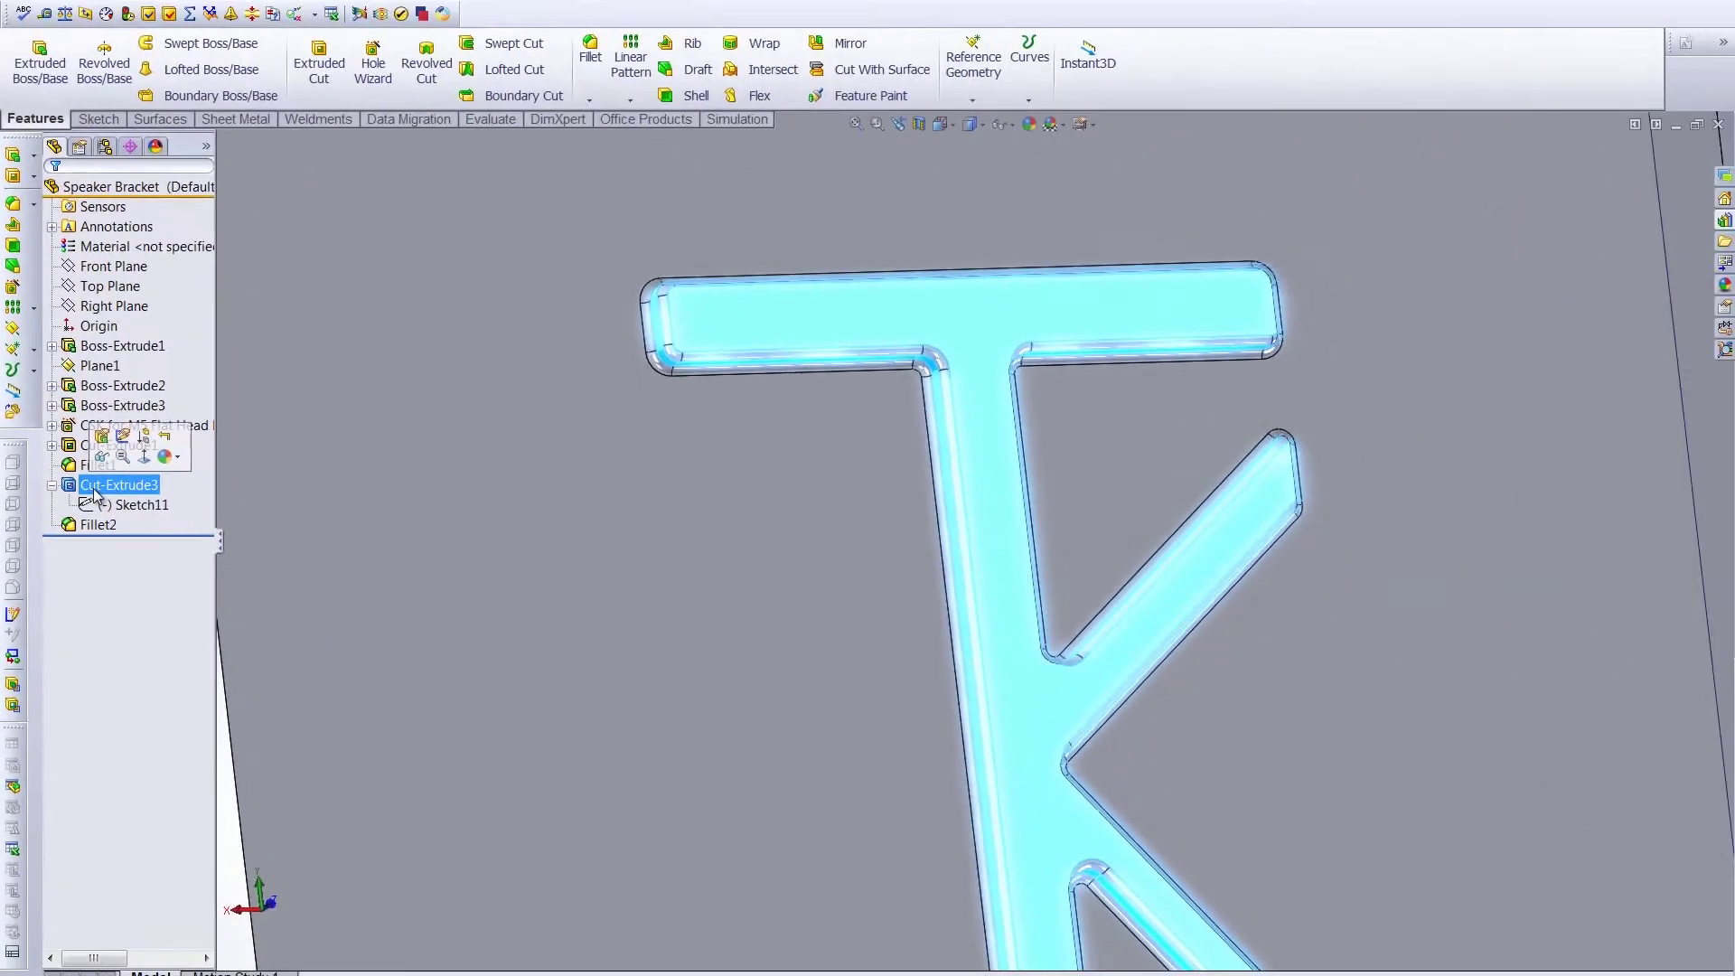
left_click(119, 506, "ctrl")
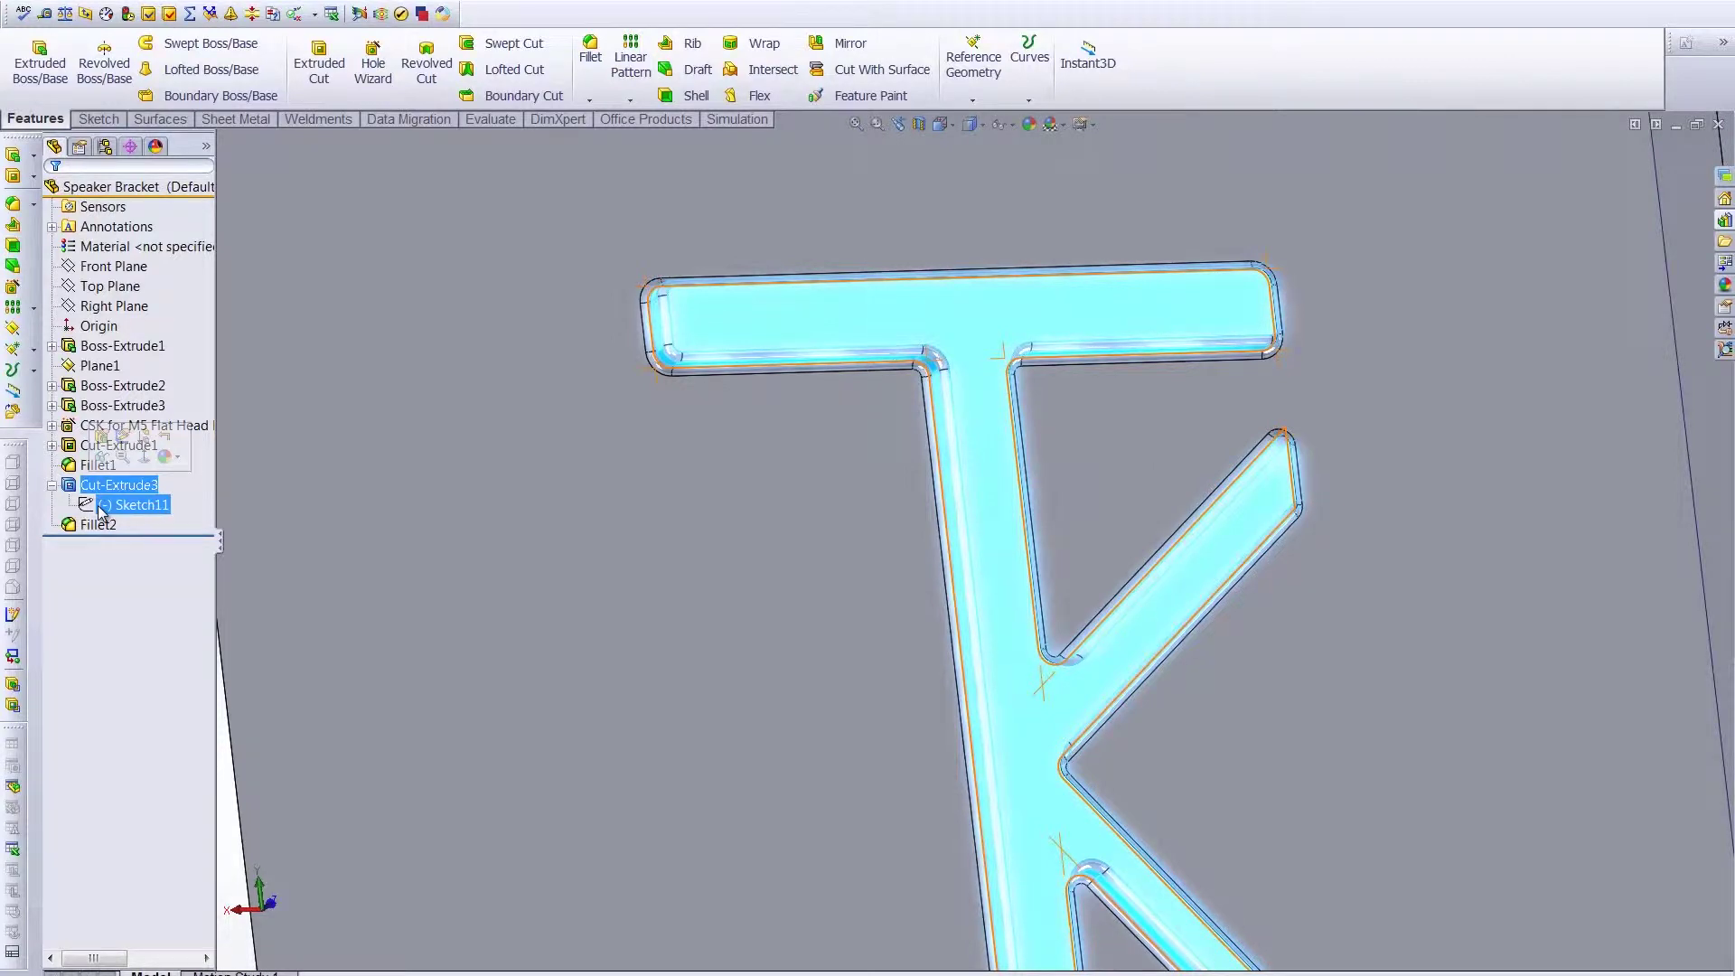
left_click(95, 525, "ctrl")
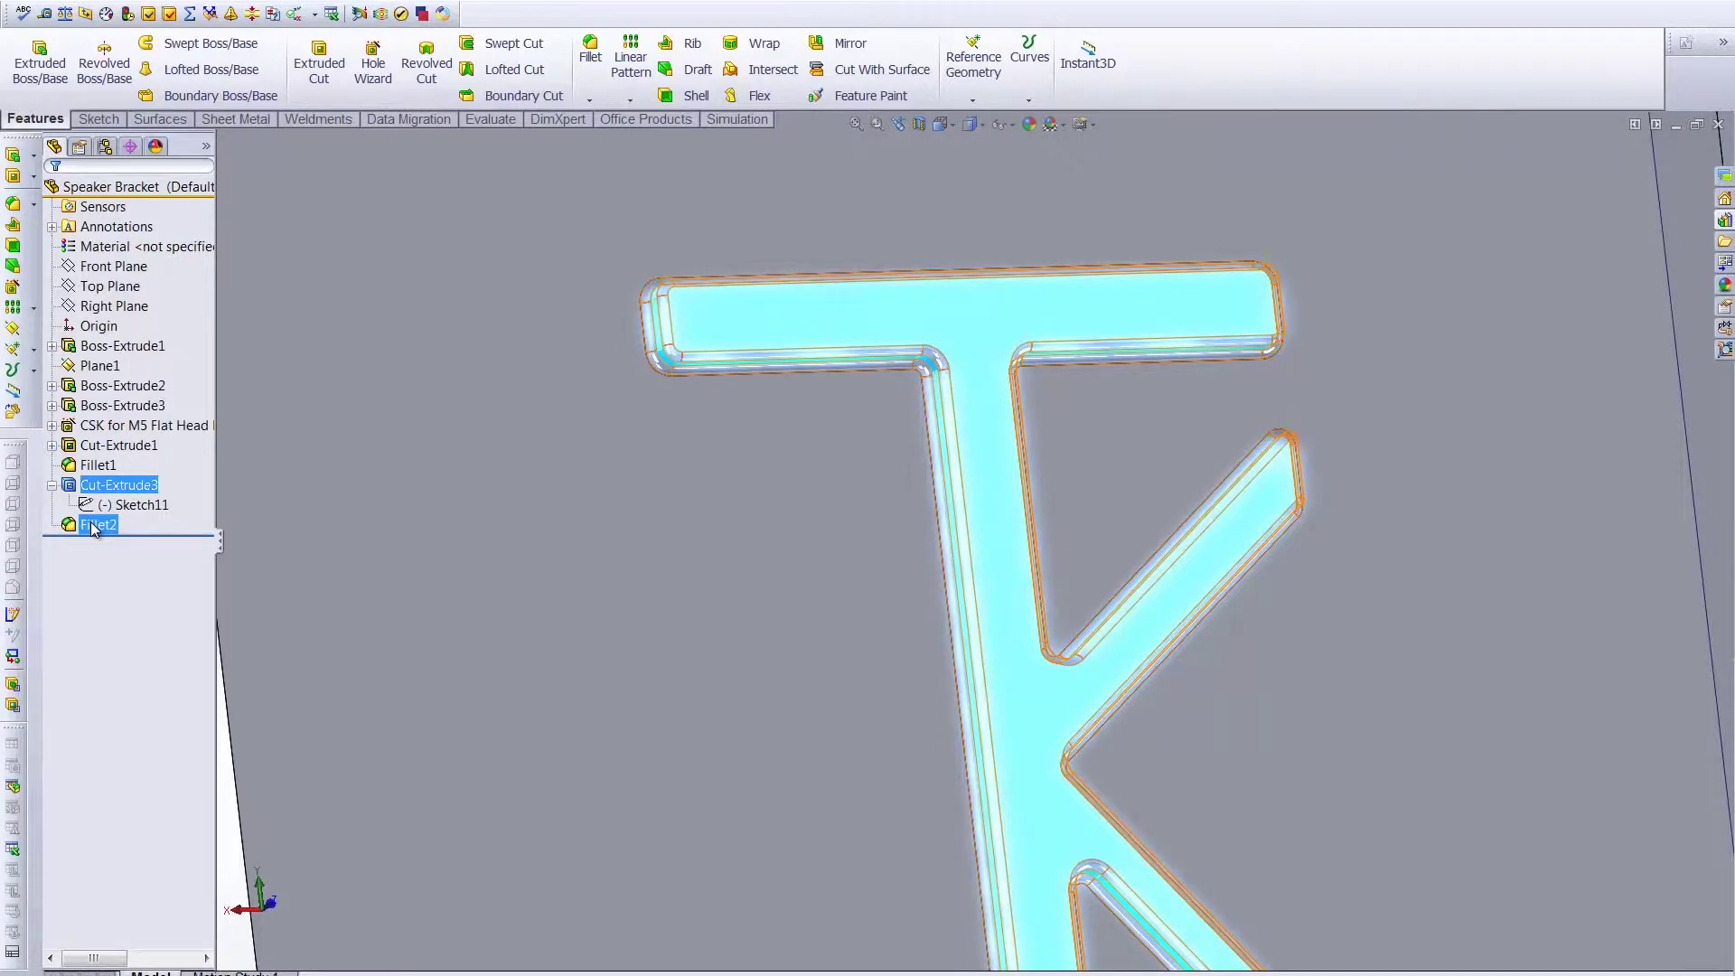
Derive Sketch11 onto the bracket face as a new derived sketch, Sketch14 derived
key("ctrl+shift+z")
left_click(346, 559)
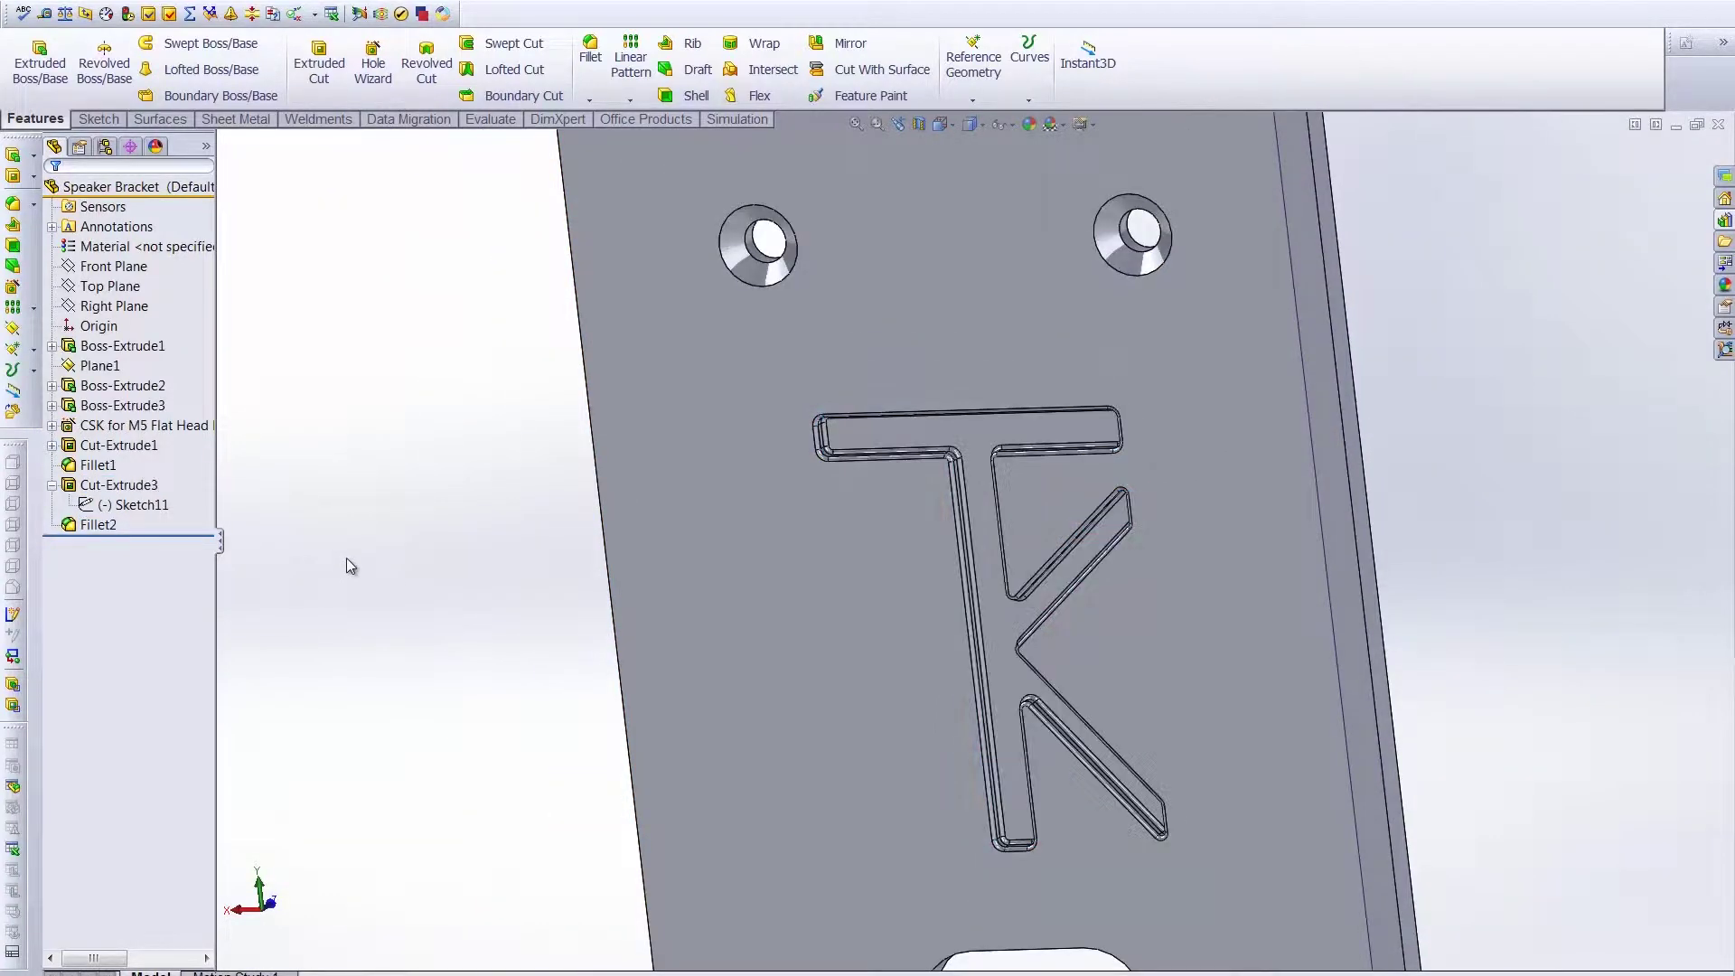
left_click(129, 505)
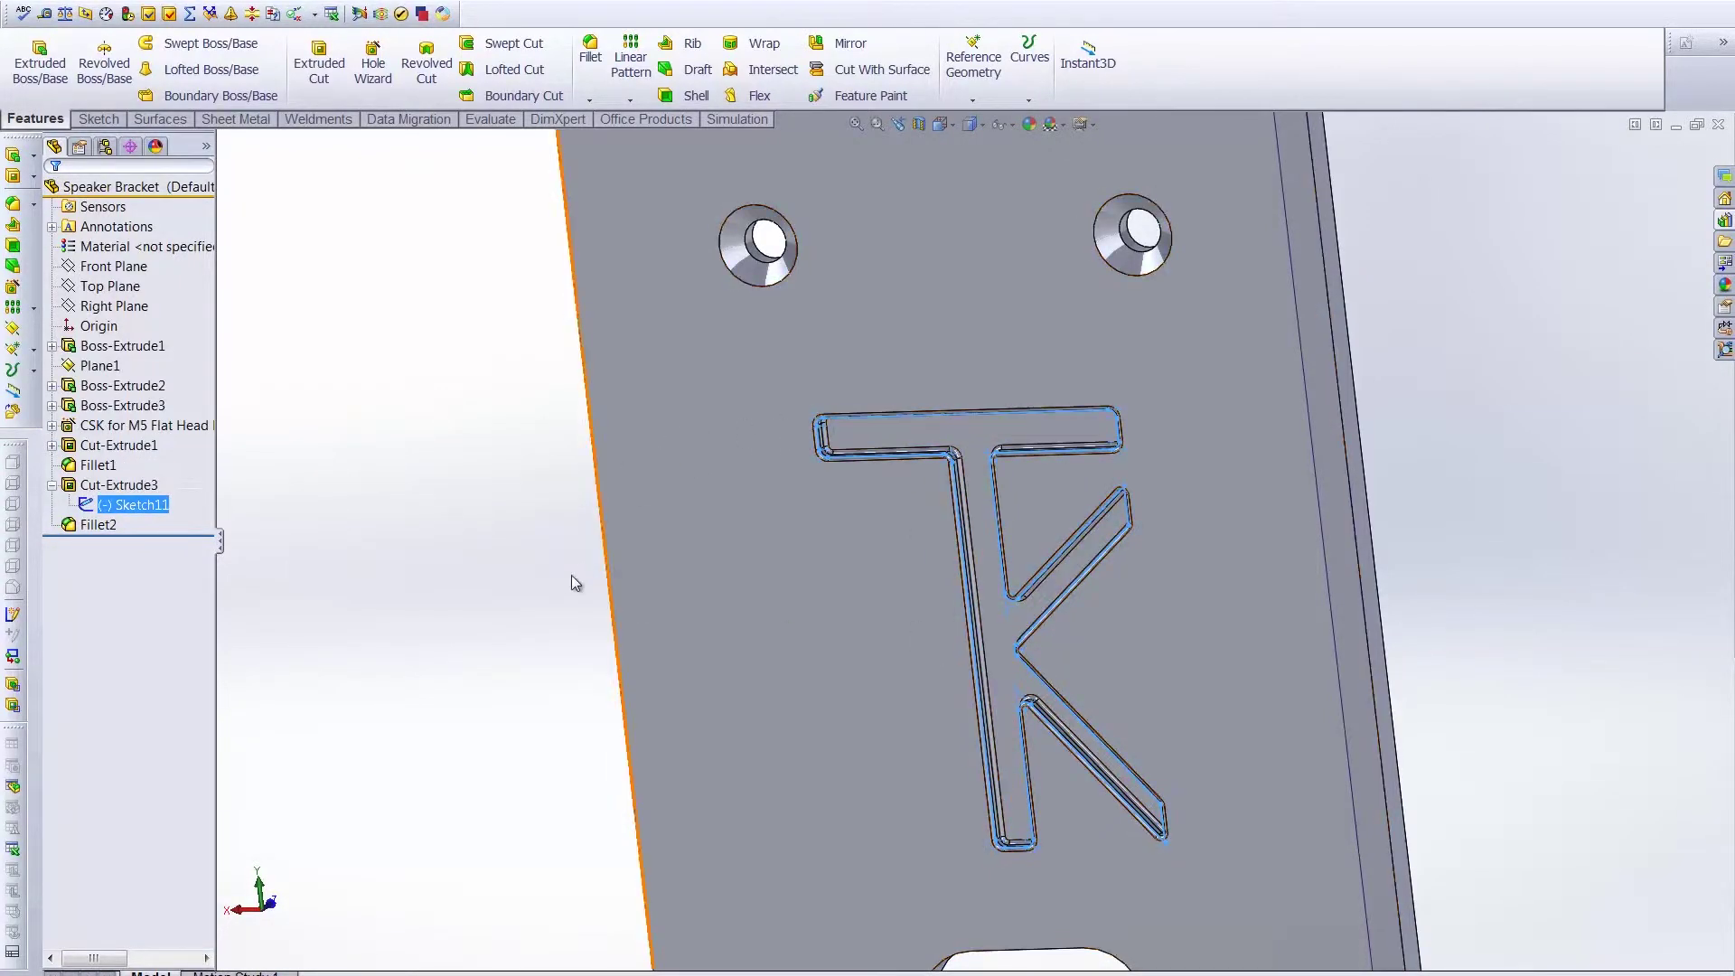
middle_click_drag(1541, 464, 1385, 619)
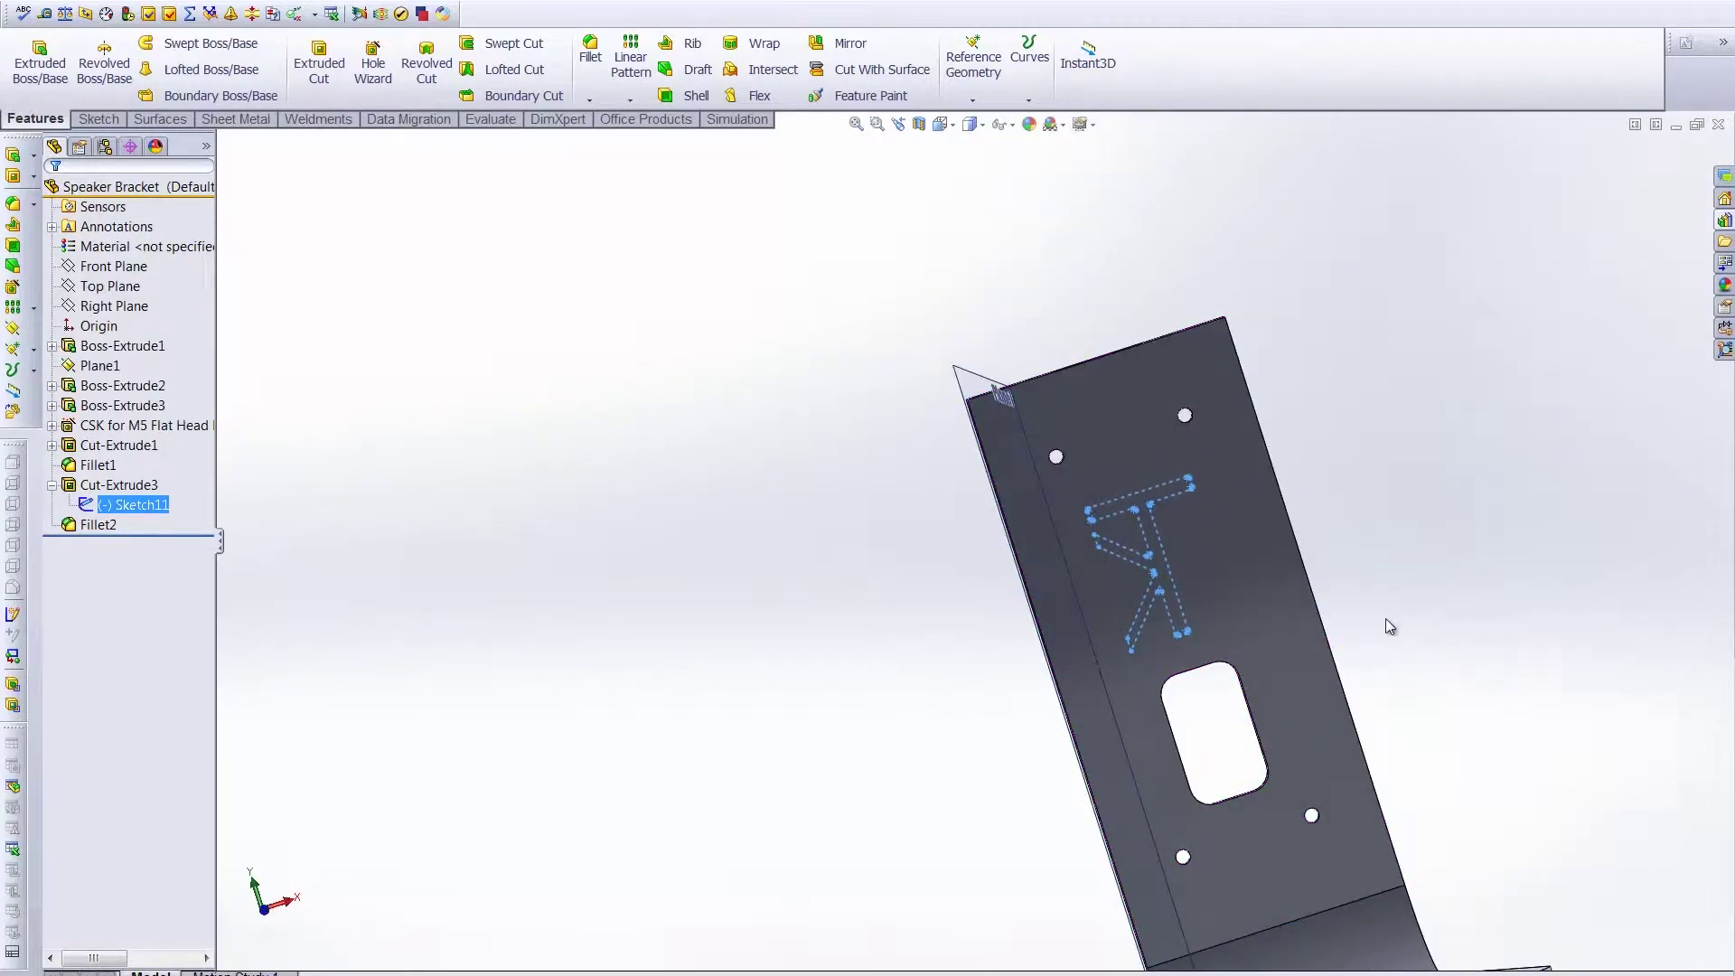
left_click(1244, 587)
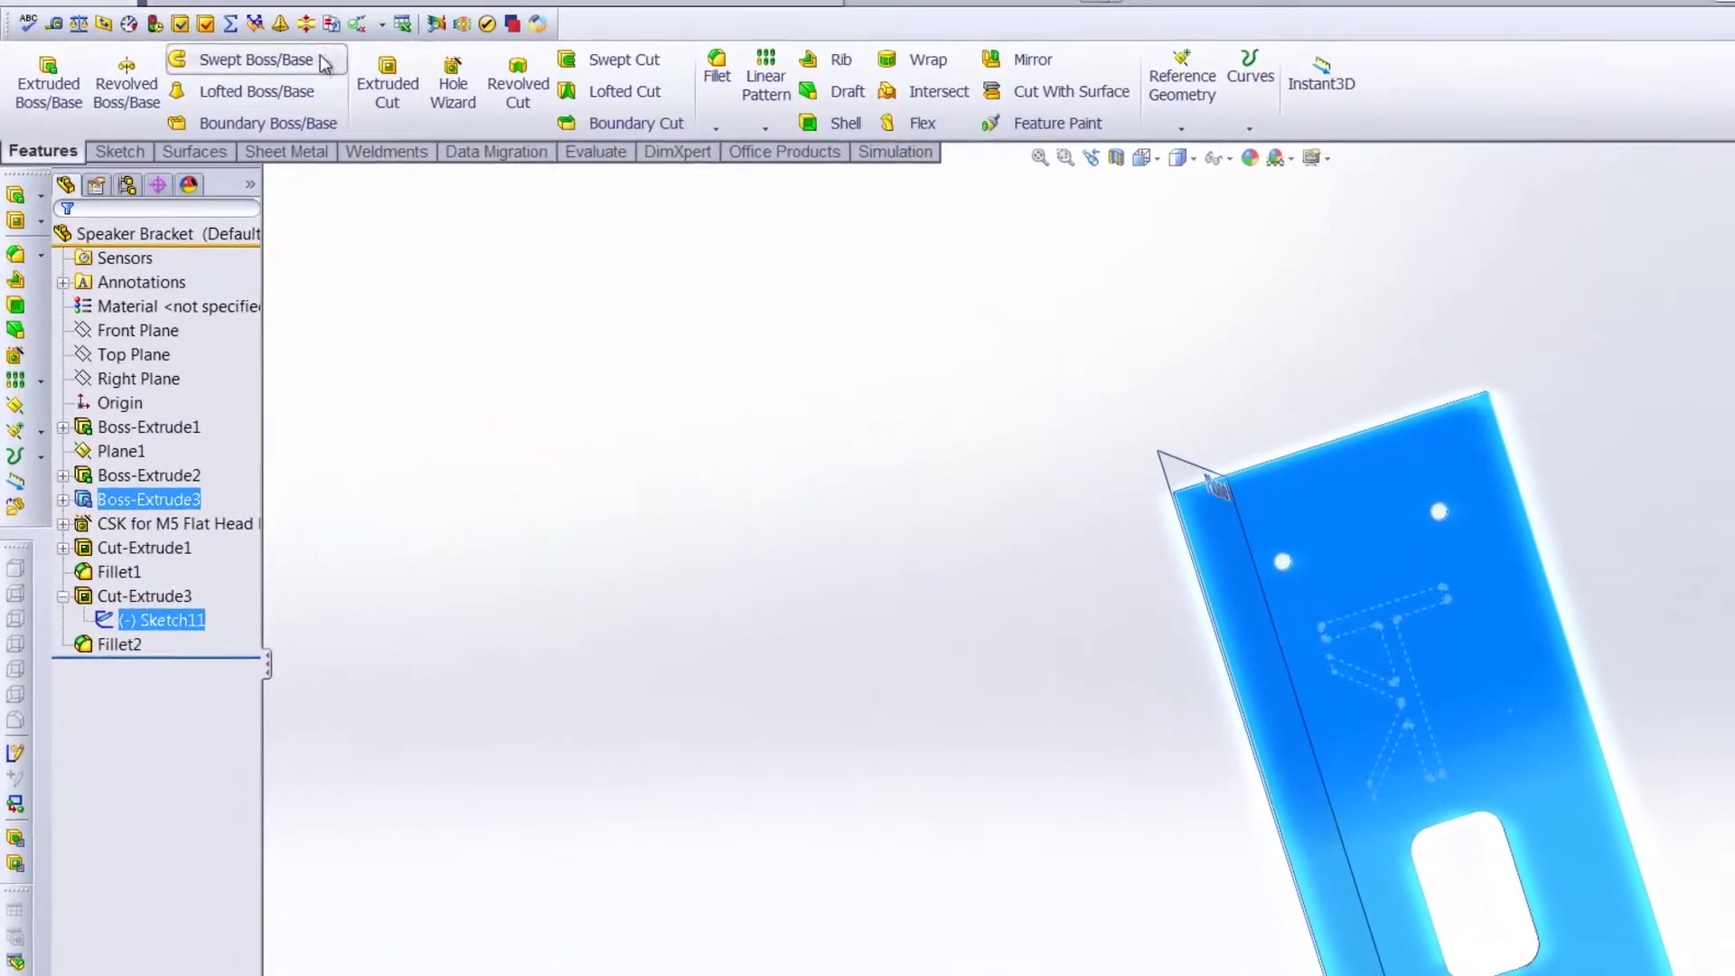
left_click(251, 3)
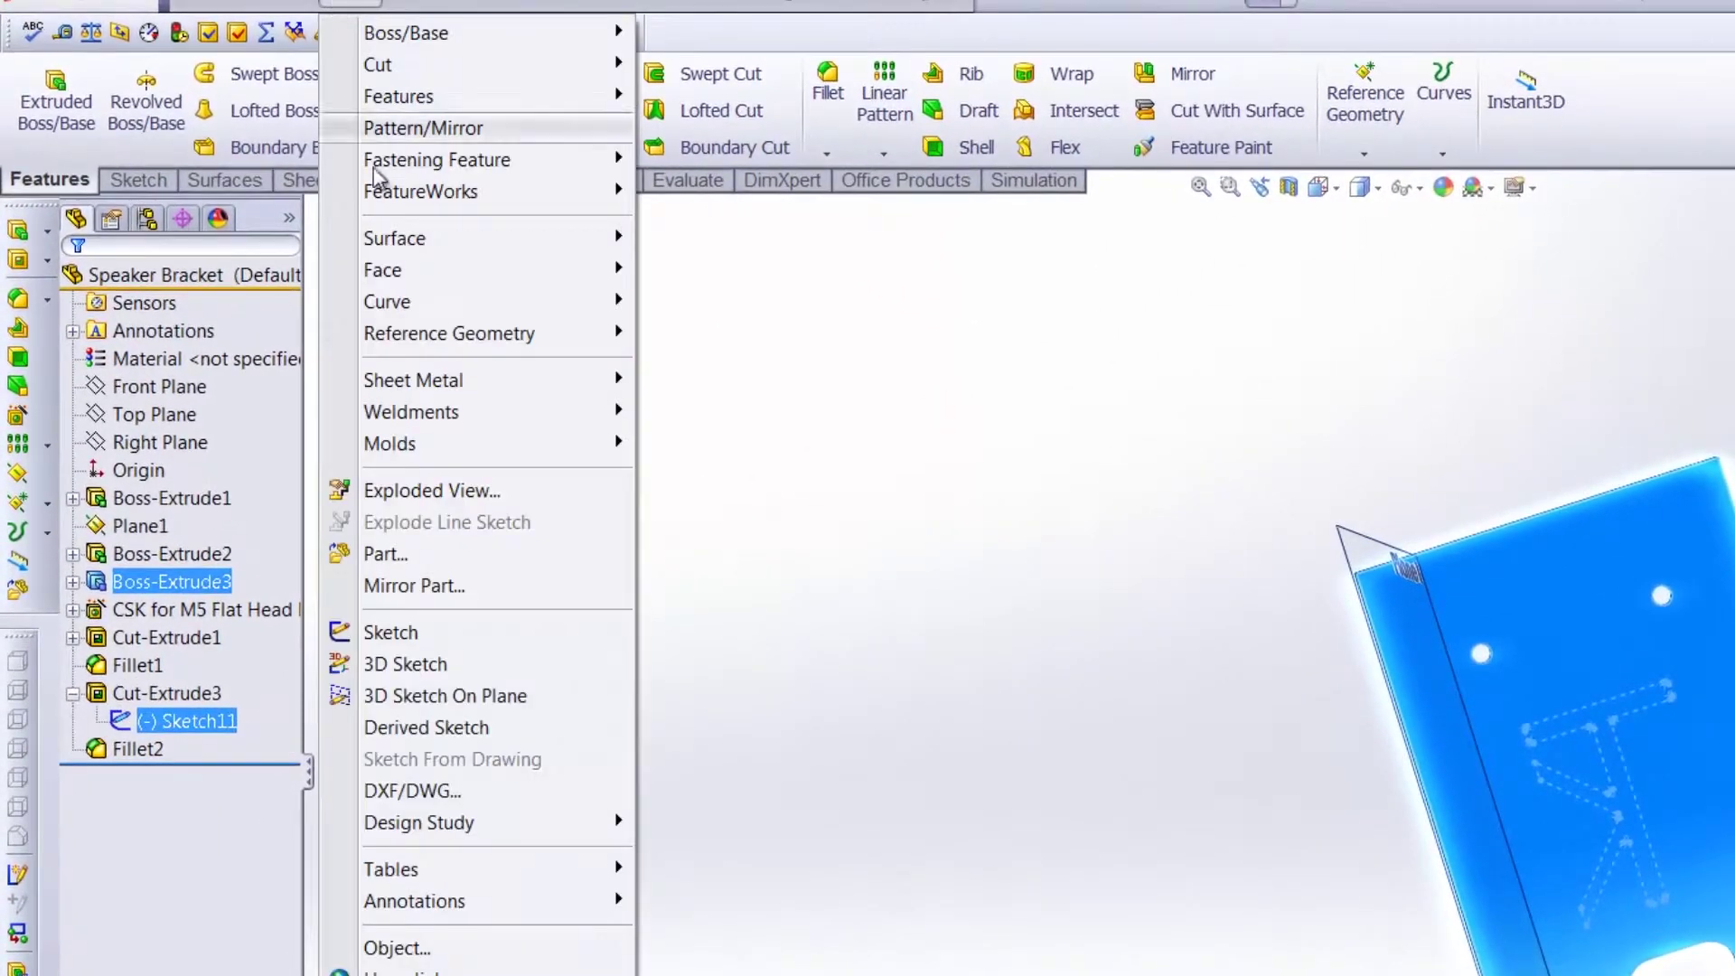
left_click(409, 727)
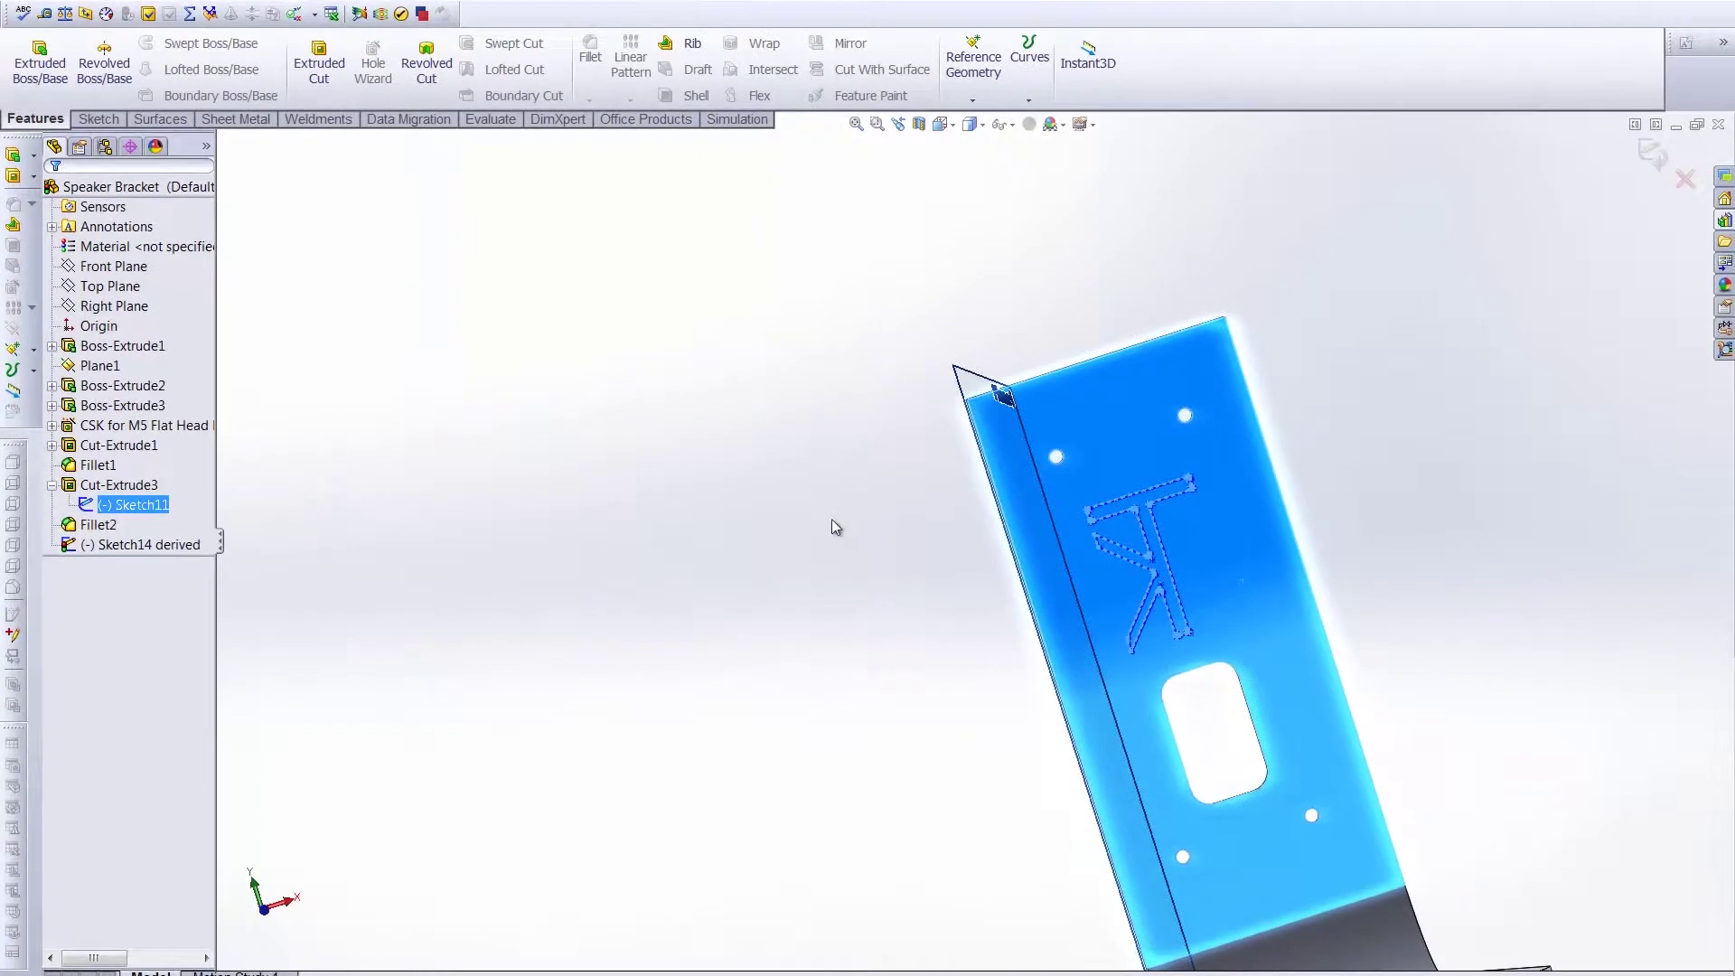
Move the derived TK sketch aside and dimension the T's top line 57 mm from the plate's top edge
mouse_move(1175, 568)
left_mouse_down()
mouse_move(1273, 540)
mouse_move(1207, 572)
mouse_move(1175, 561)
mouse_move(1217, 555)
mouse_move(1006, 434)
mouse_move(968, 334)
mouse_move(1026, 456)
left_mouse_up()
scroll(1219, 543, "up", 5)
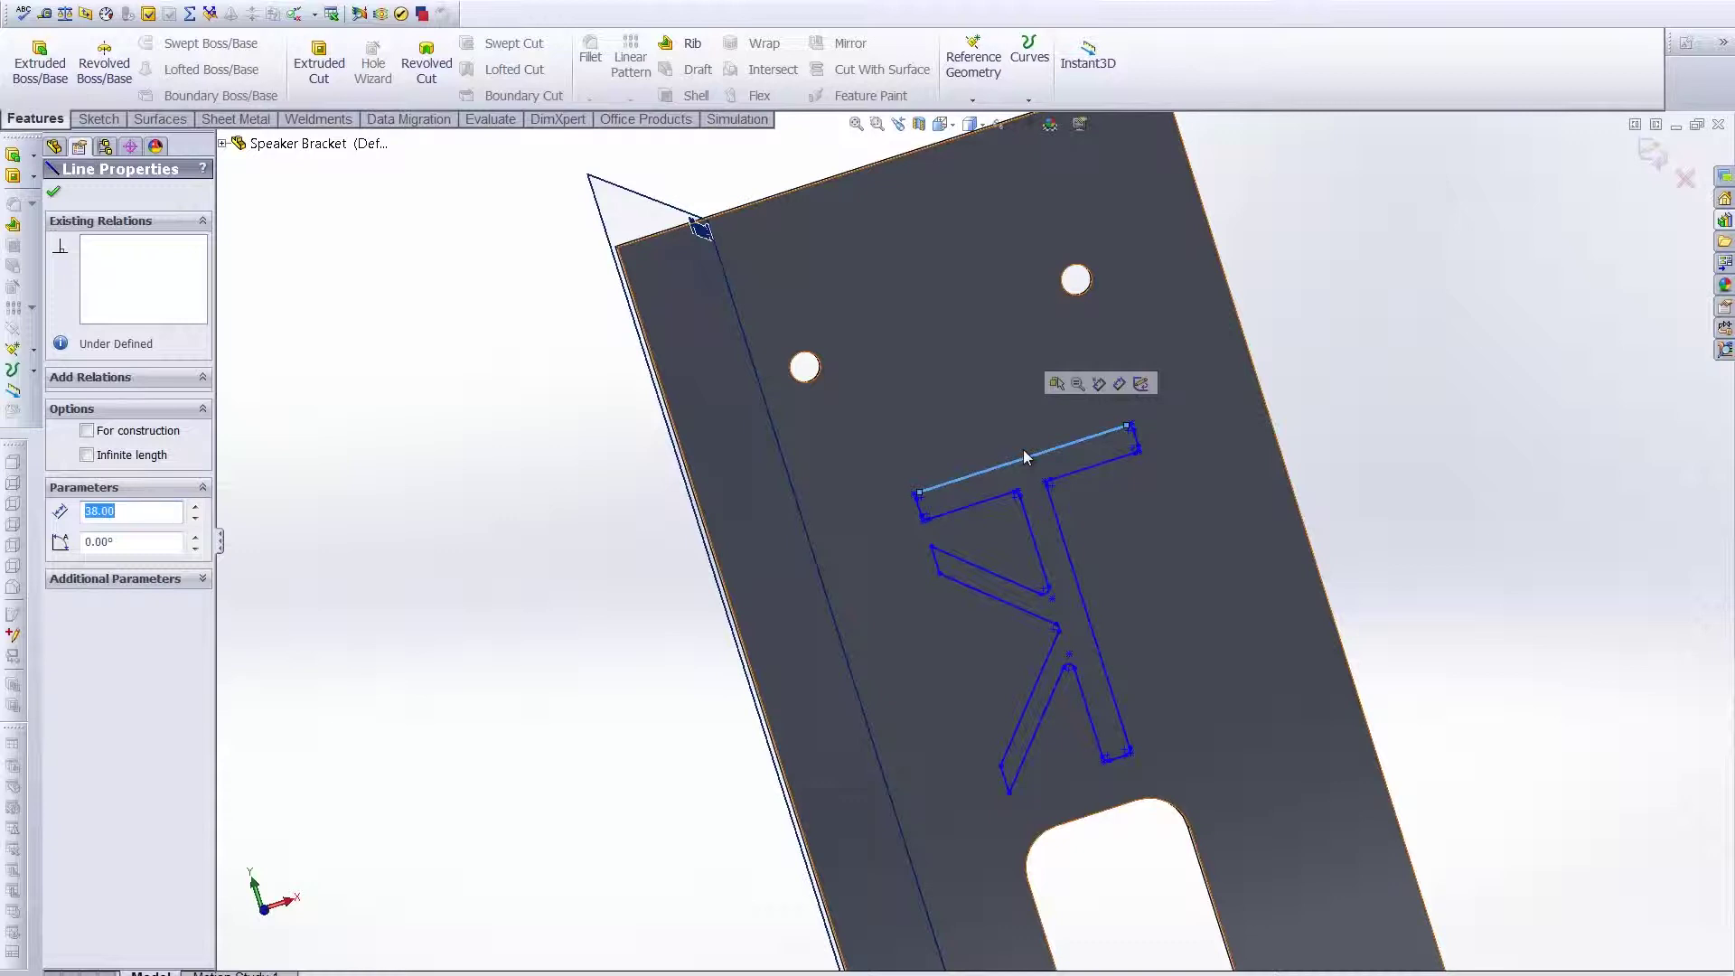
left_click(99, 119)
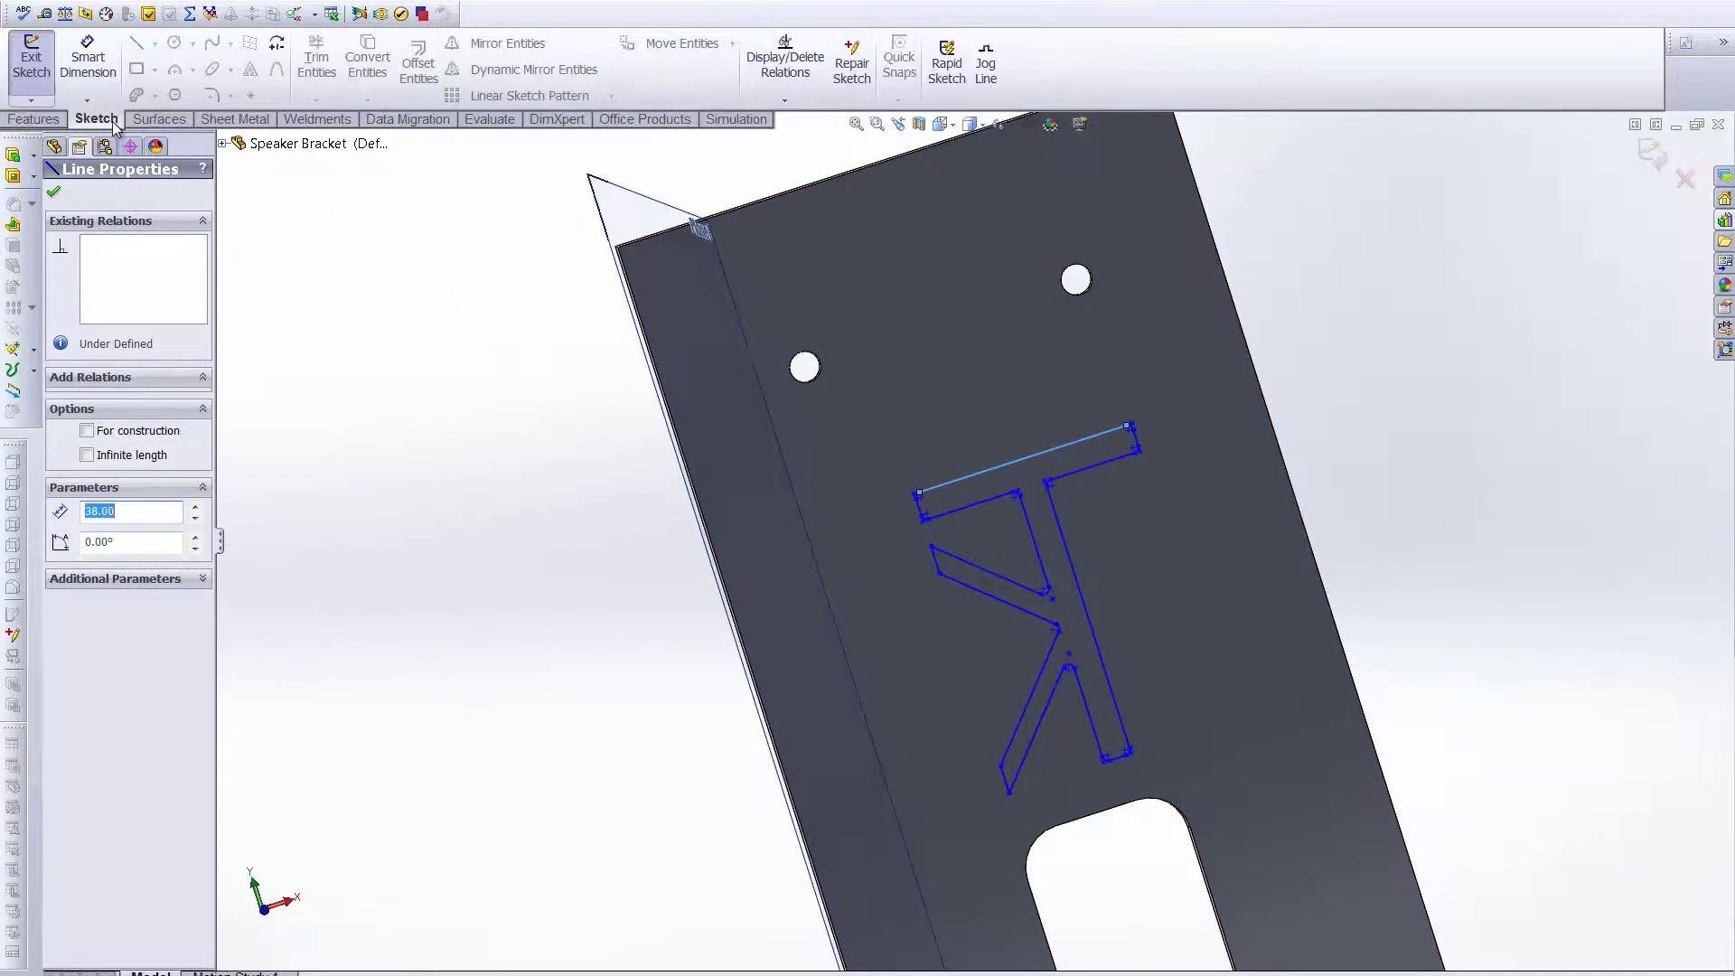
left_click(80, 71)
left_click(1018, 470)
left_click(881, 163)
left_click(452, 317)
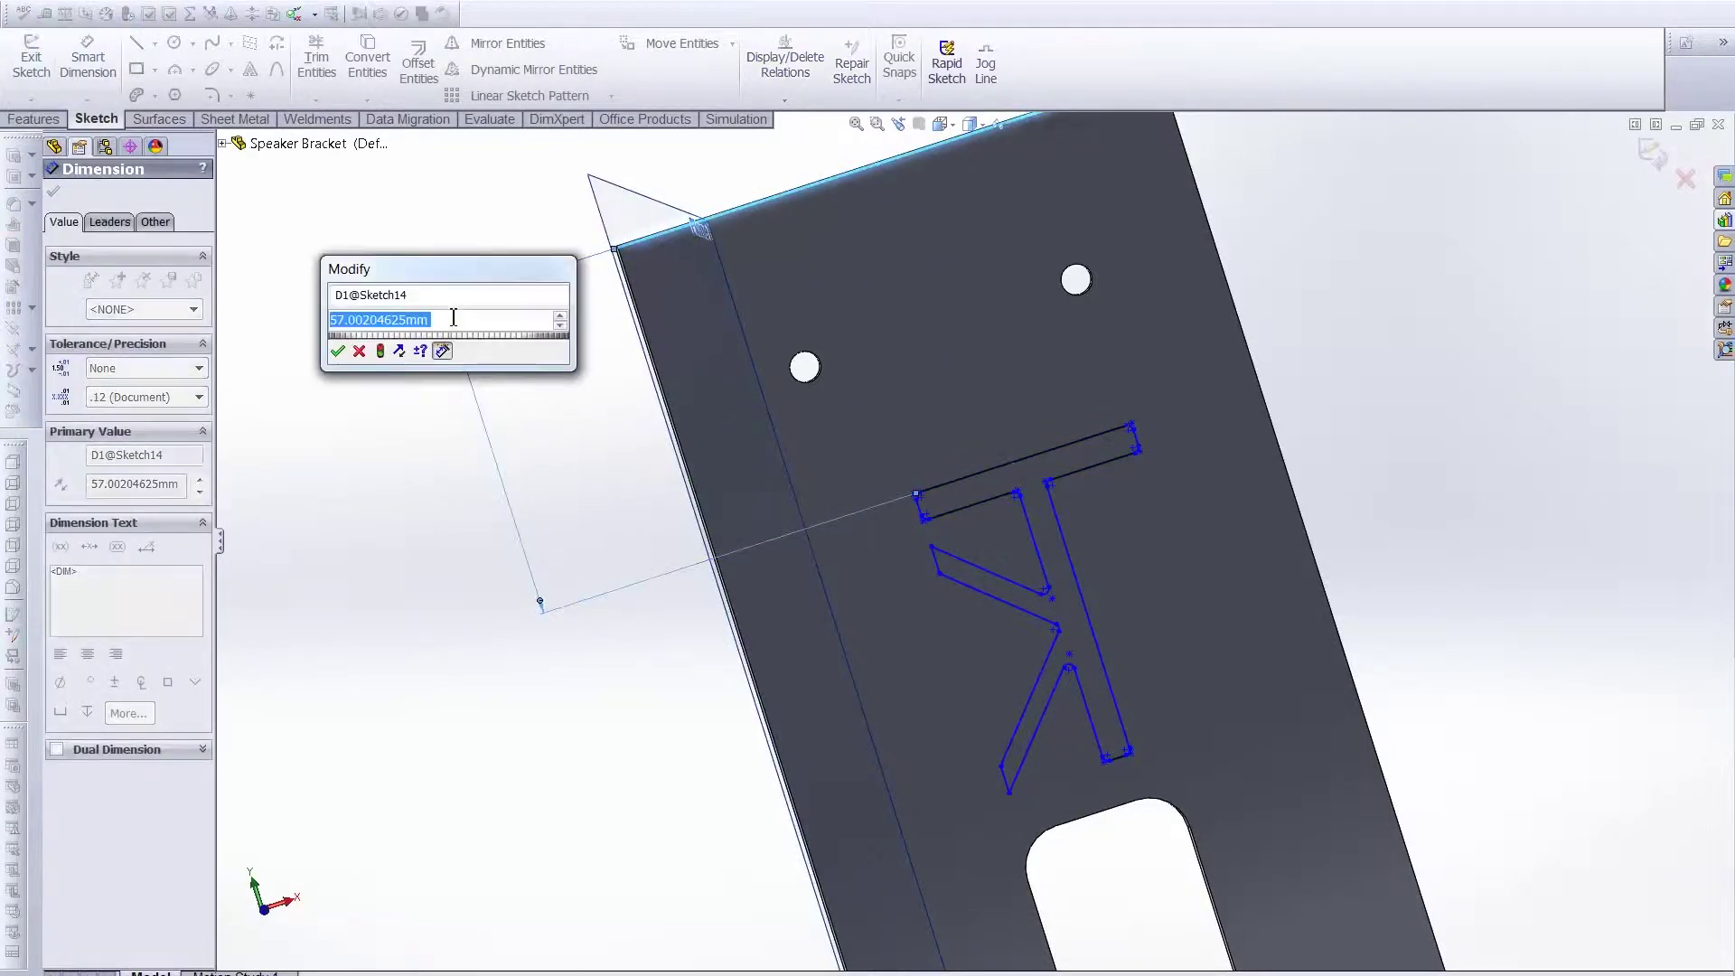
key("Return")
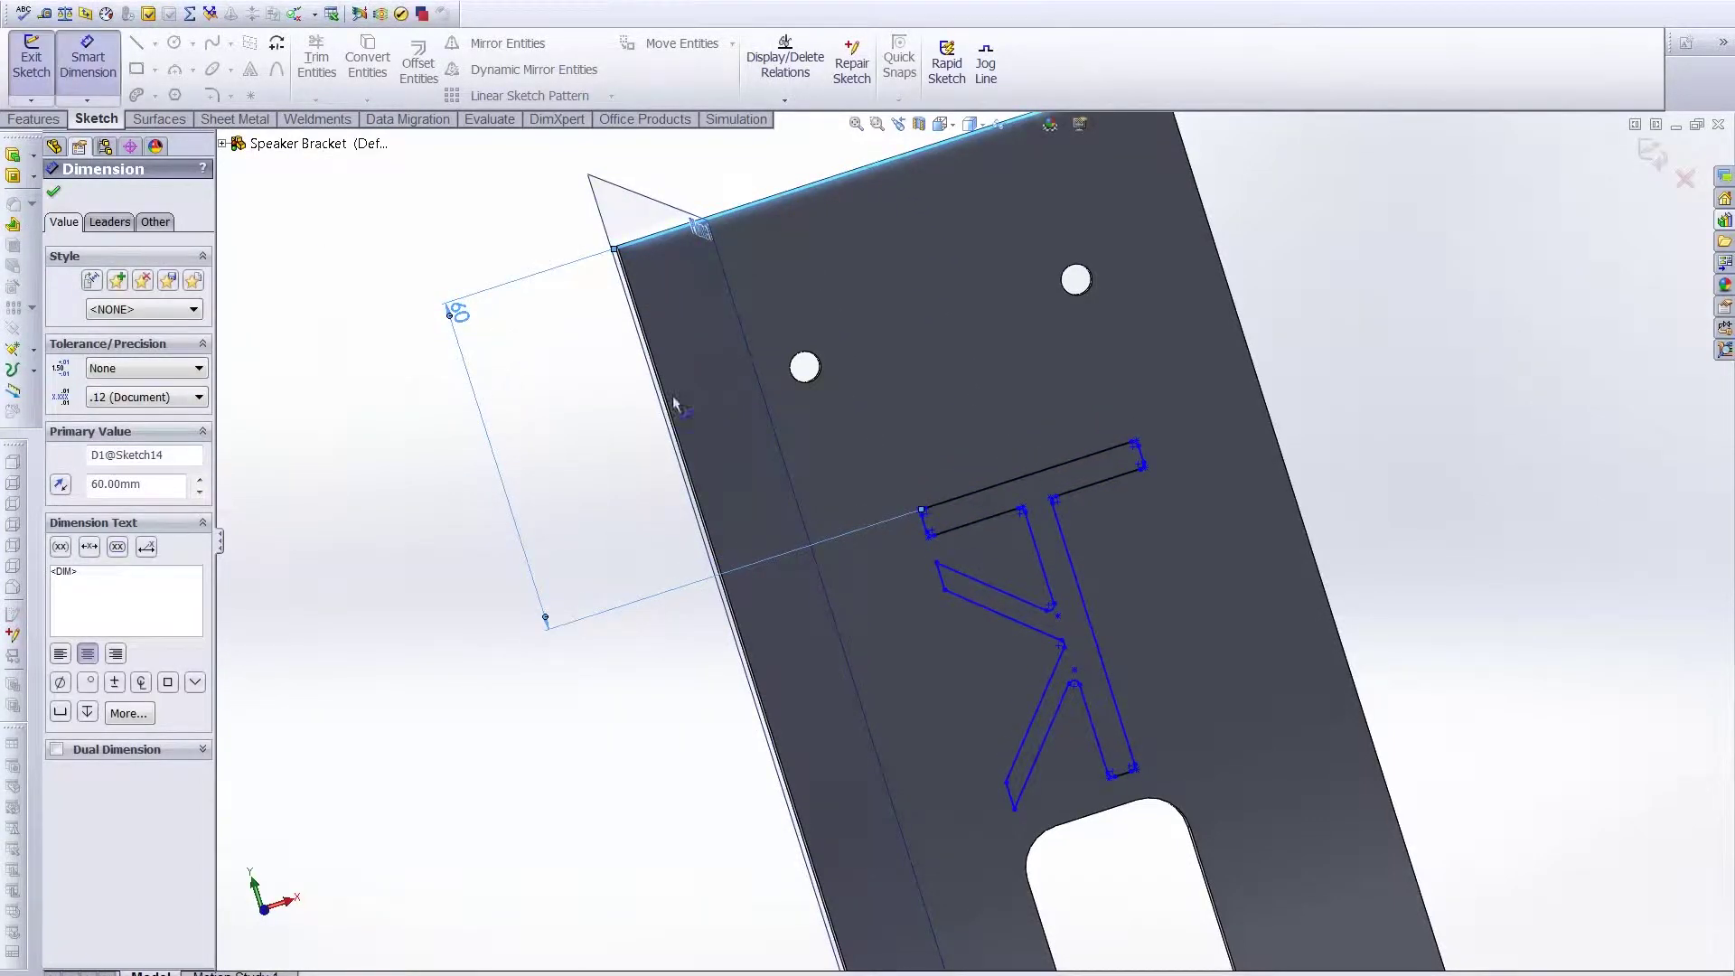
Dimension the T's vertical line 30 mm from the plate's side edge
middle_click_drag(676, 404, 967, 708)
left_click(967, 708)
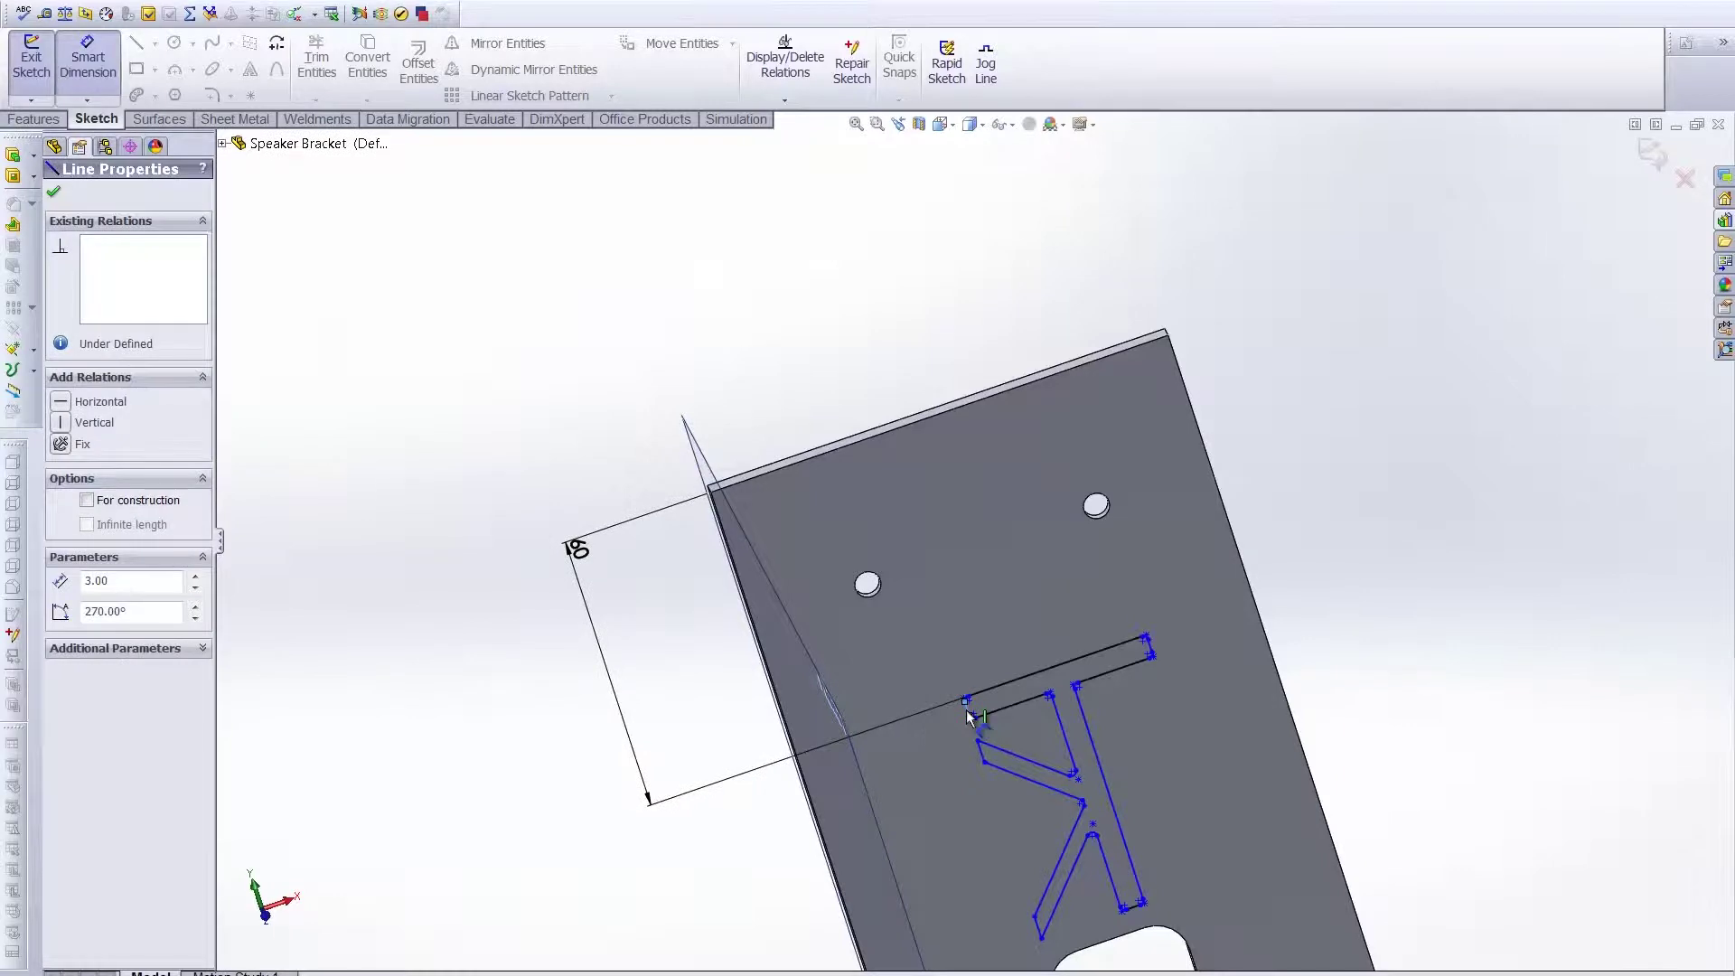
left_click(807, 784)
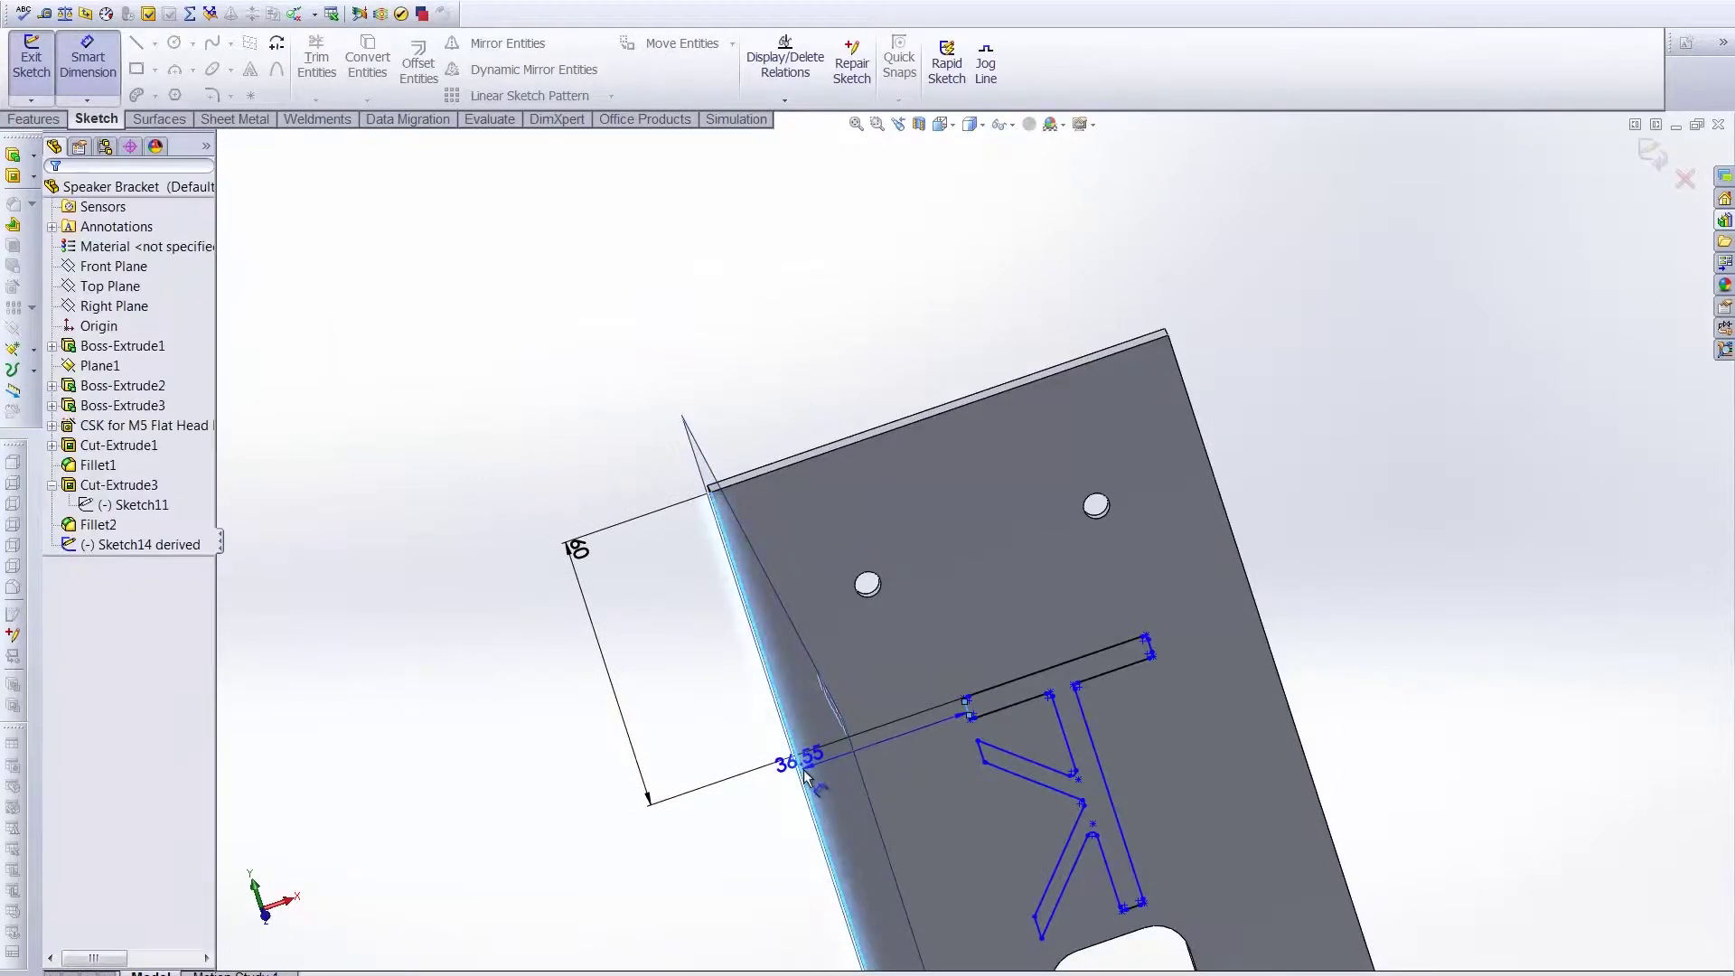
left_click(763, 818)
type("30")
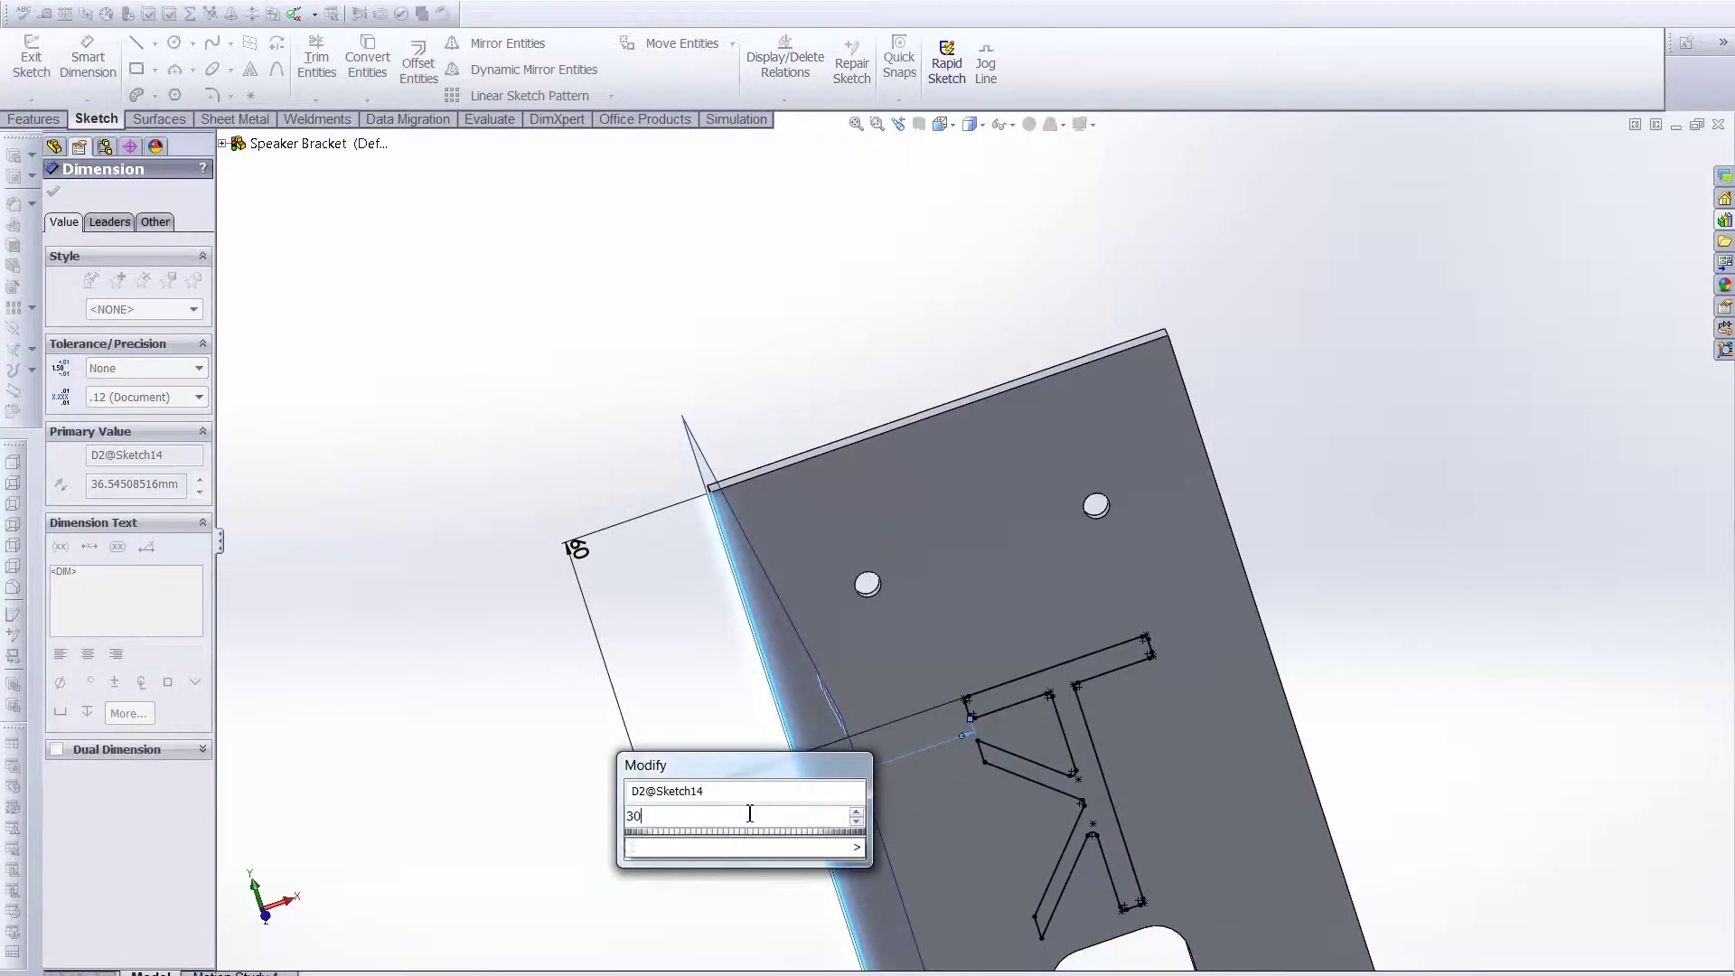
key("Return")
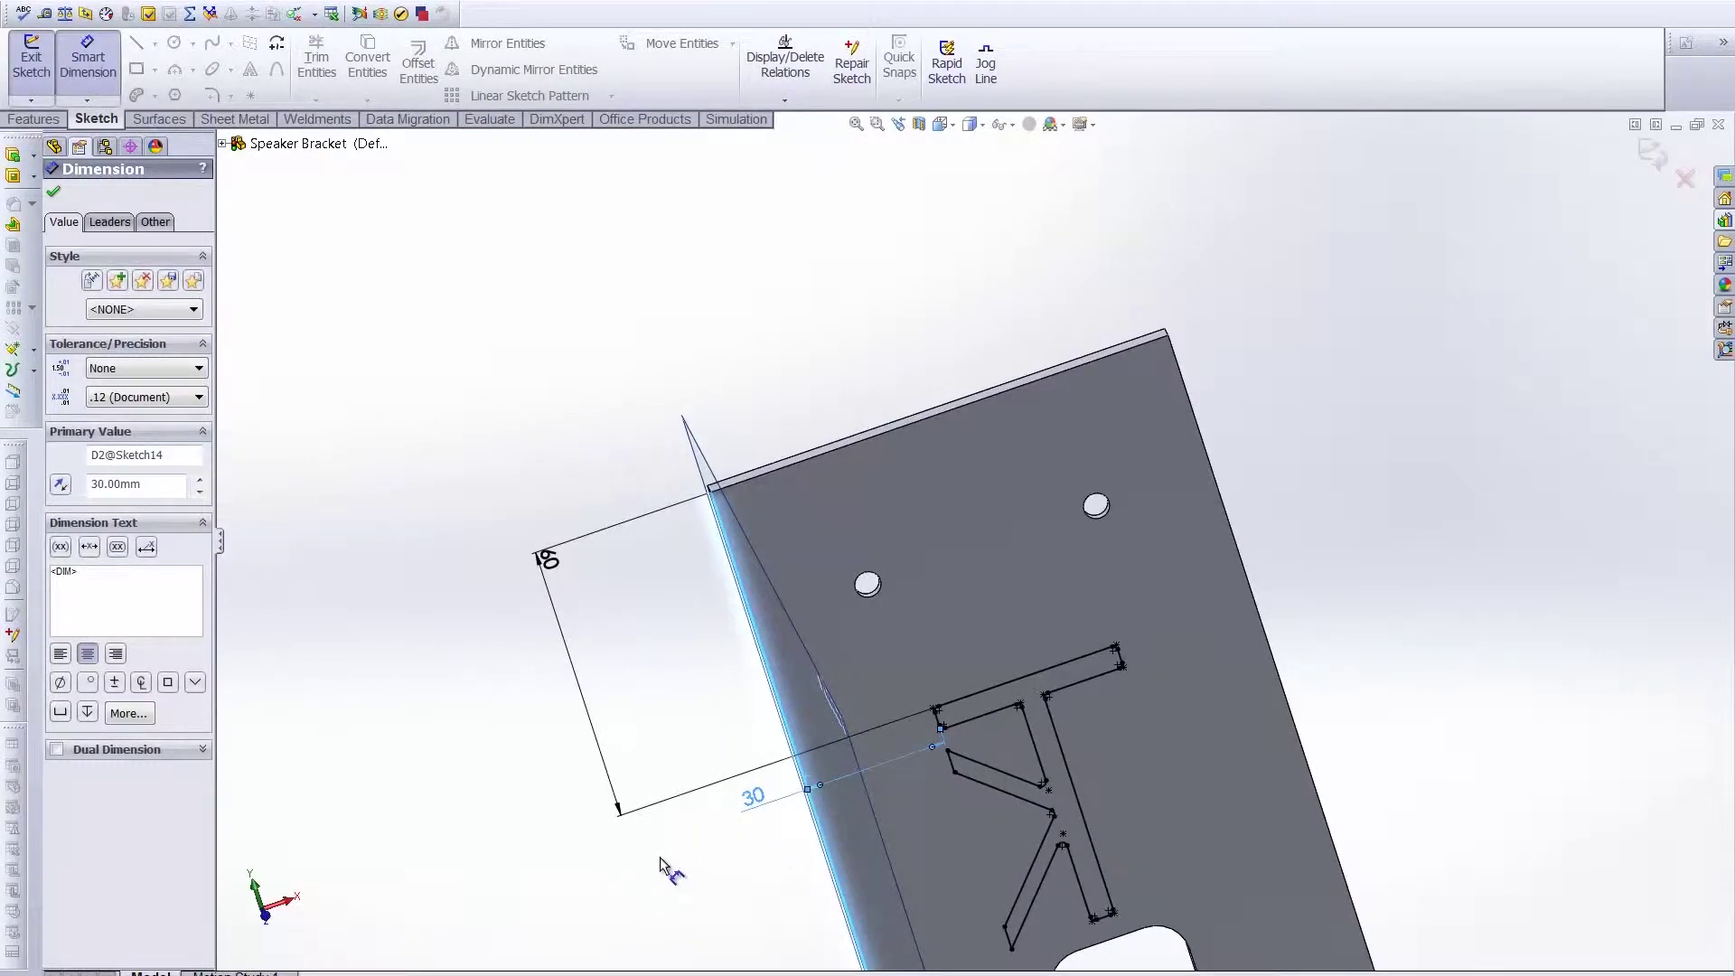
left_click(664, 869)
scroll(1324, 542, "up", 3)
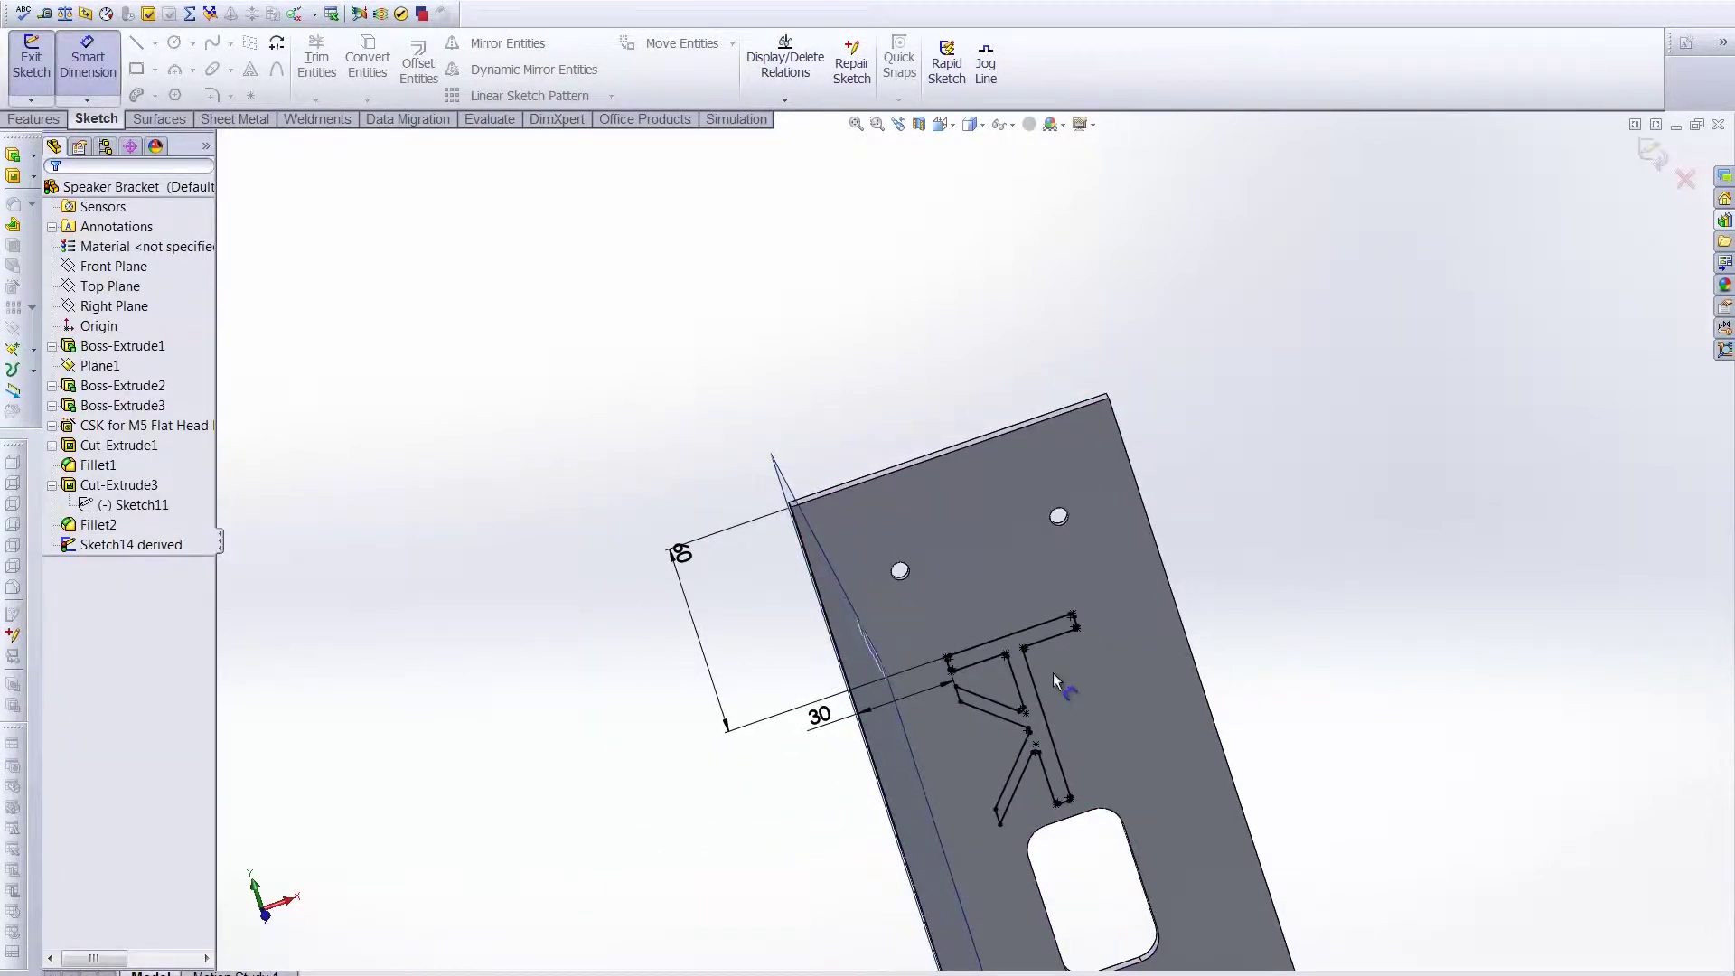
left_click(1041, 703)
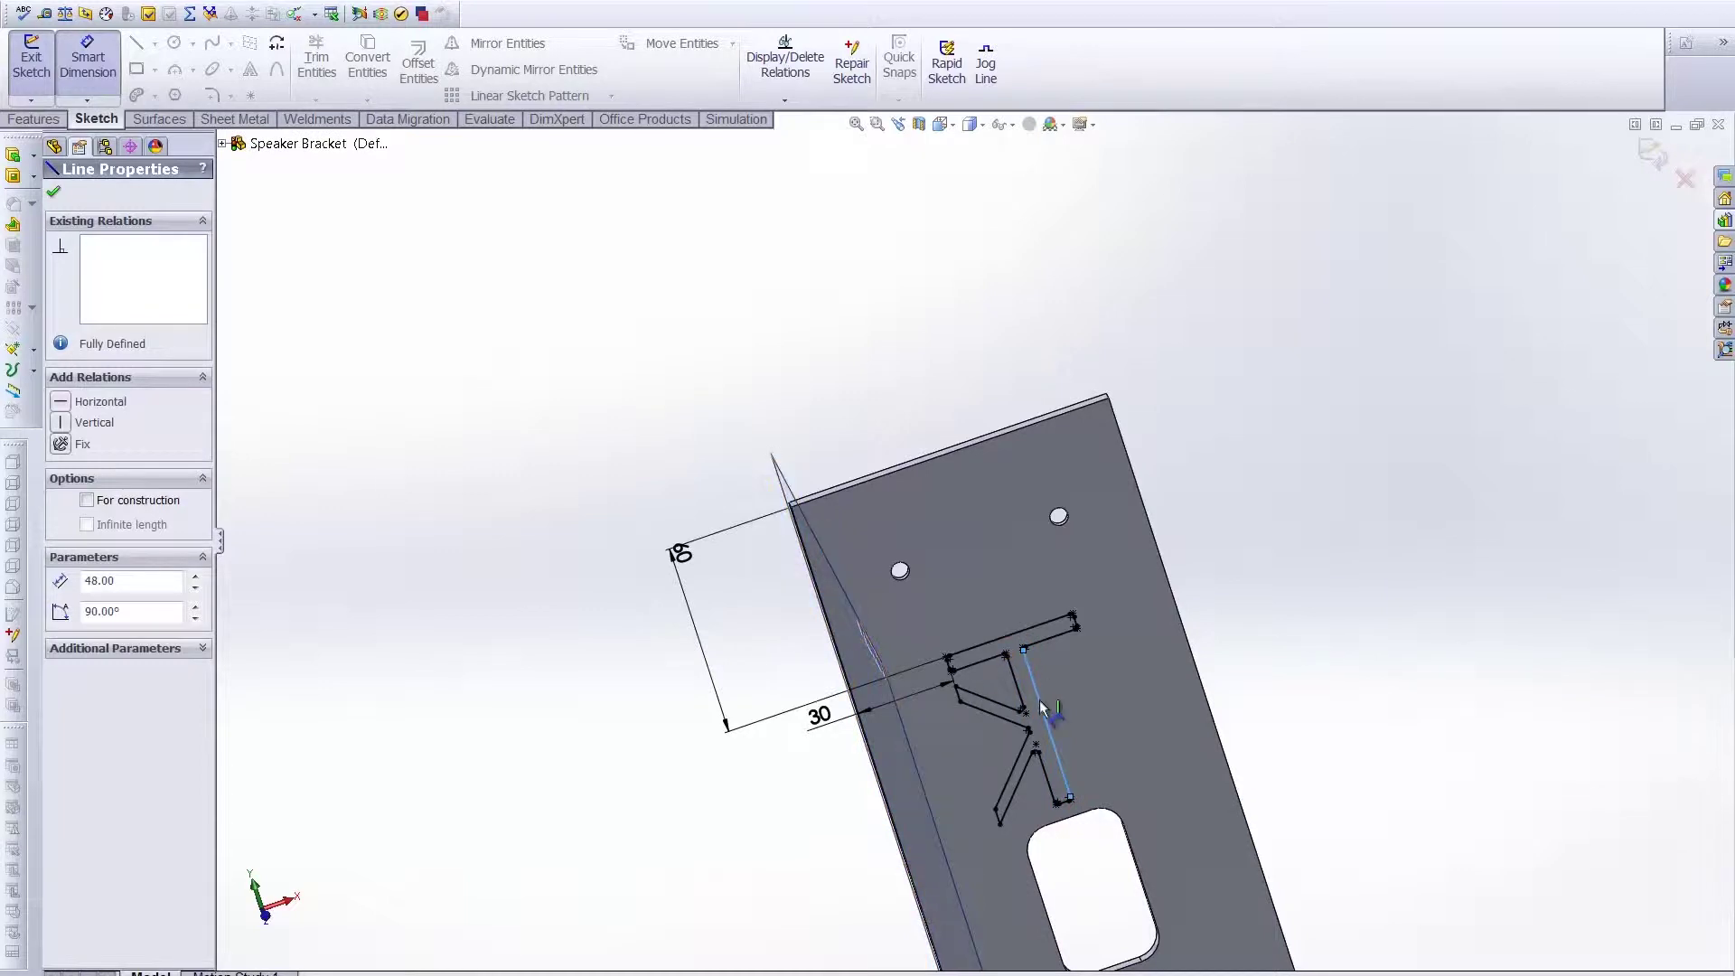
left_click(1005, 636)
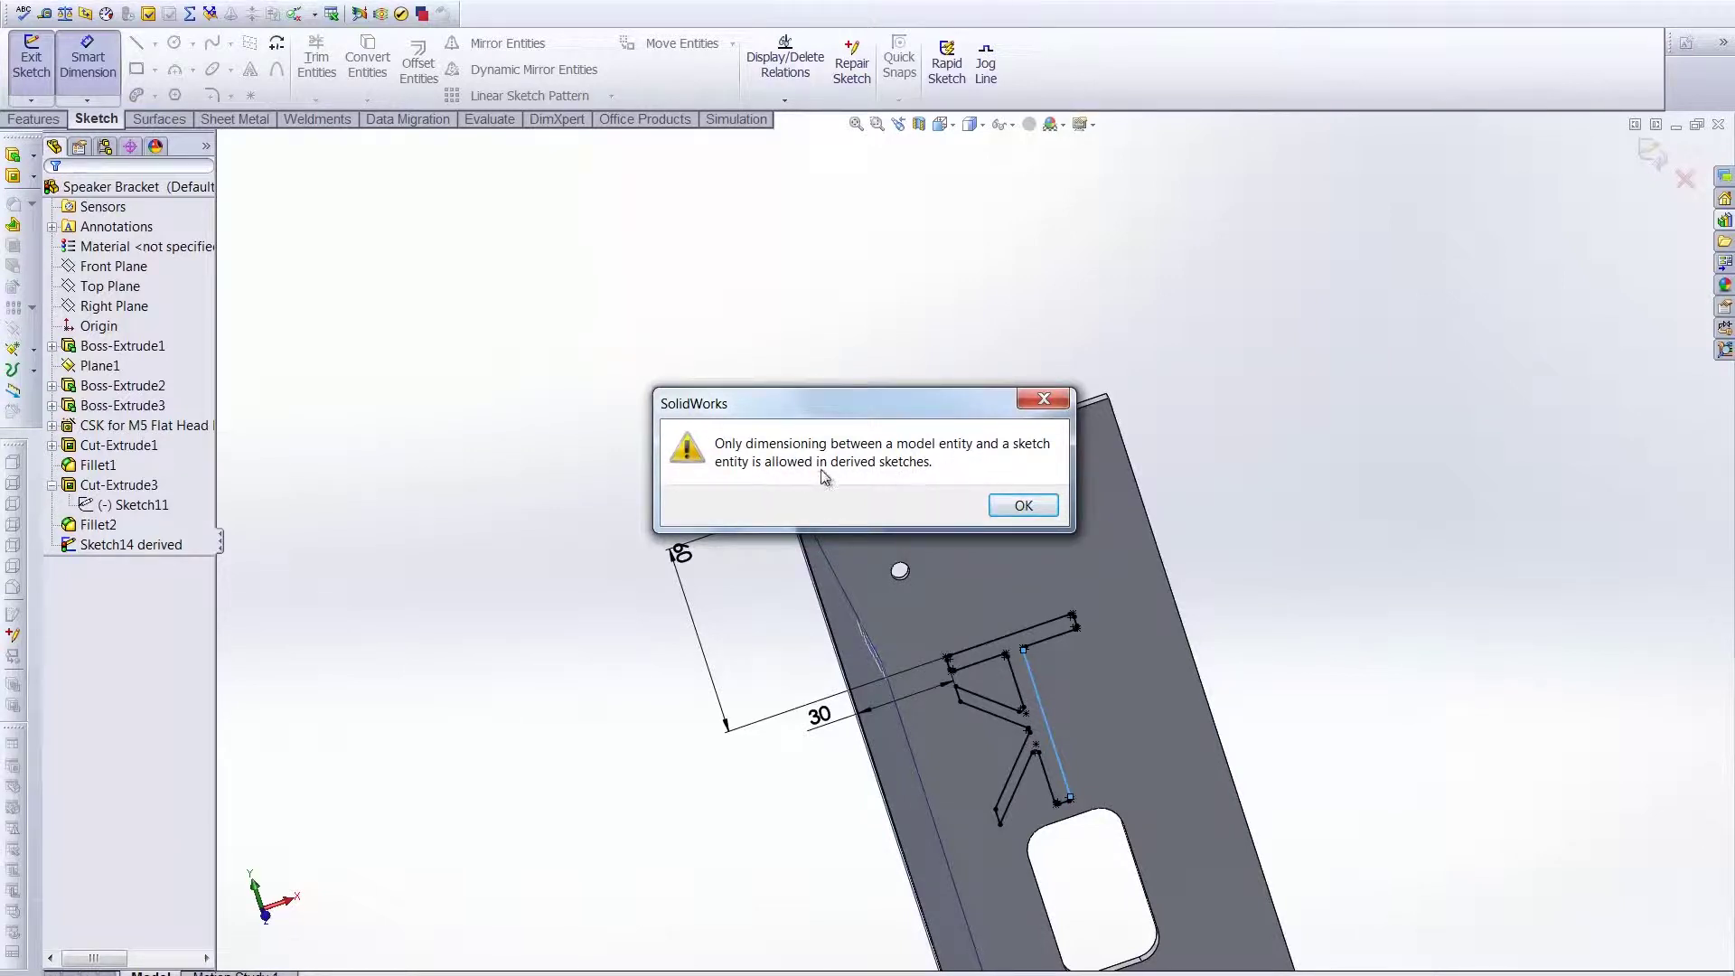
left_click(1022, 504)
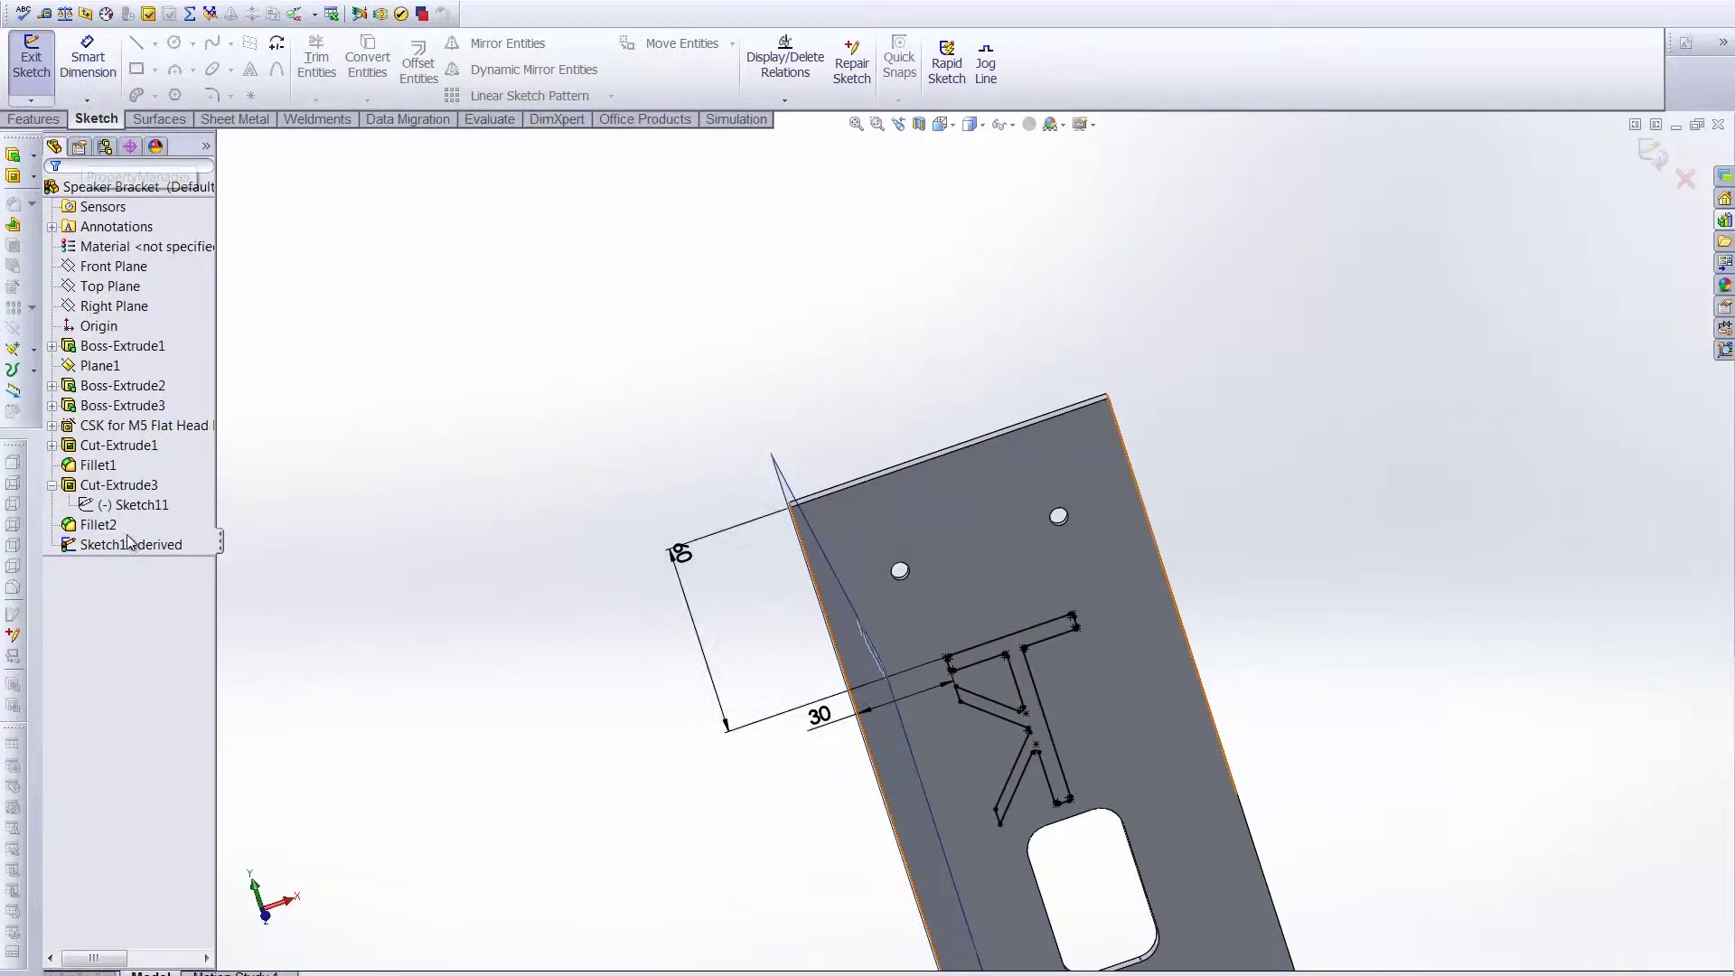
right_click(89, 539)
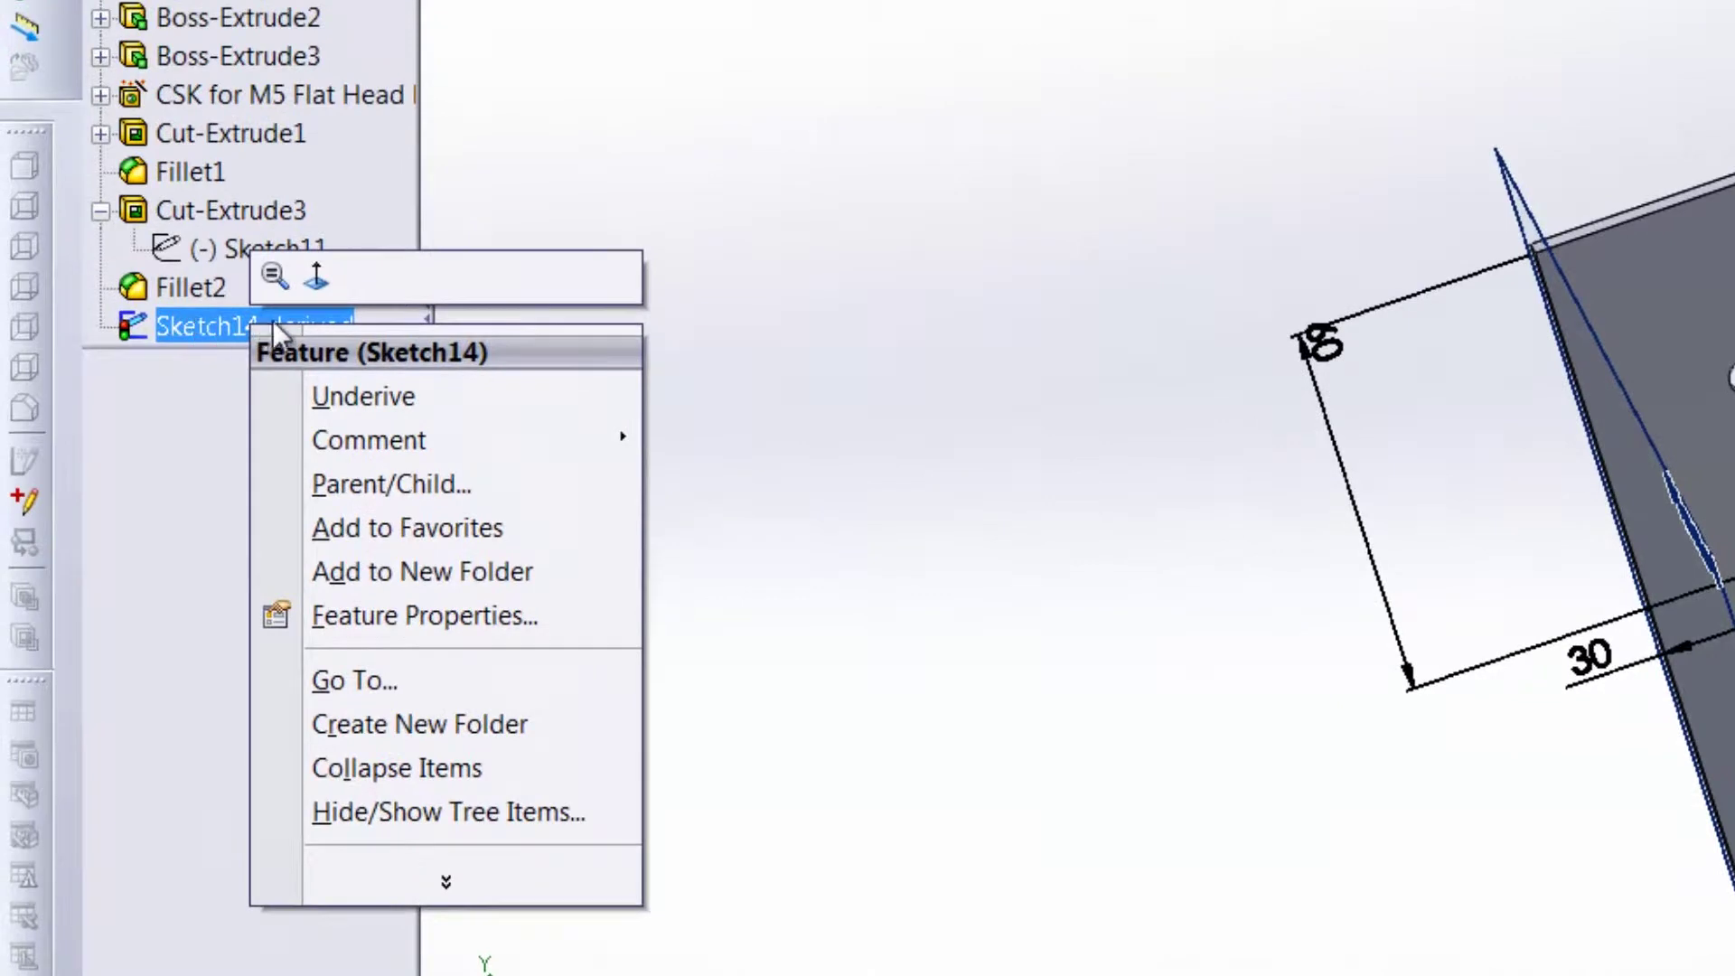
Underive Sketch14 and reposition one of its logo lines
left_click(383, 394)
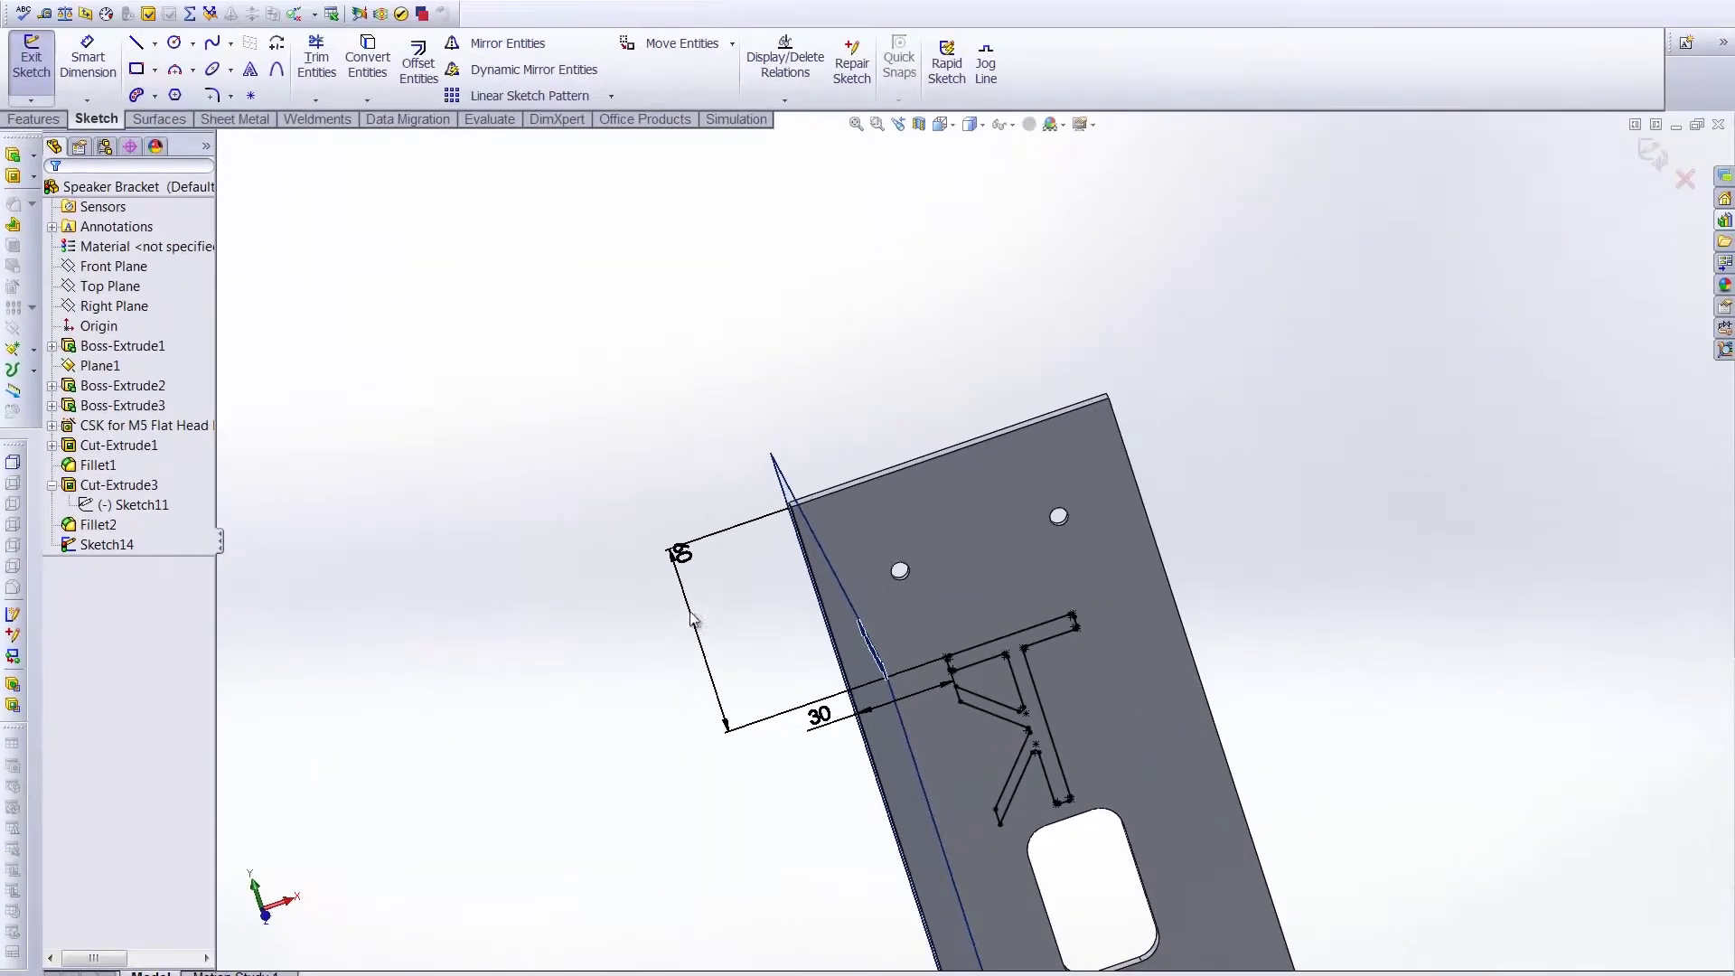
left_click(1017, 634)
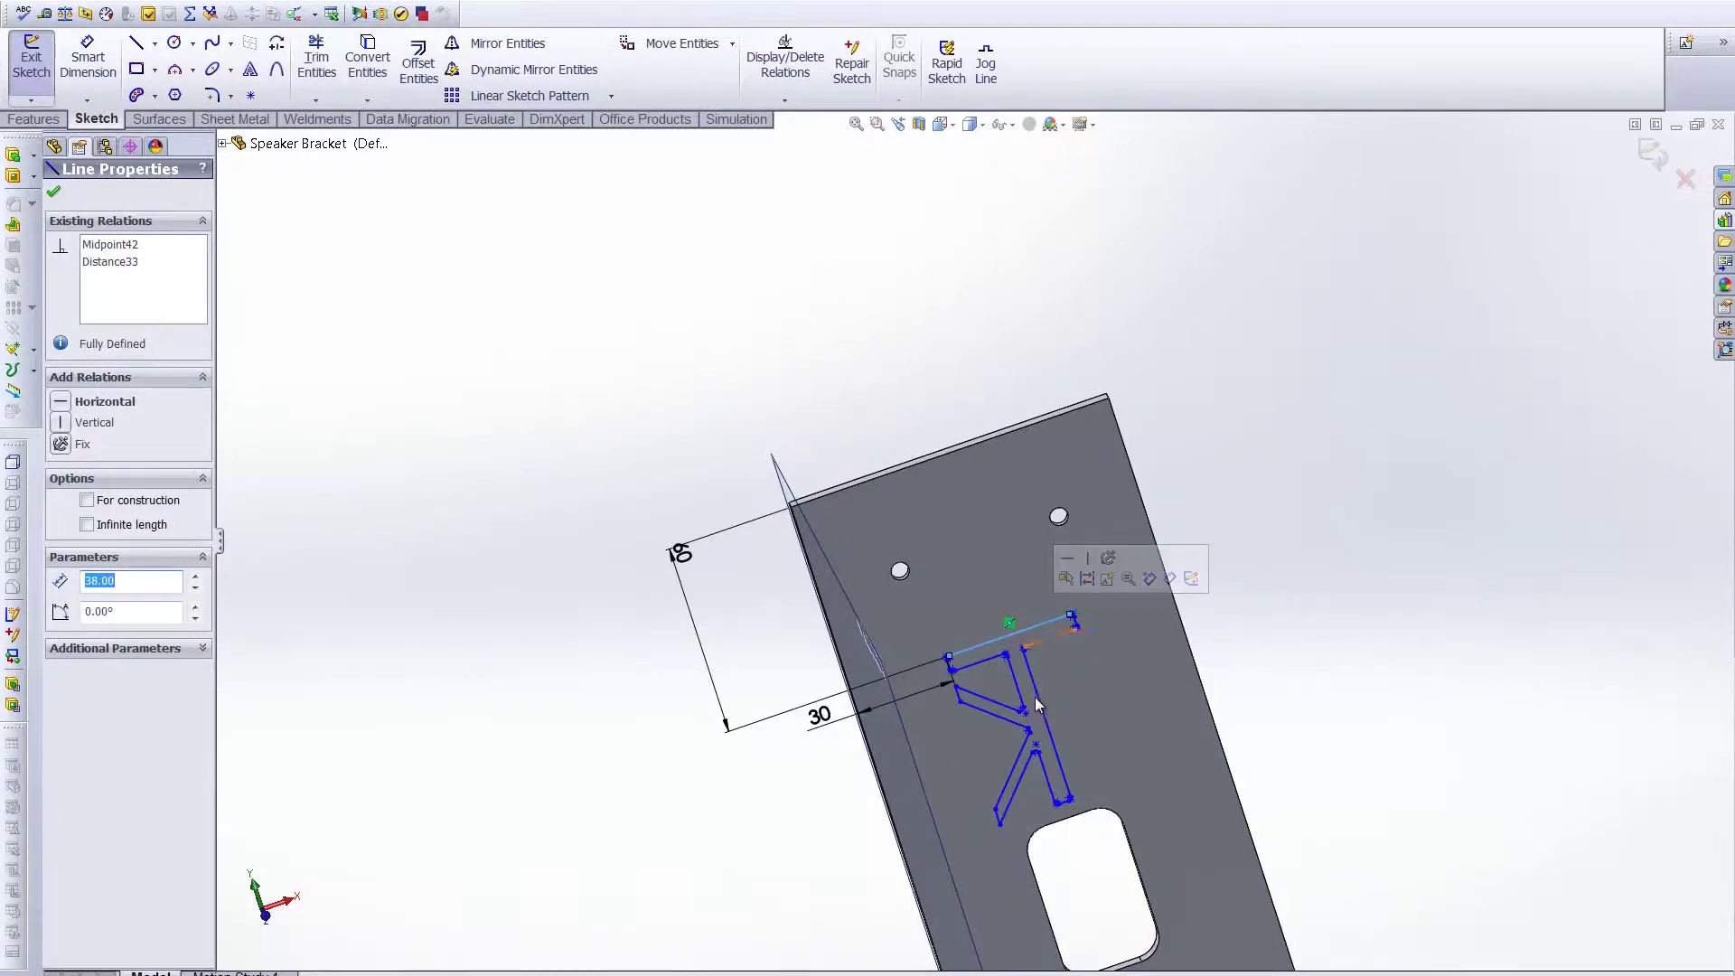
left_click_drag(1093, 685, 974, 756)
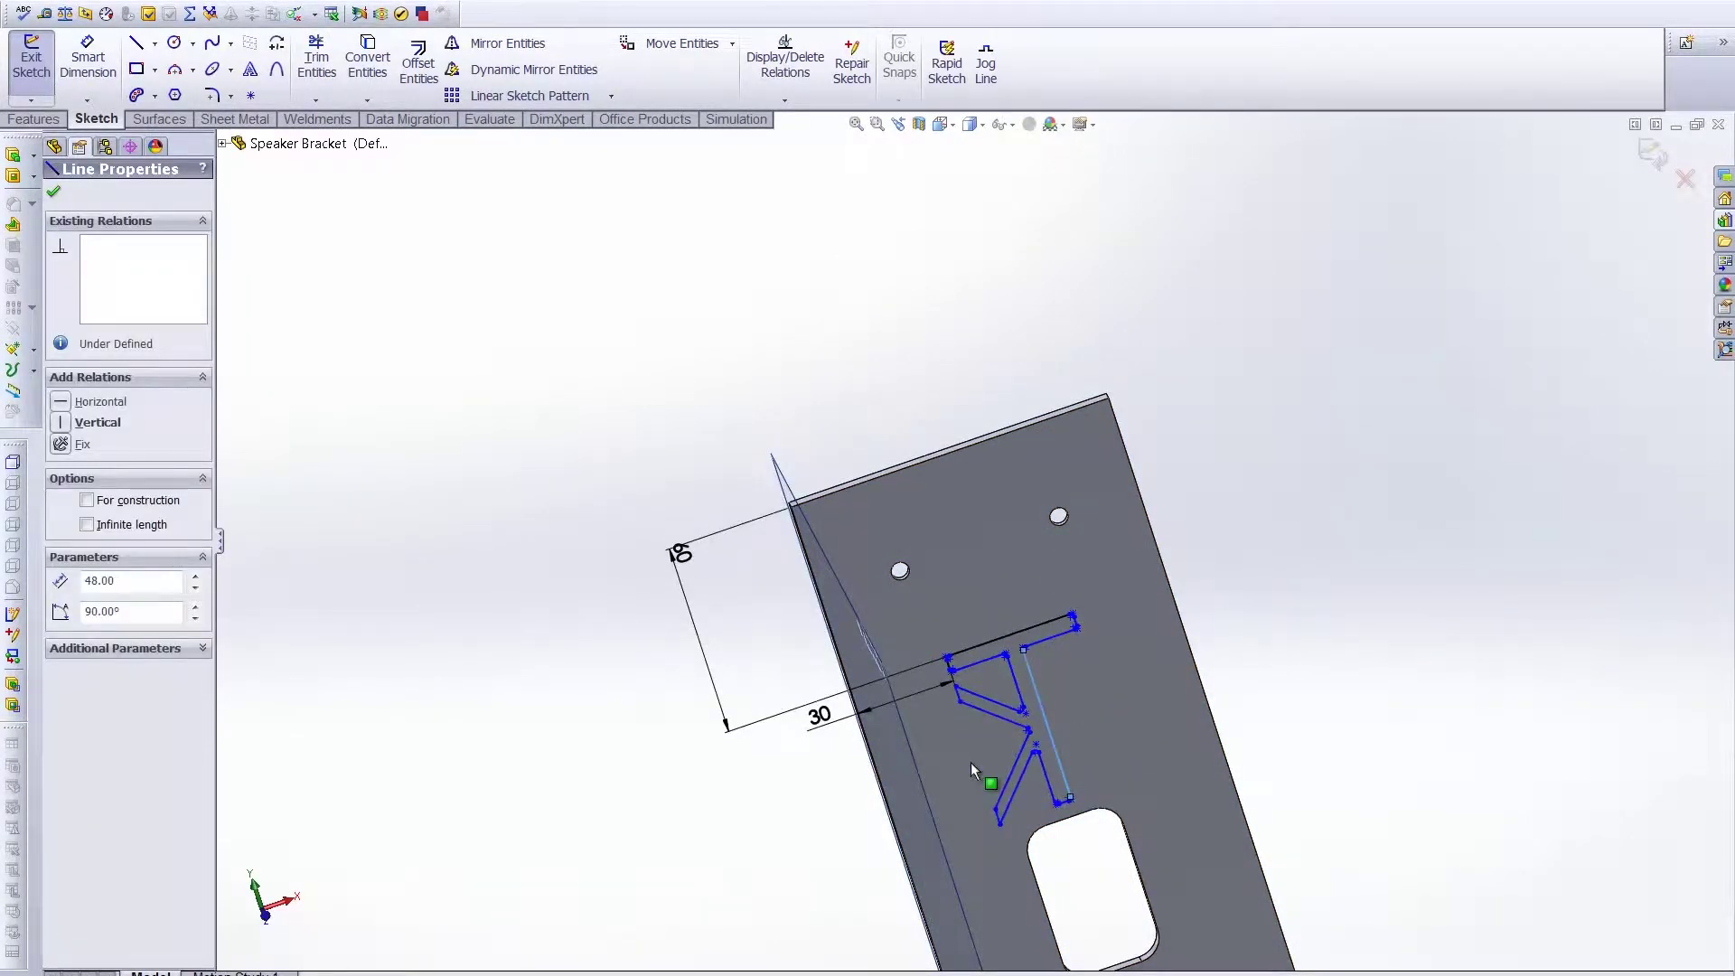
left_click(53, 196)
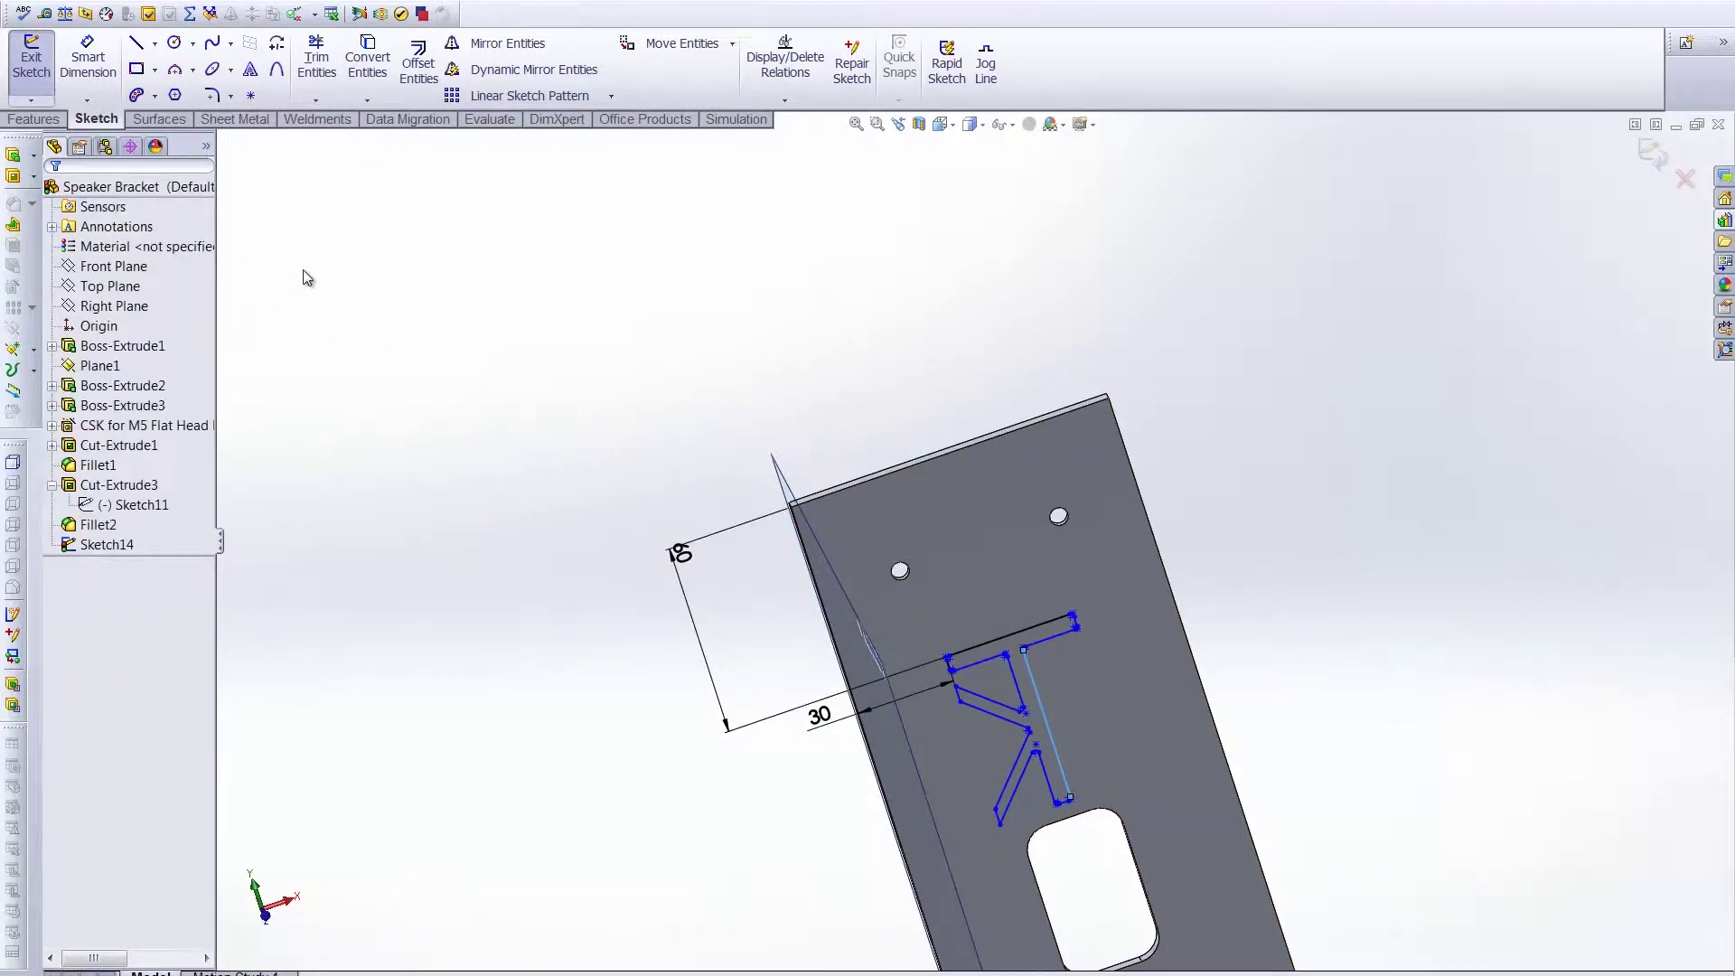
Cut the logo sketch 2 mm blind into the bracket face, reversed inward
left_click(33, 119)
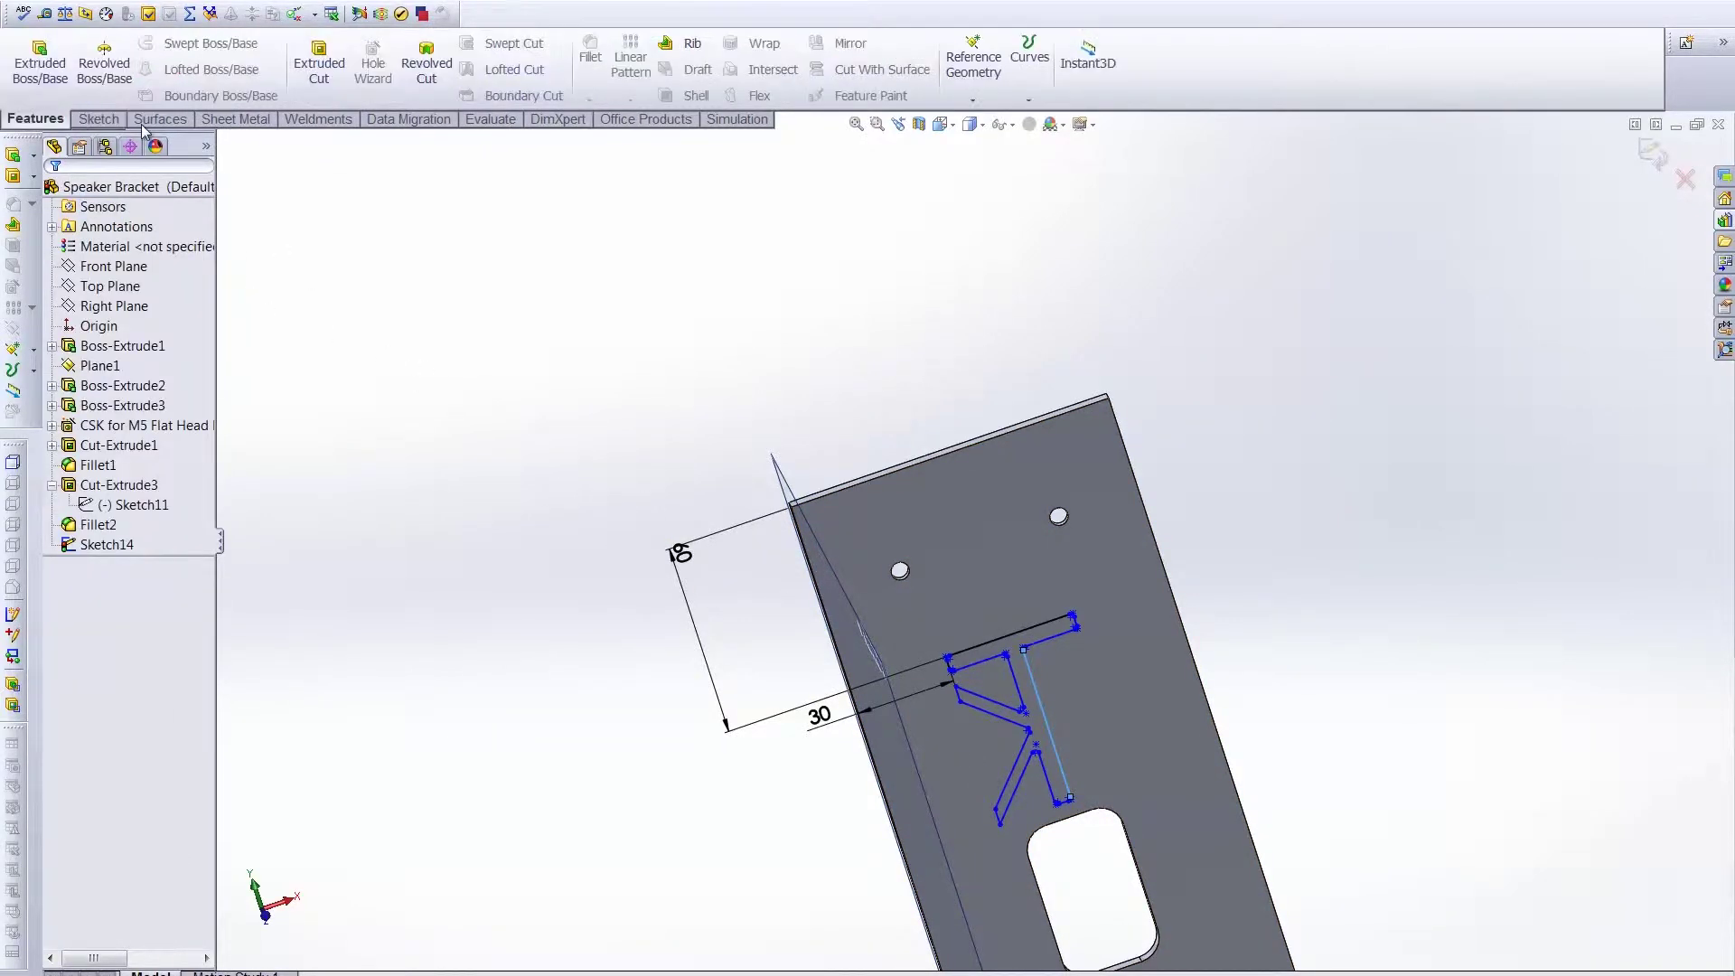
left_click(320, 70)
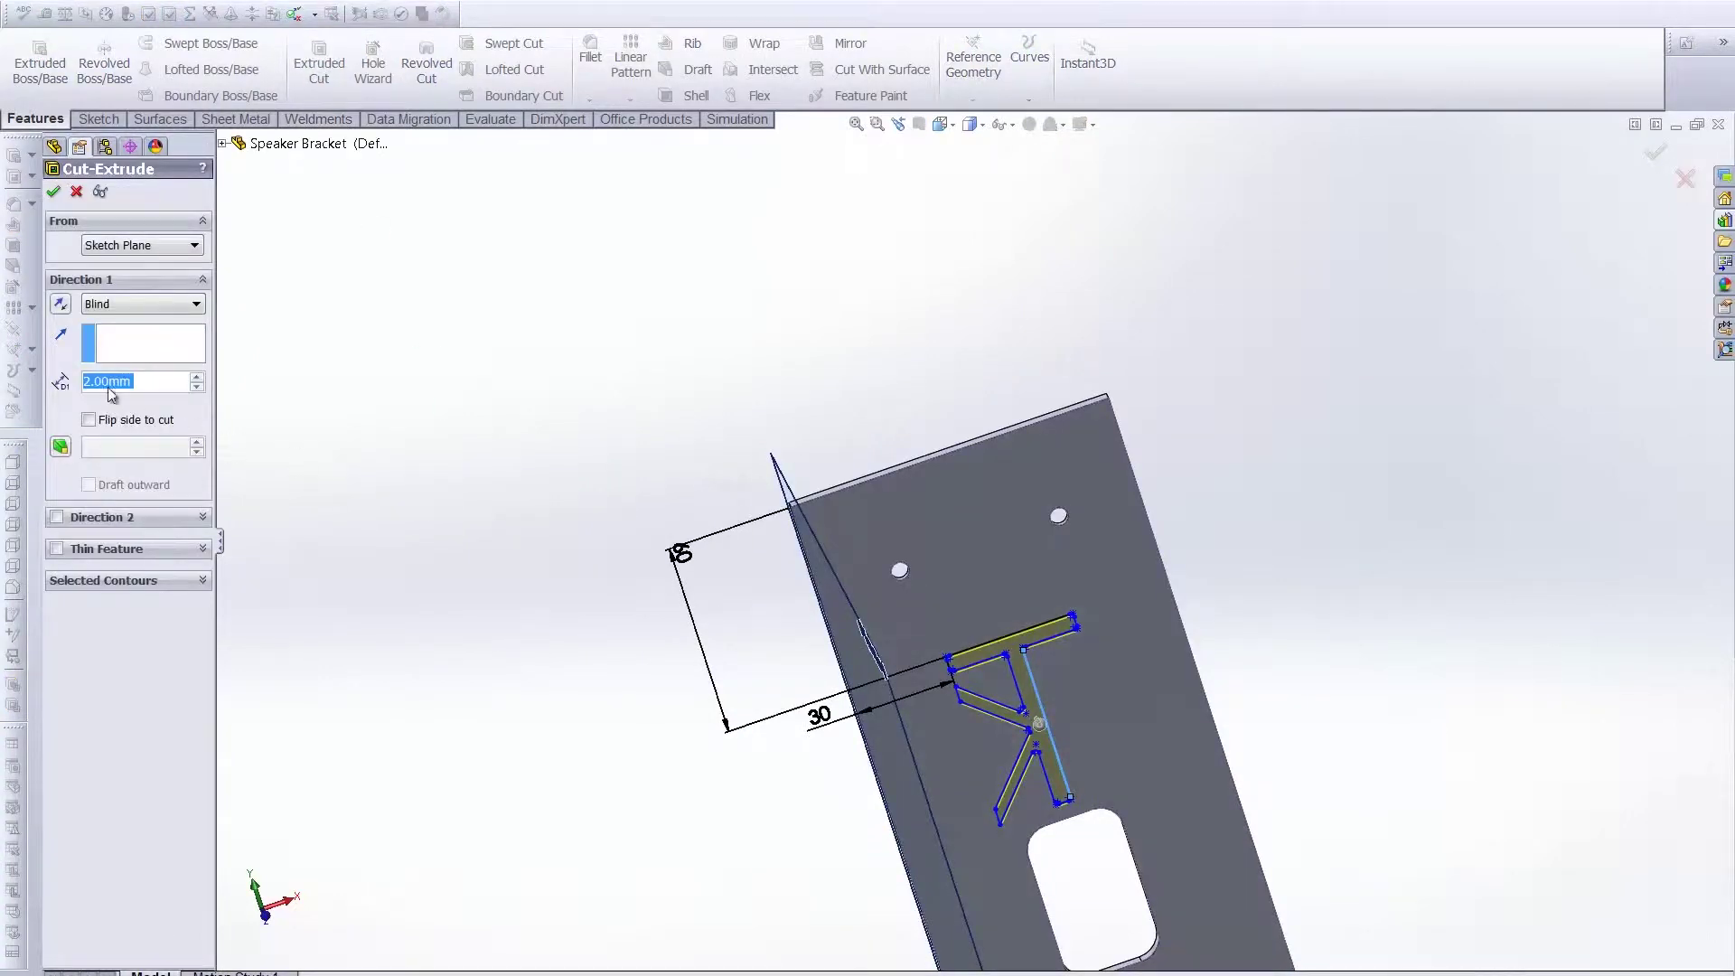
middle_click_drag(492, 666, 912, 712)
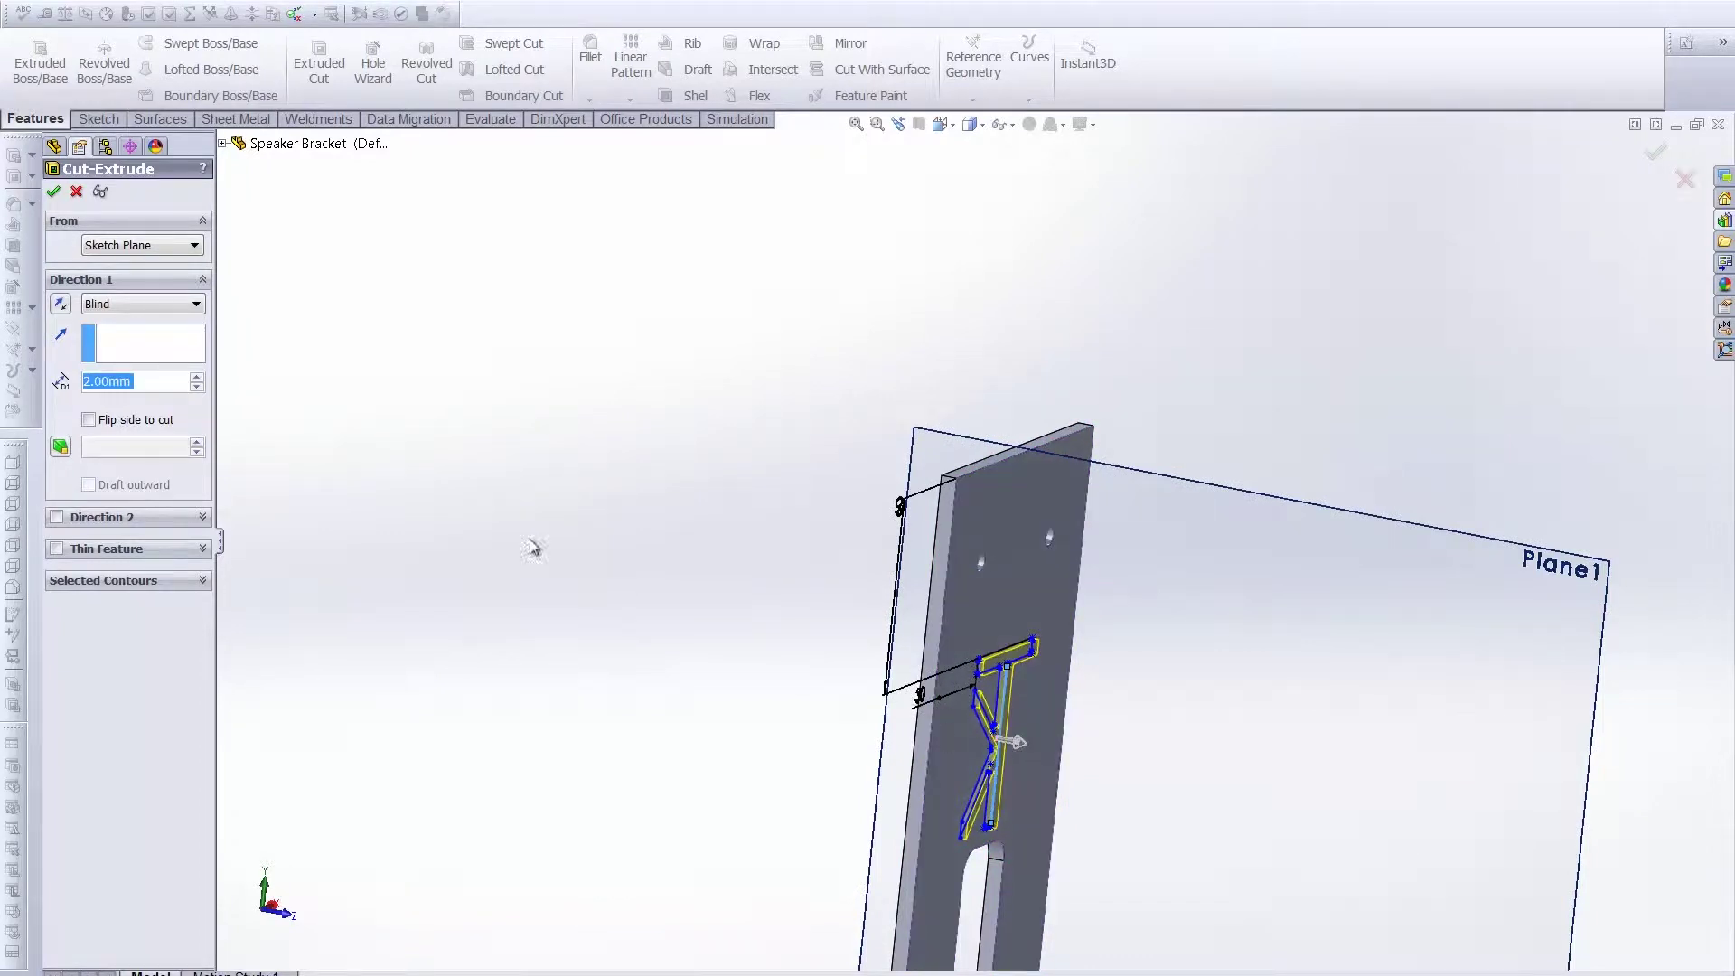
left_click(59, 304)
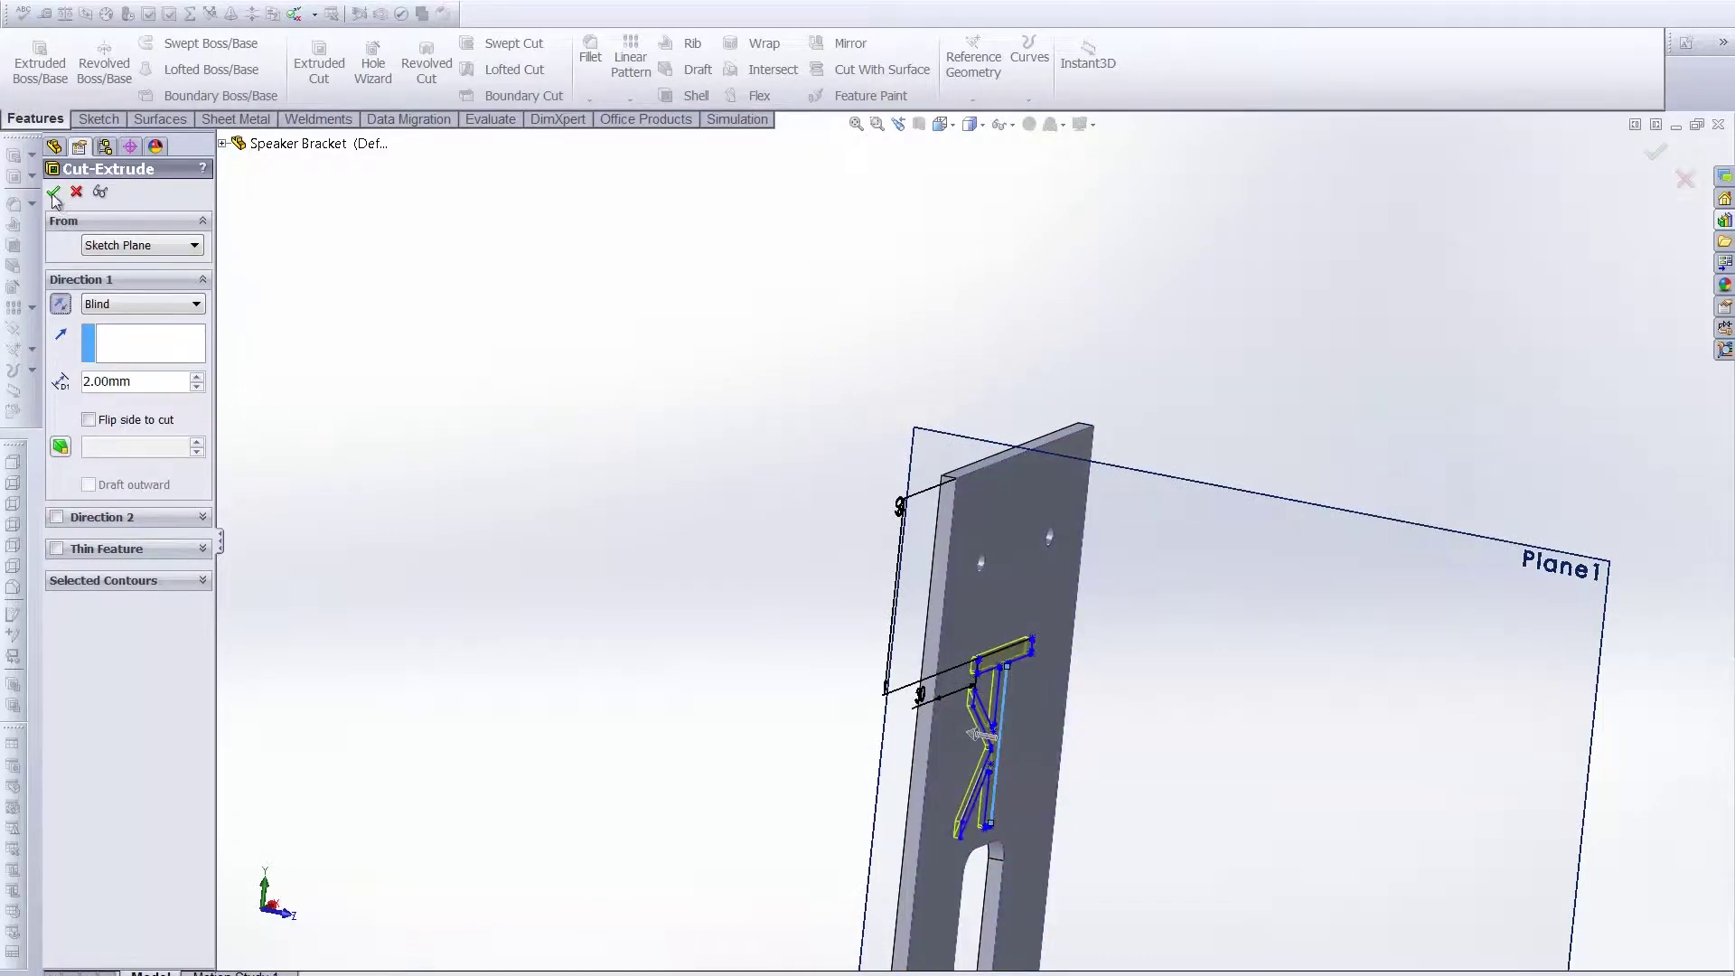
key("Return")
View Cut-Extrude5 from the front and an oblique angle, then bring up FilletXpert at 0.50 mm
key("ctrl+1")
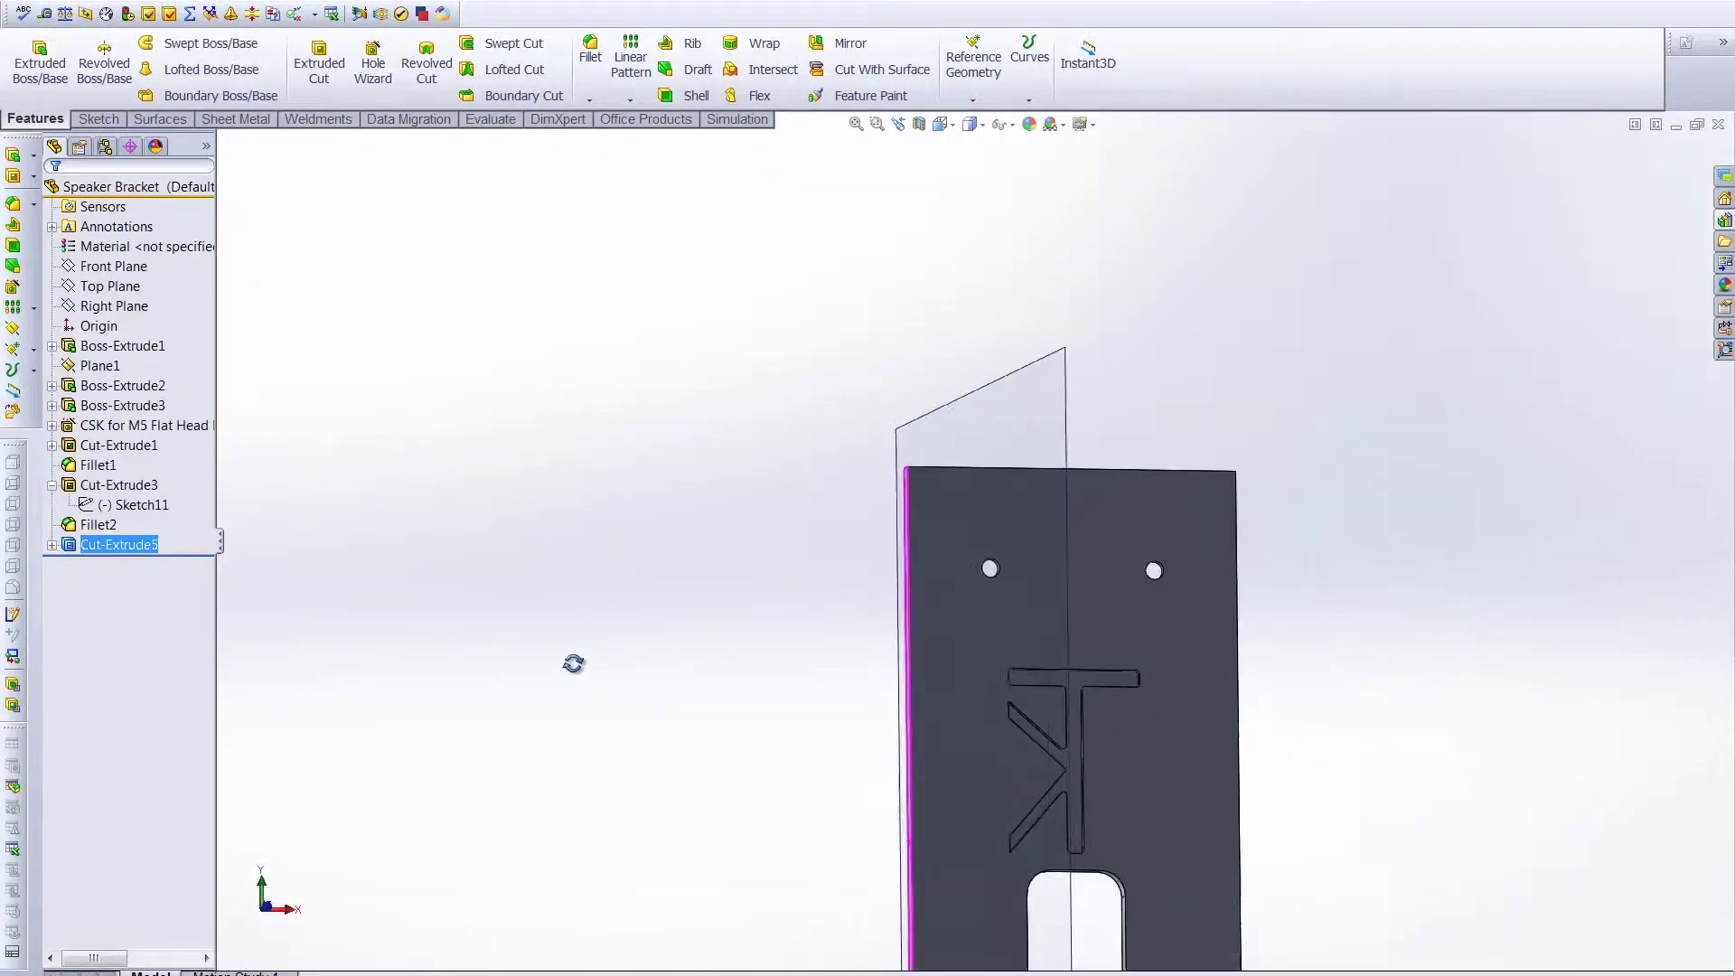
scroll(1080, 754, "down", 3)
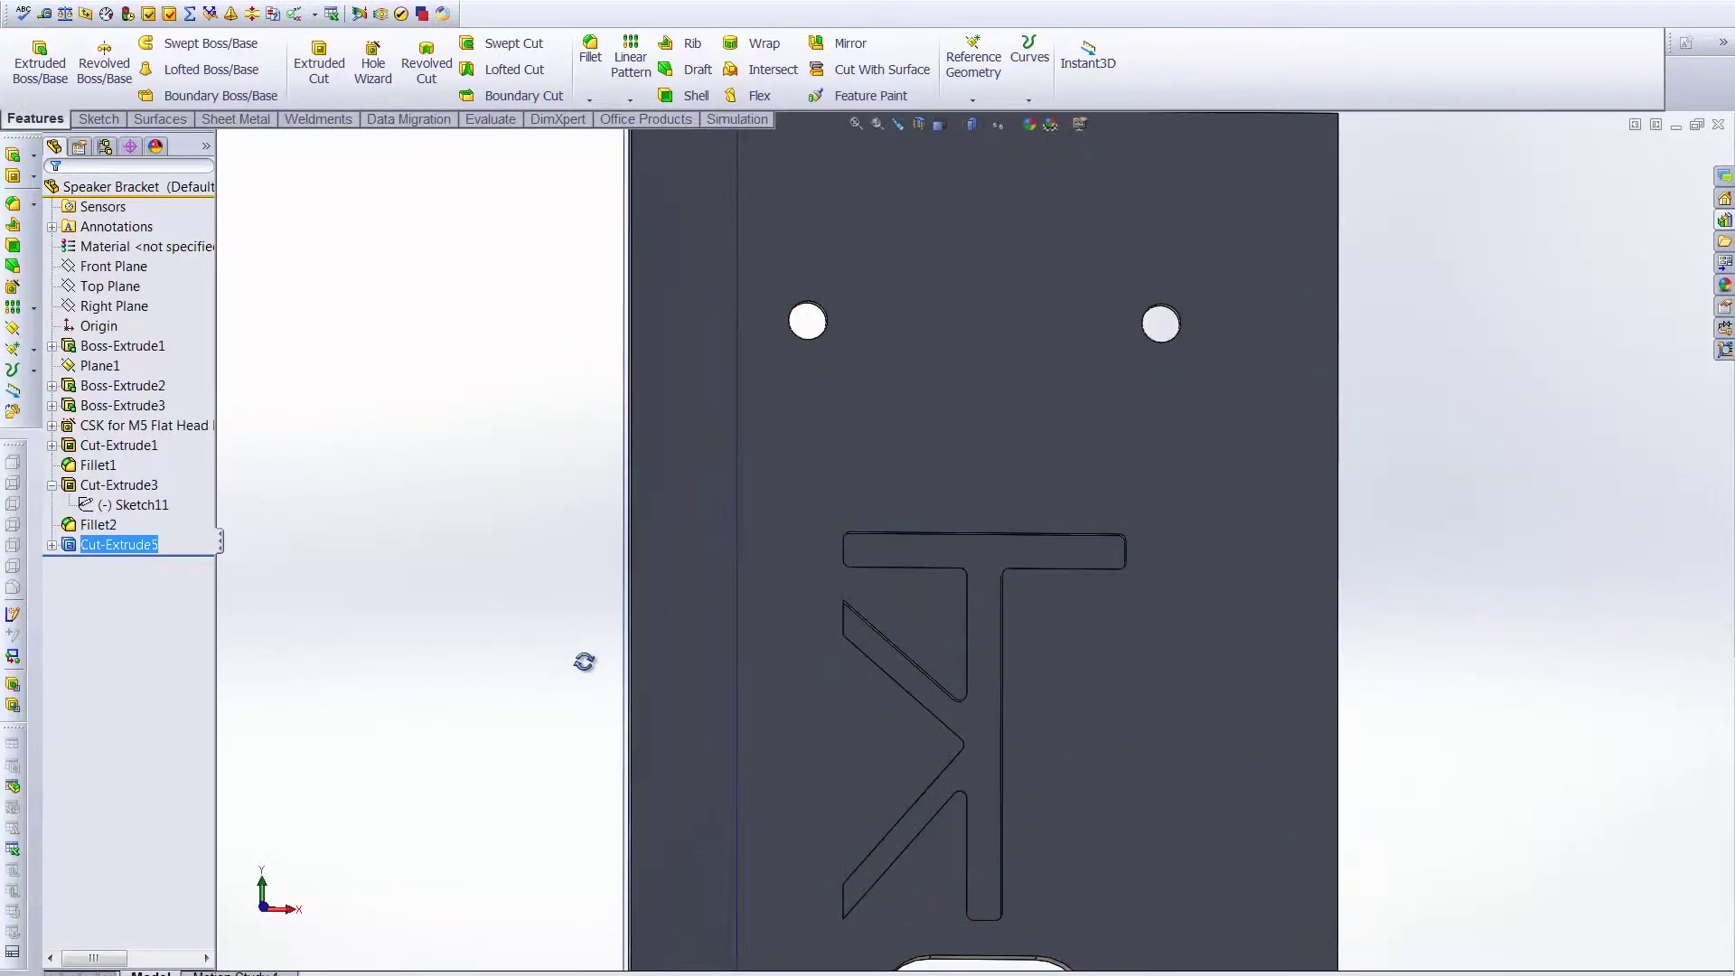
middle_click_drag(584, 661, 479, 659)
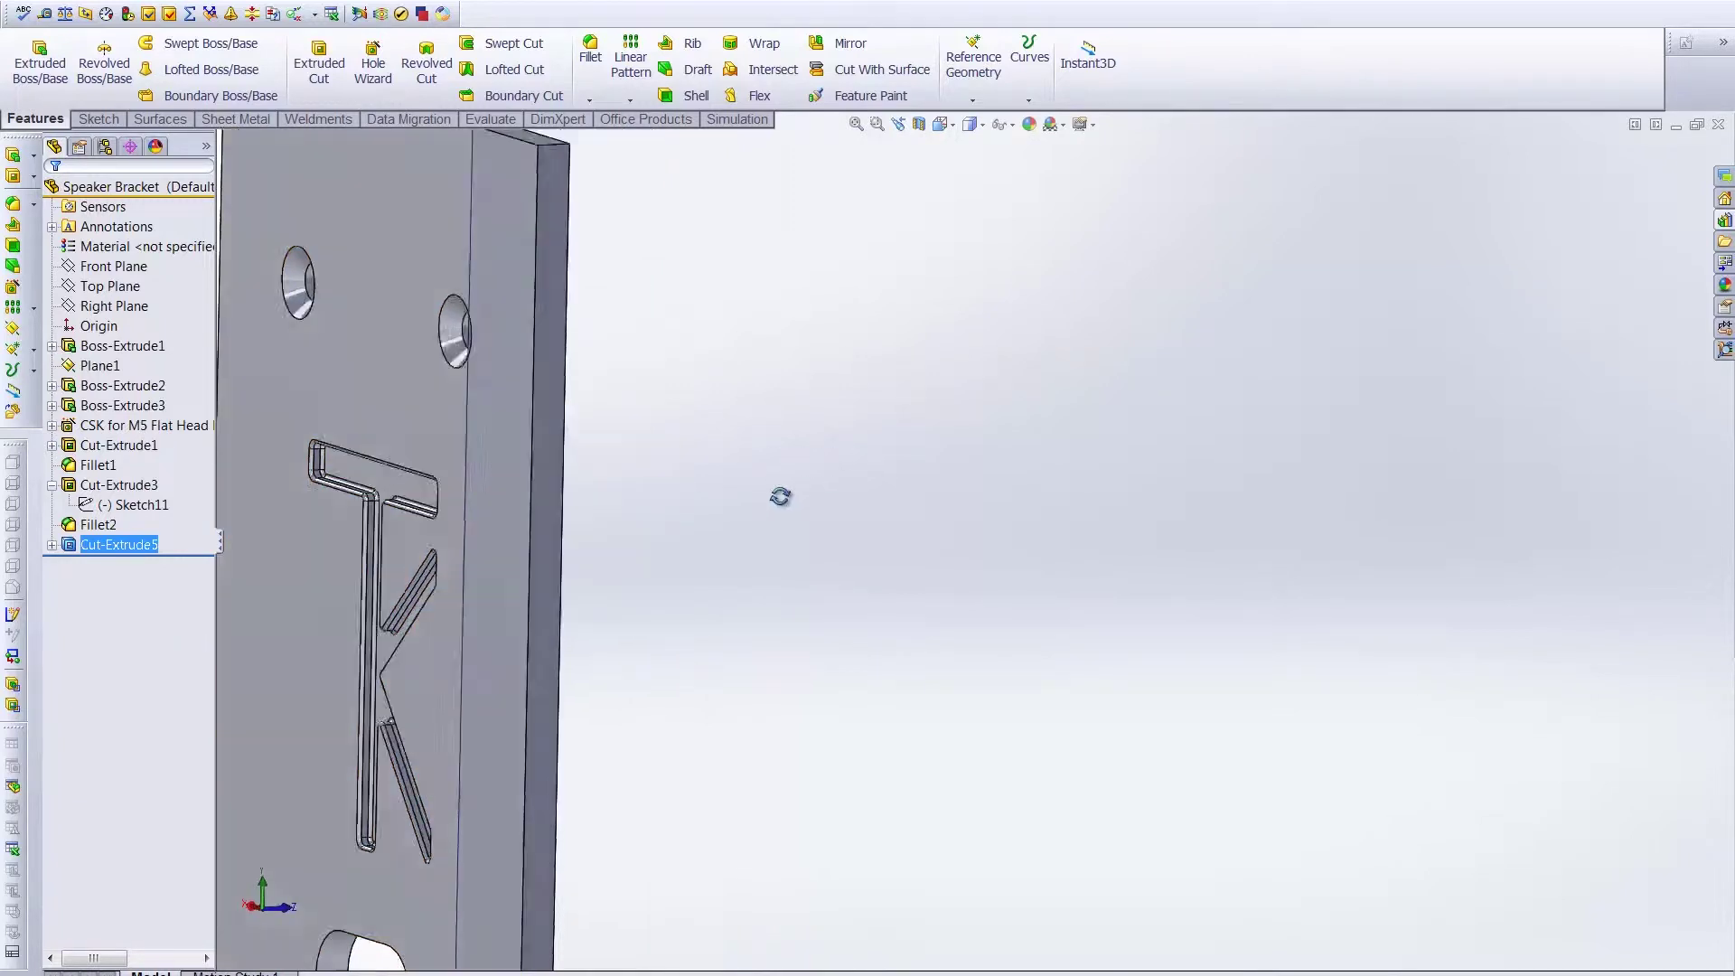
middle_click_drag(780, 496, 696, 515)
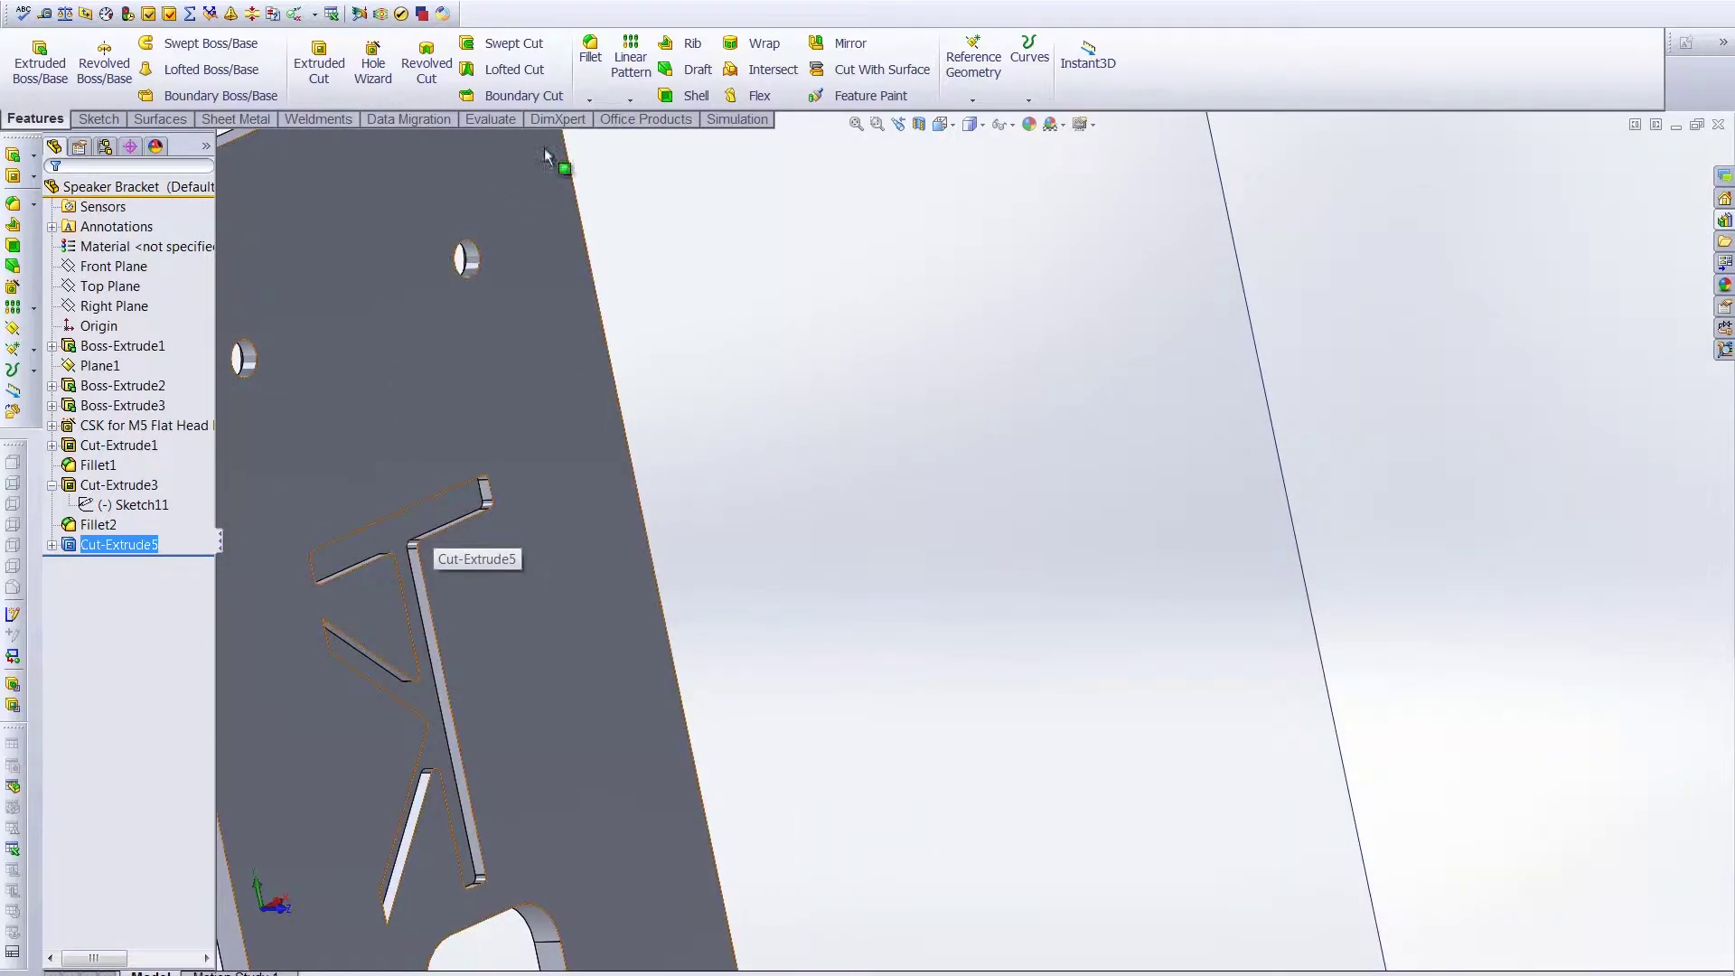
left_click(590, 50)
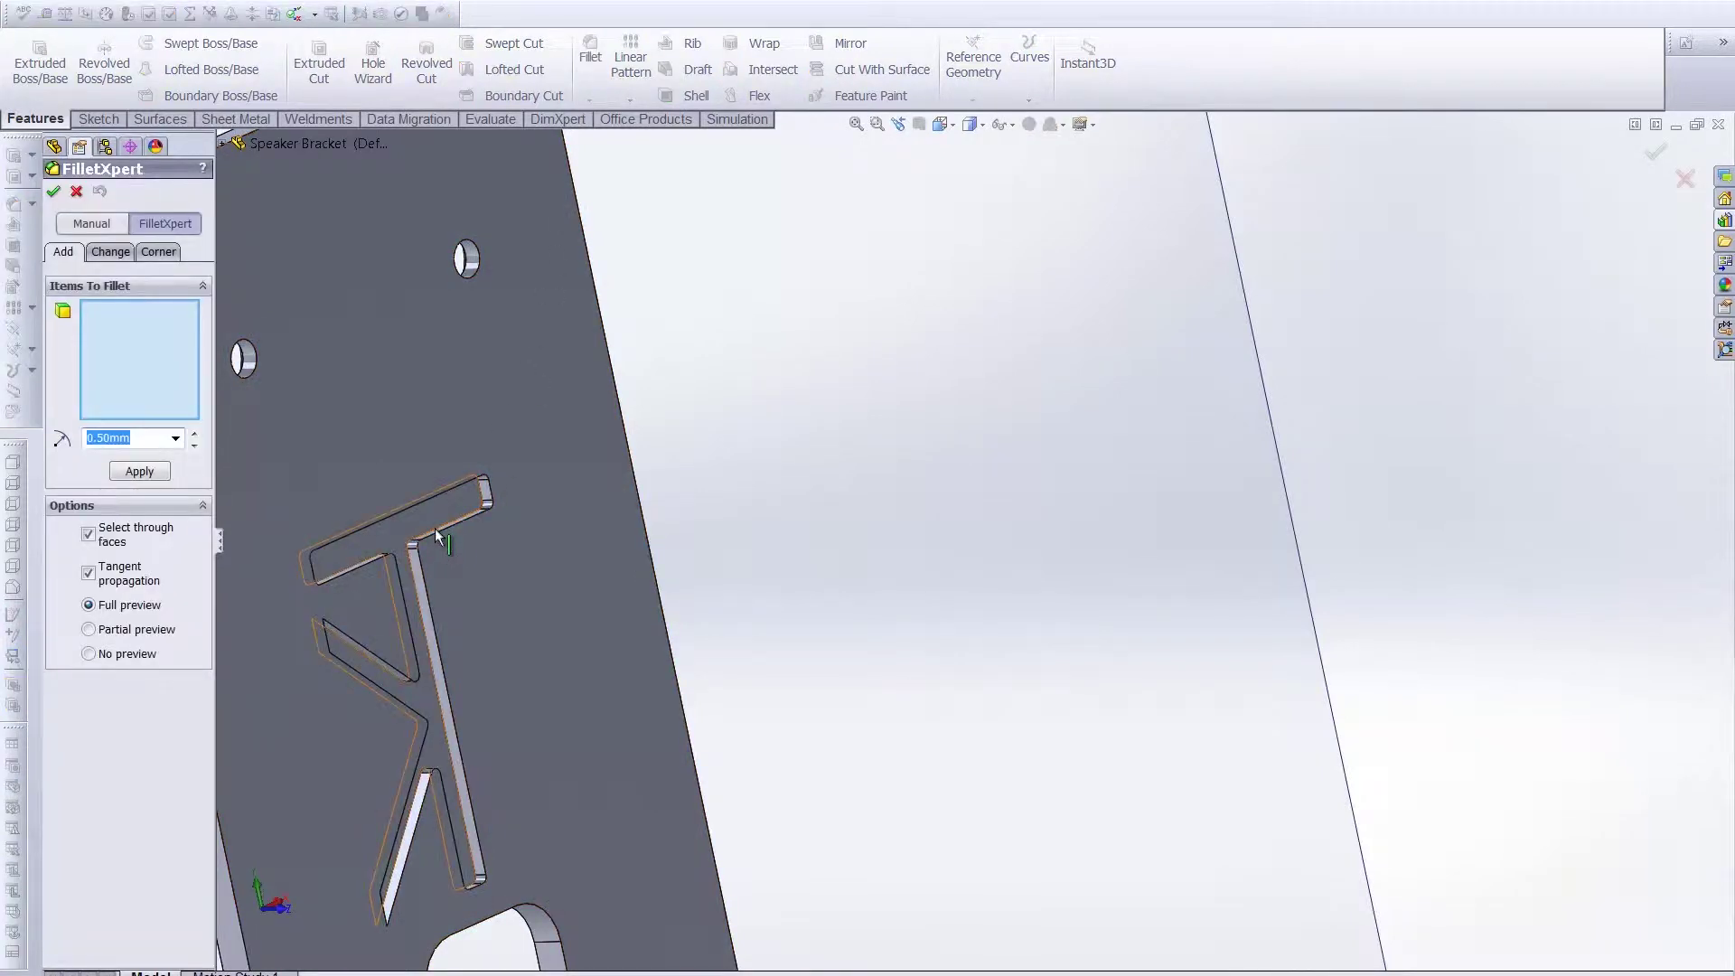
Fillet all 55 edges of the logo cut at 0.50 mm
left_click(435, 531)
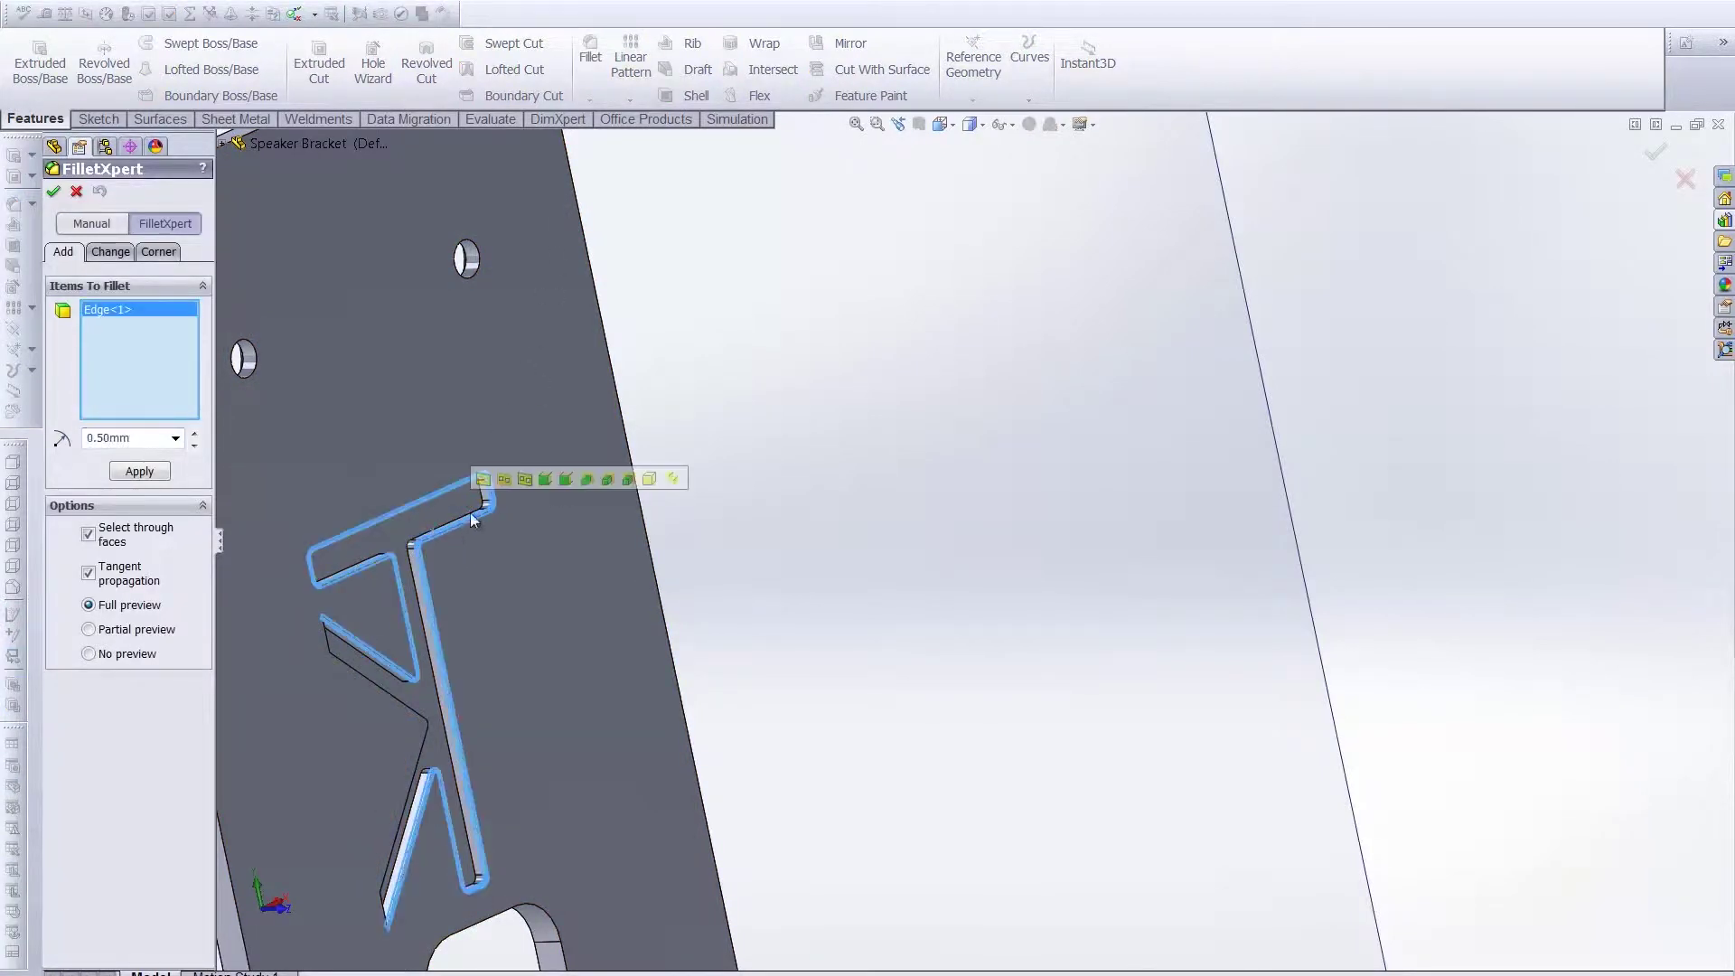
left_click(614, 479)
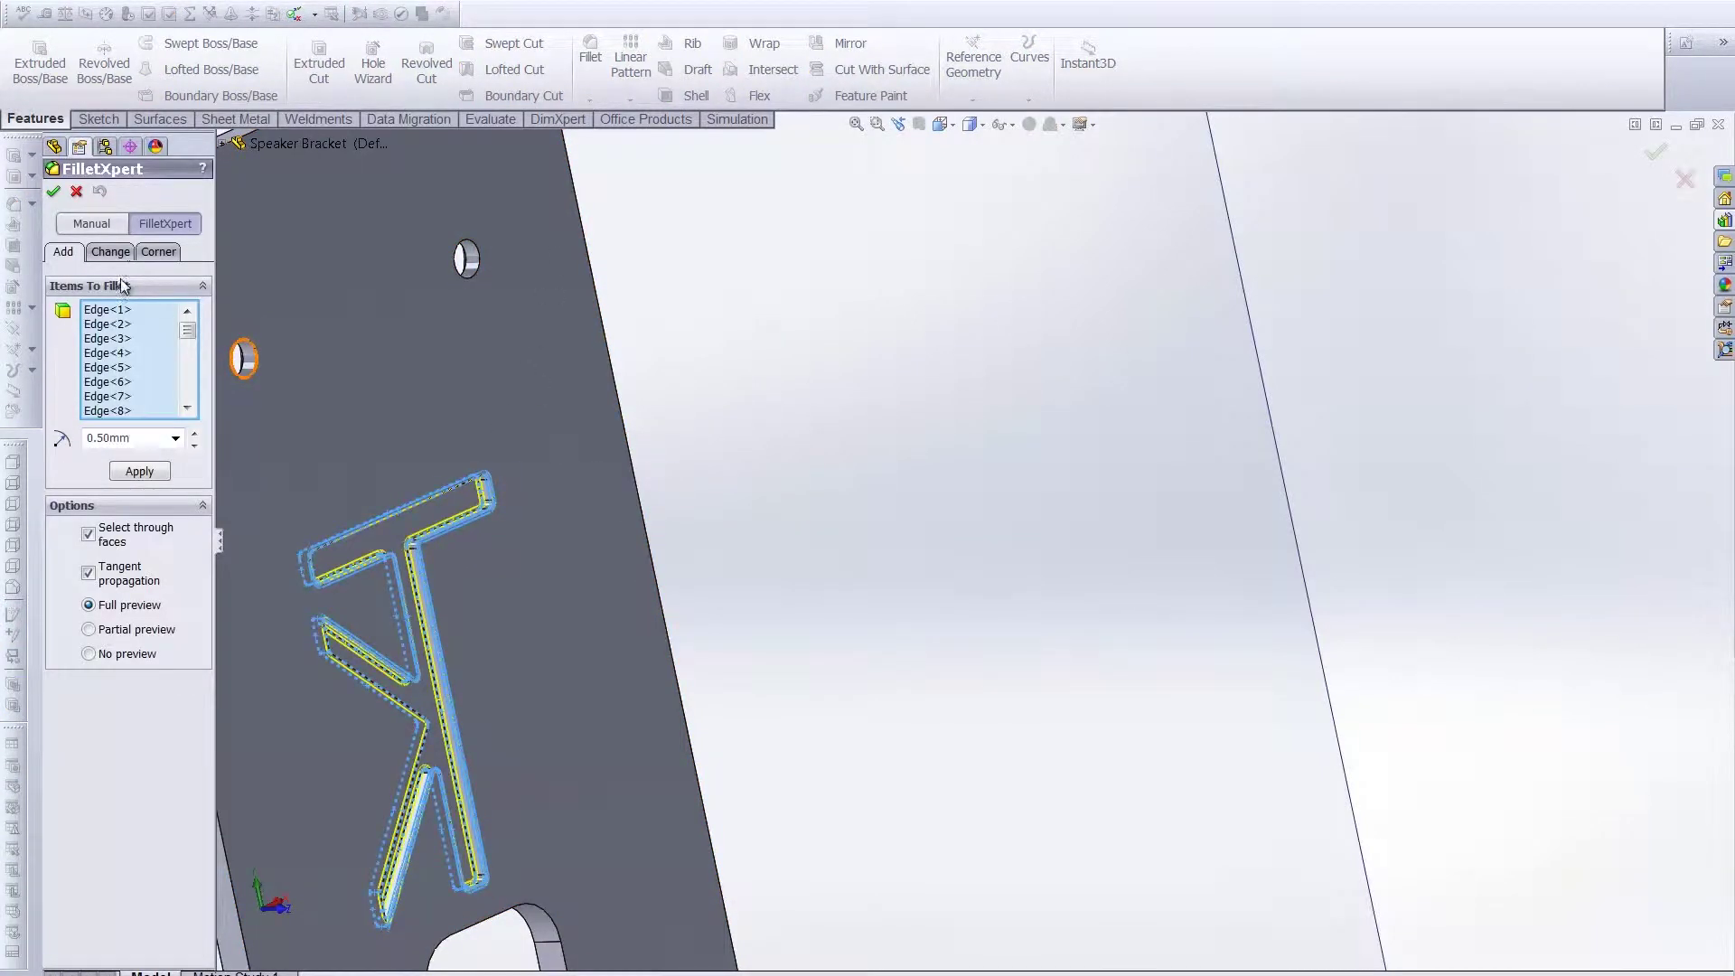
left_click(54, 192)
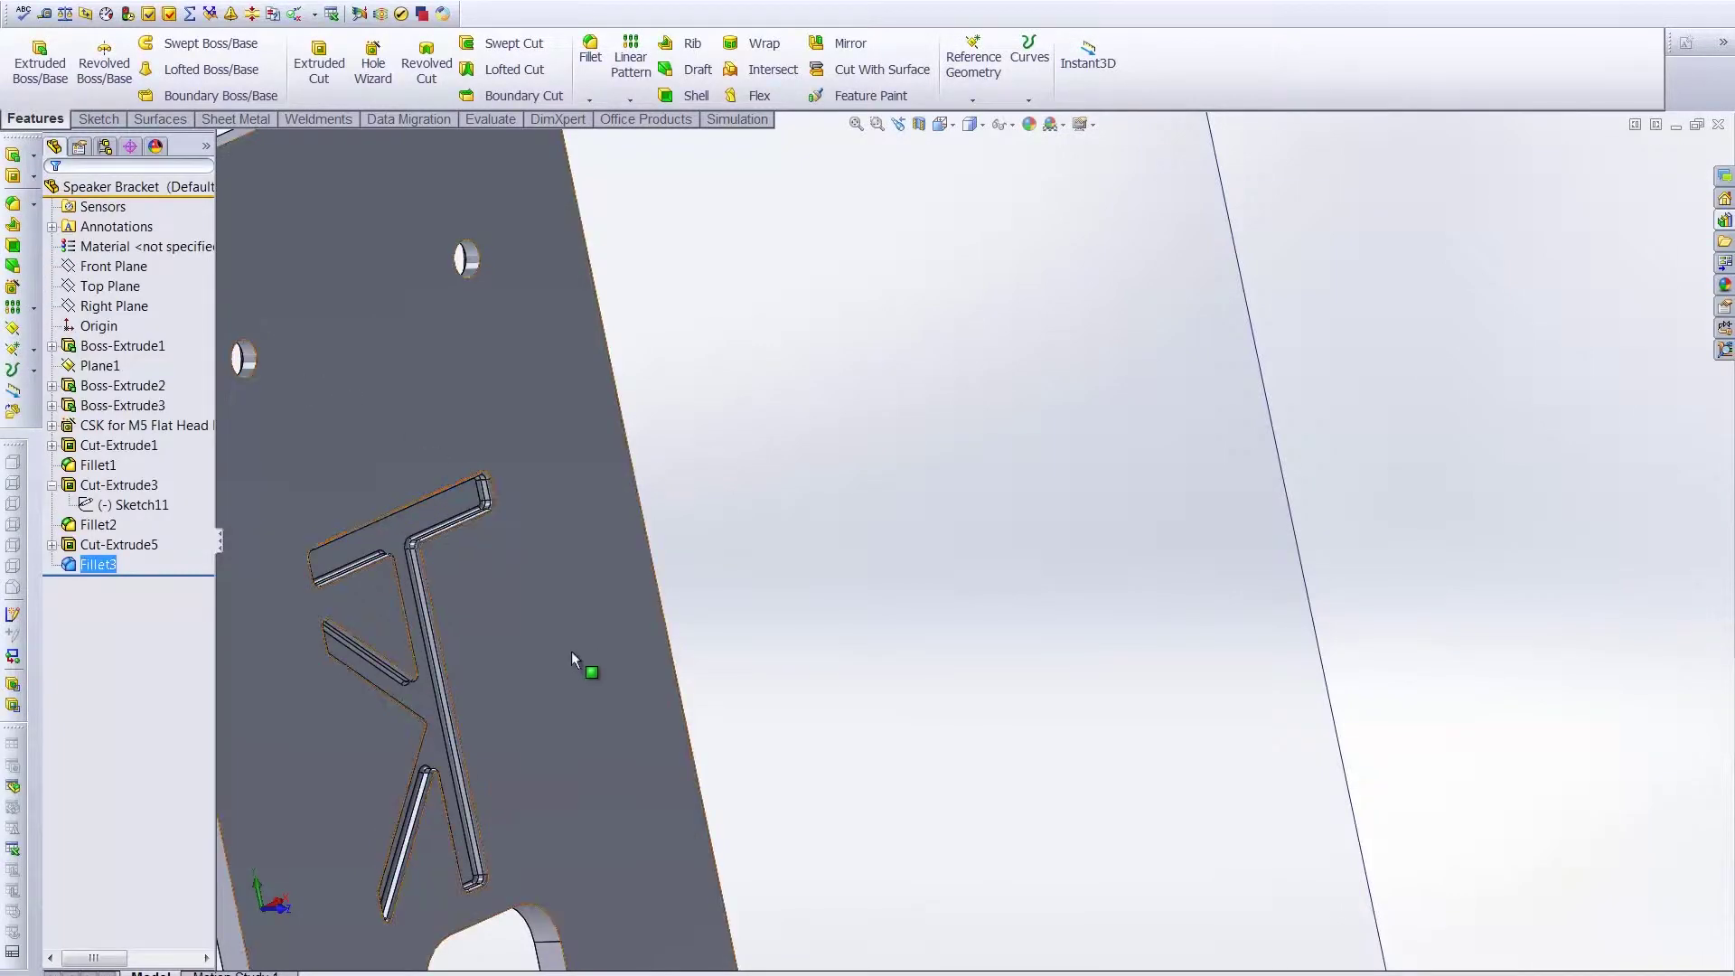
Orbit and zoom to view the whole bracket with its filleted logo
middle_click_drag(571, 651, 339, 591)
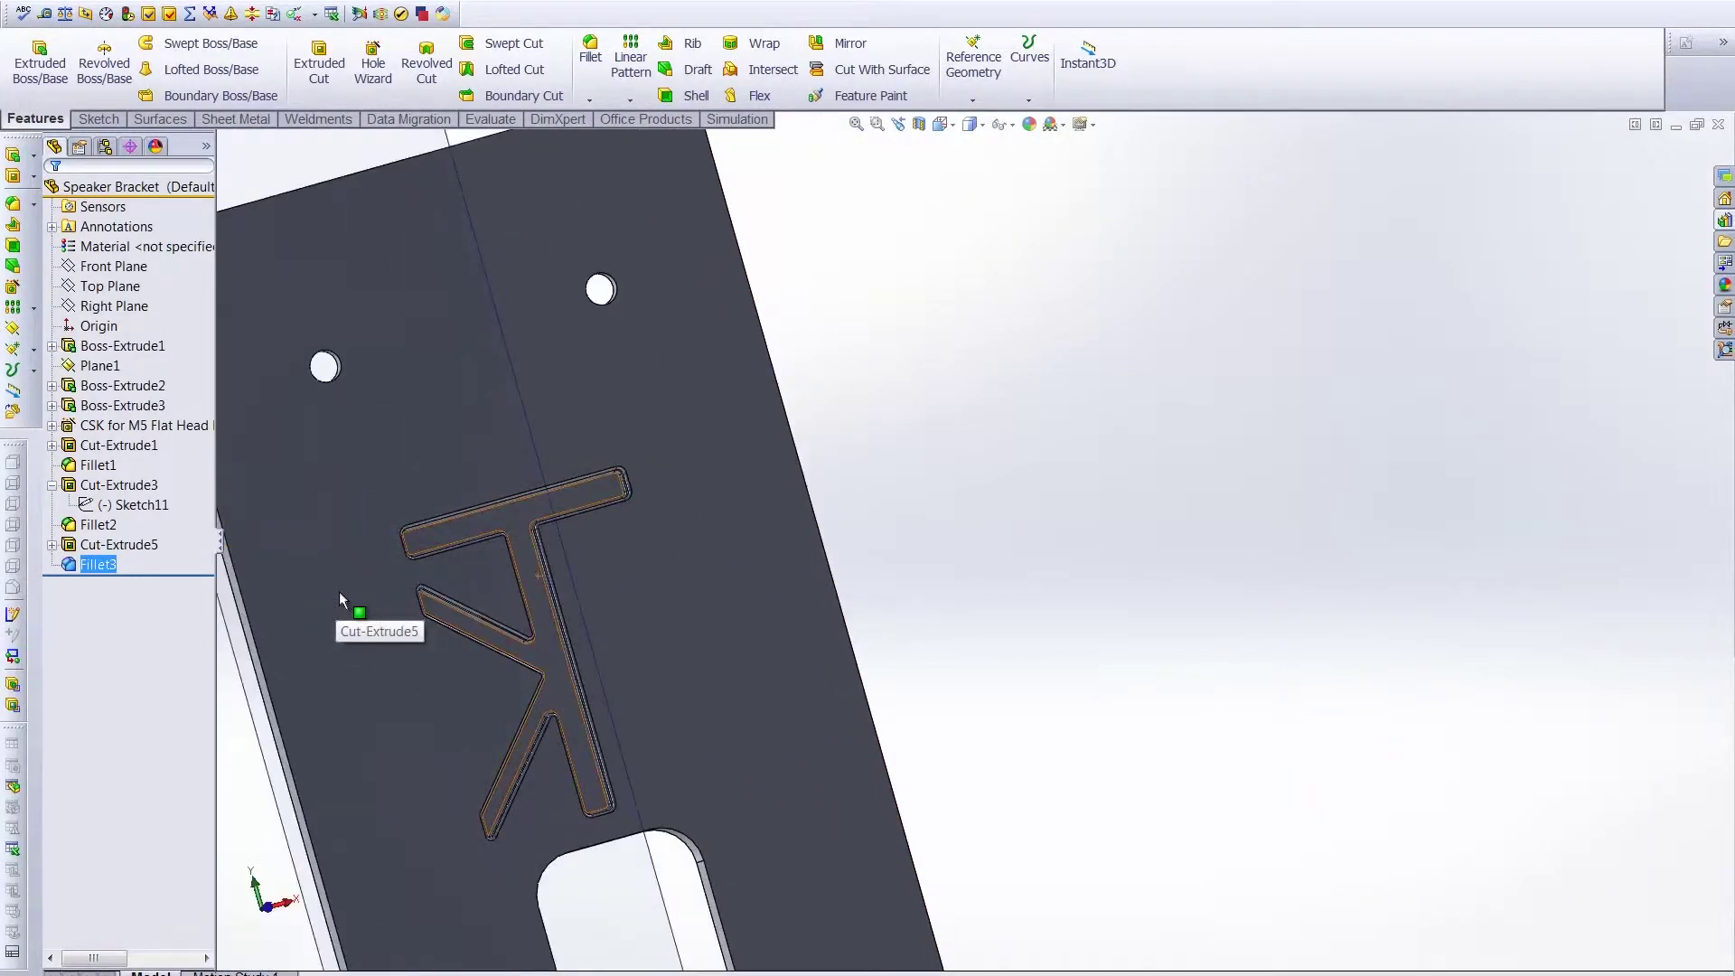
scroll(339, 591, "down", 3)
scroll(728, 592, "up", 3)
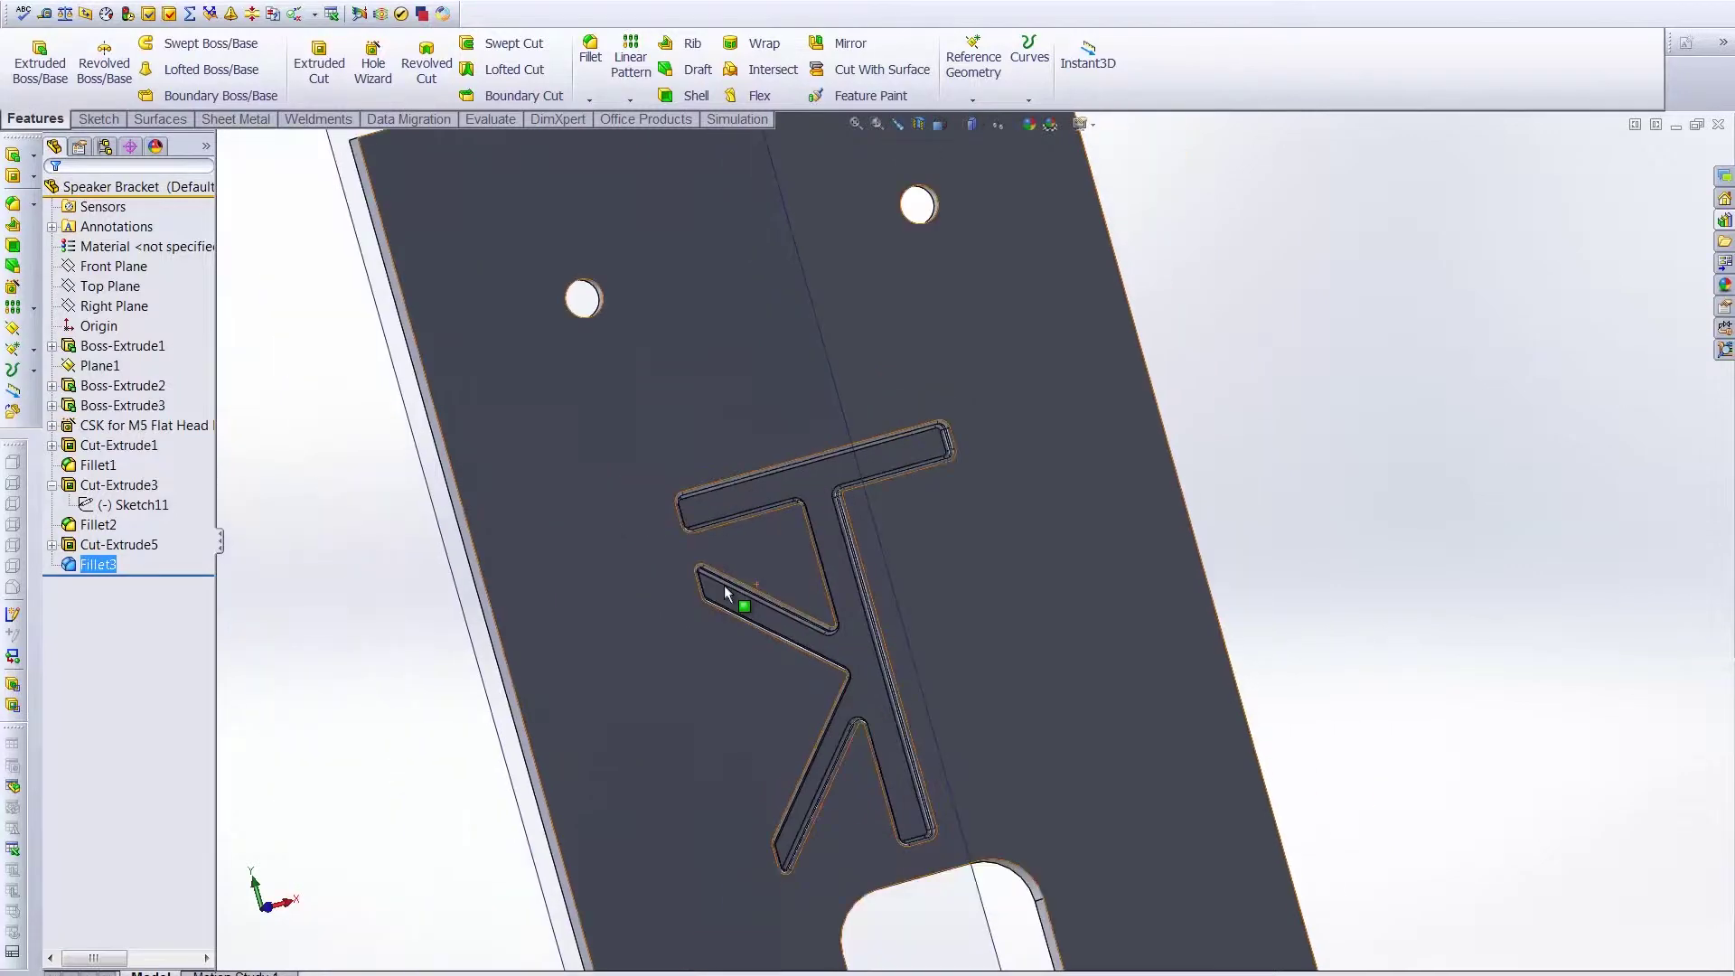
middle_click_drag(1143, 581, 830, 711)
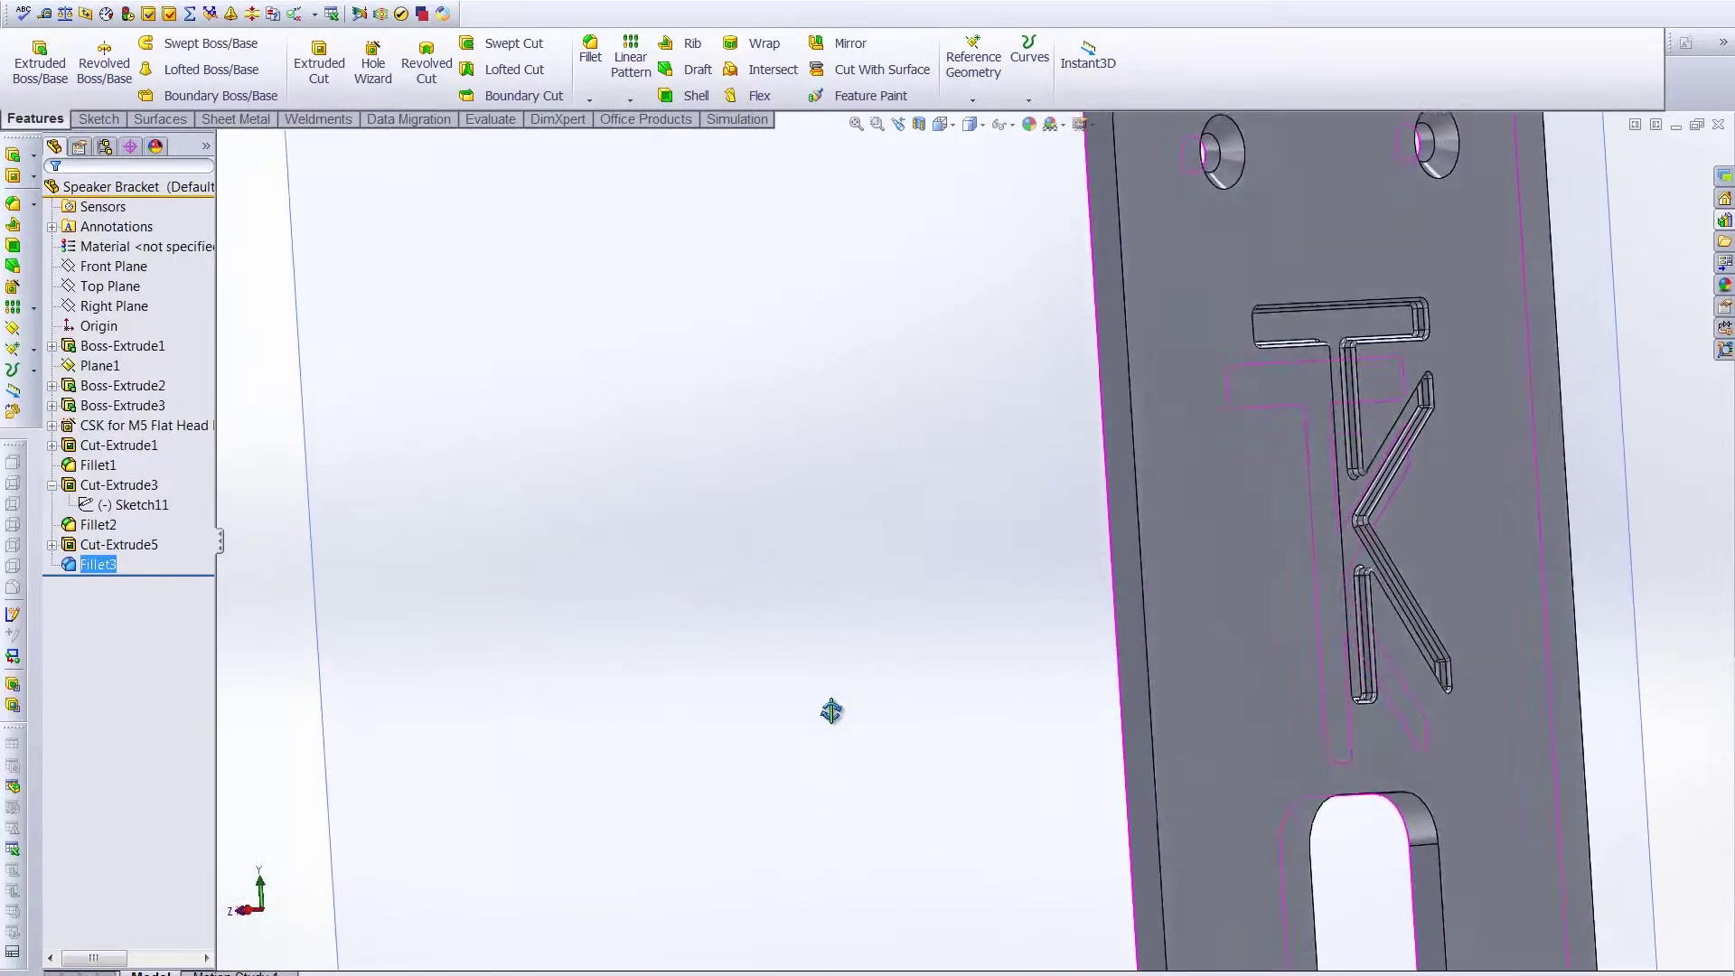
scroll(741, 654, "up", 5)
mouse_move(743, 656)
middle_mouse_down()
mouse_move(972, 667)
mouse_move(333, 518)
middle_mouse_up()
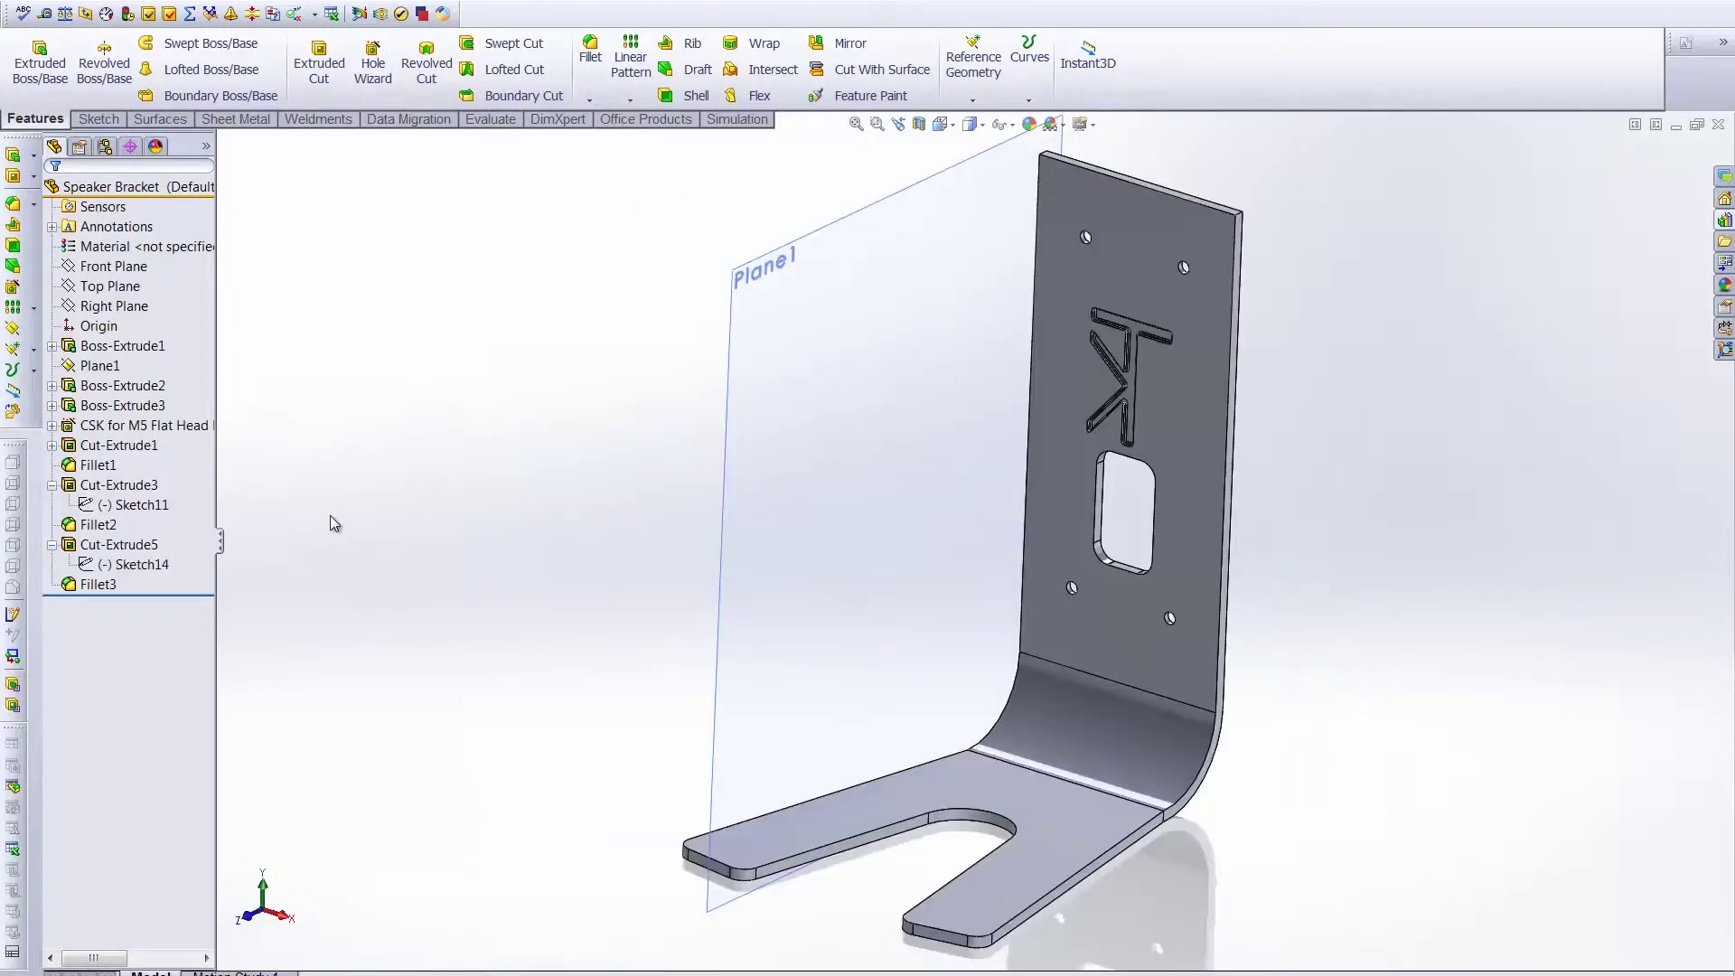
Derive Sketch14 onto the bracket's bottom face and slide the copy along the foot
left_click(127, 564)
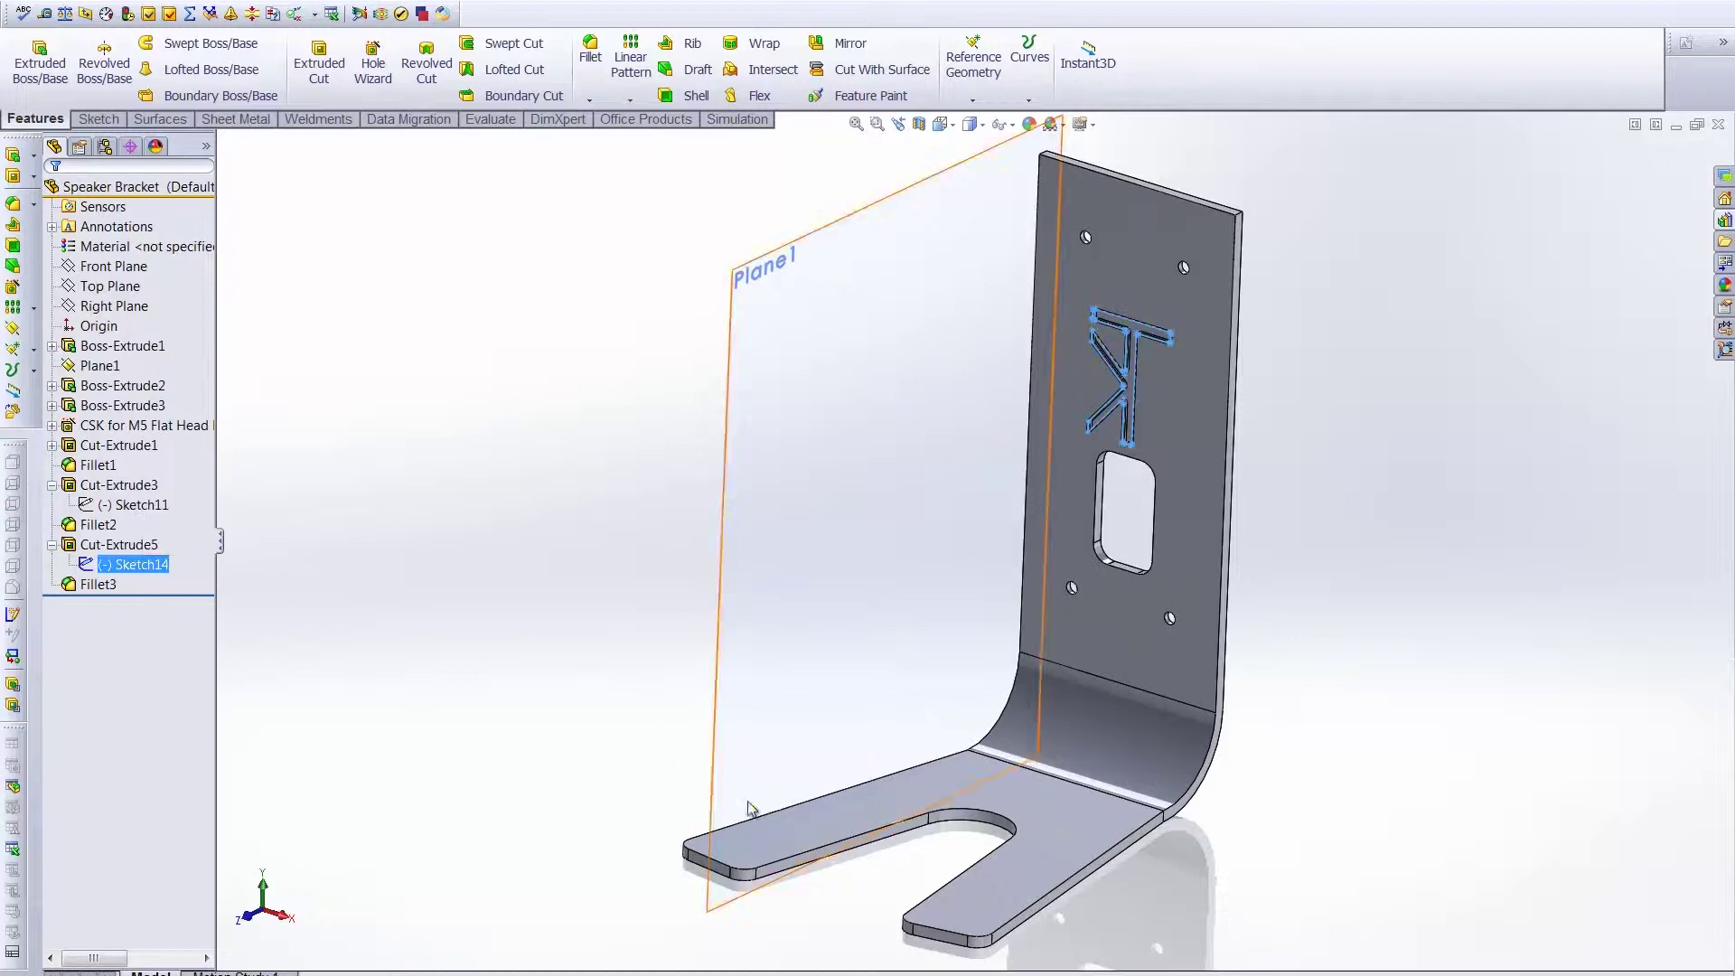
left_click(822, 836)
left_click(257, 7)
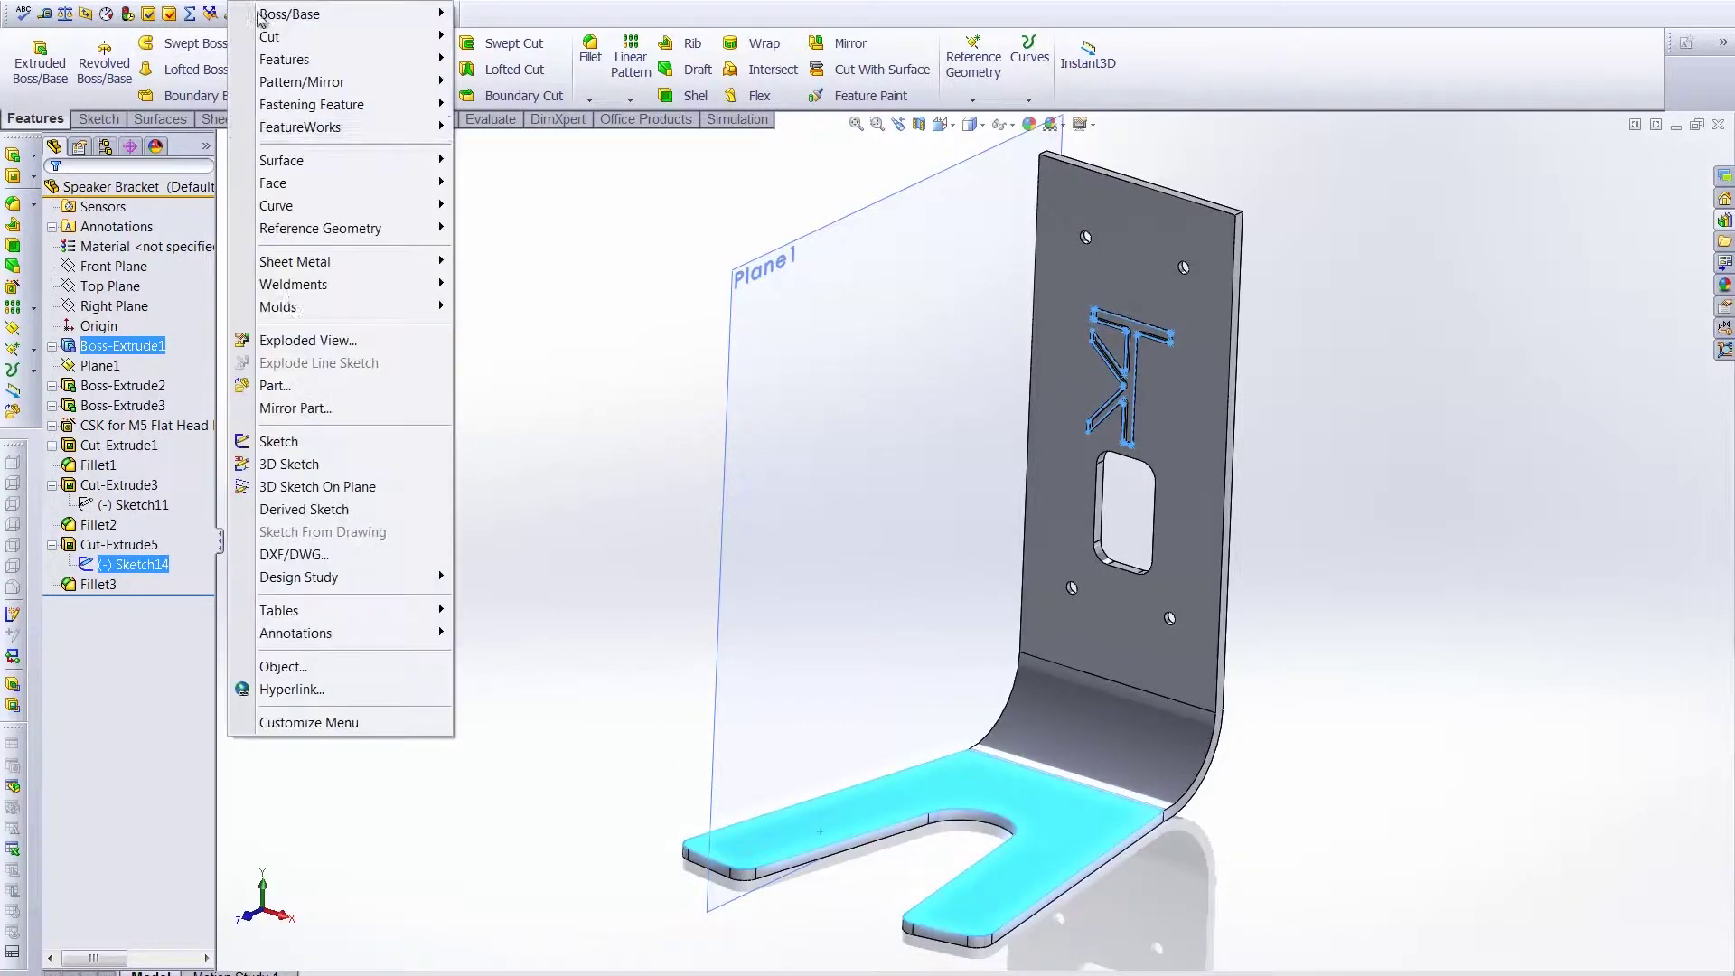
left_click(303, 509)
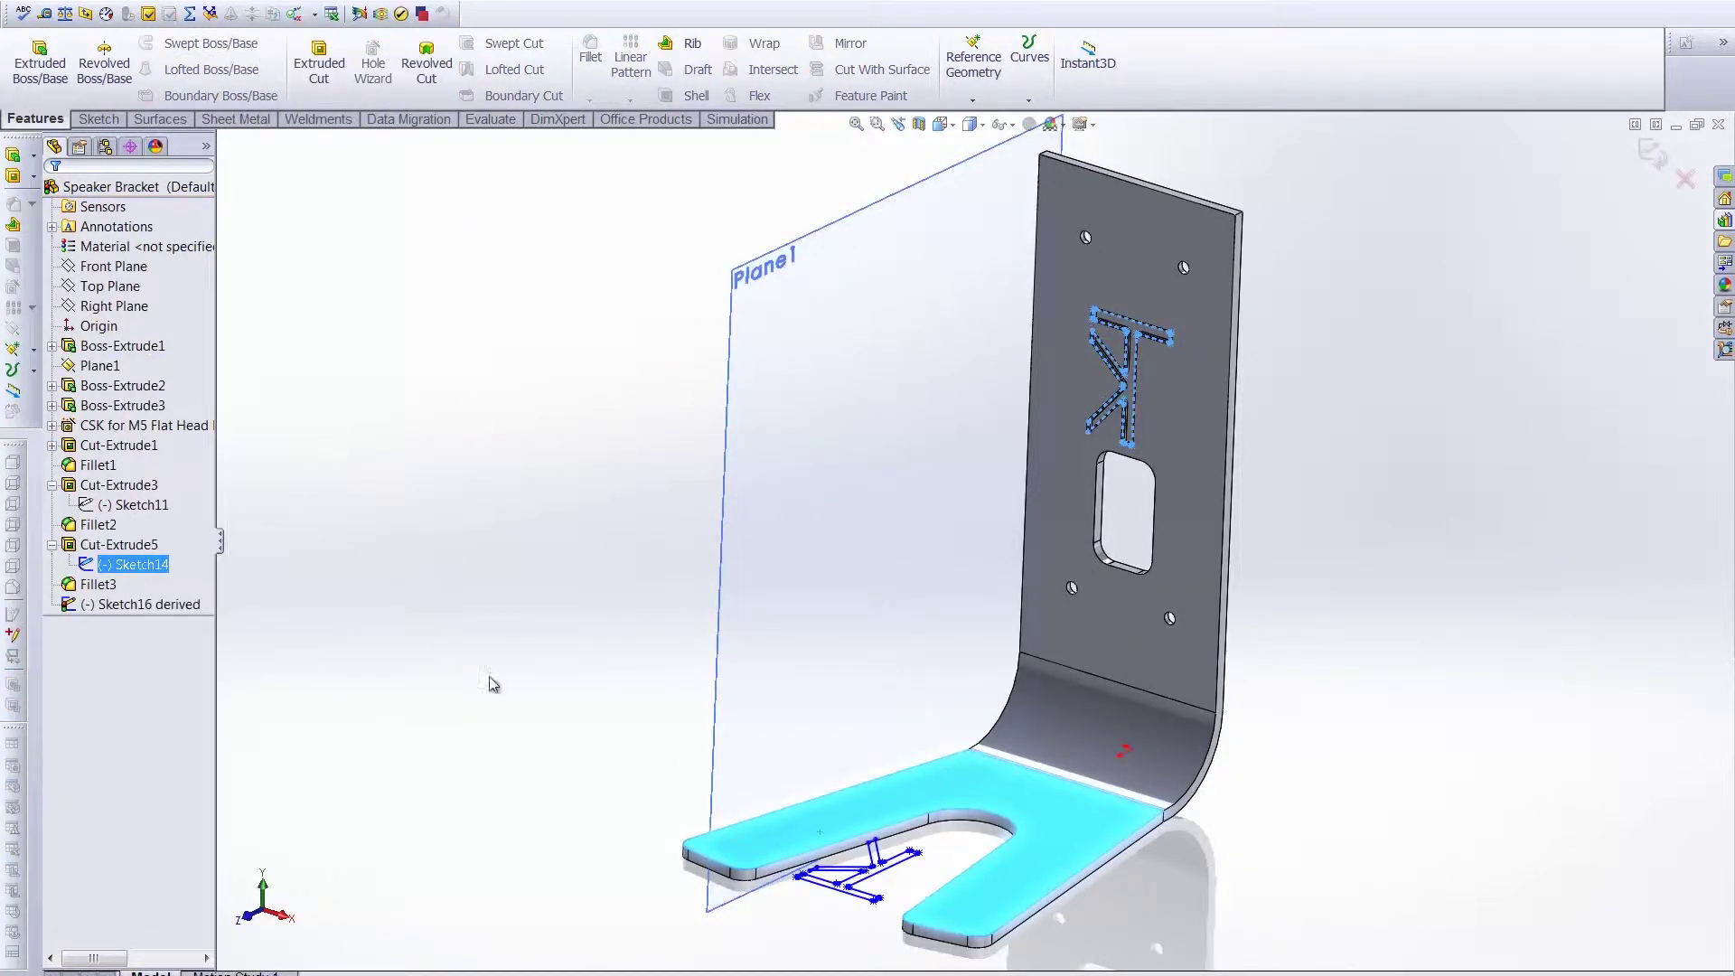
left_click_drag(895, 854, 788, 826)
left_click(775, 835)
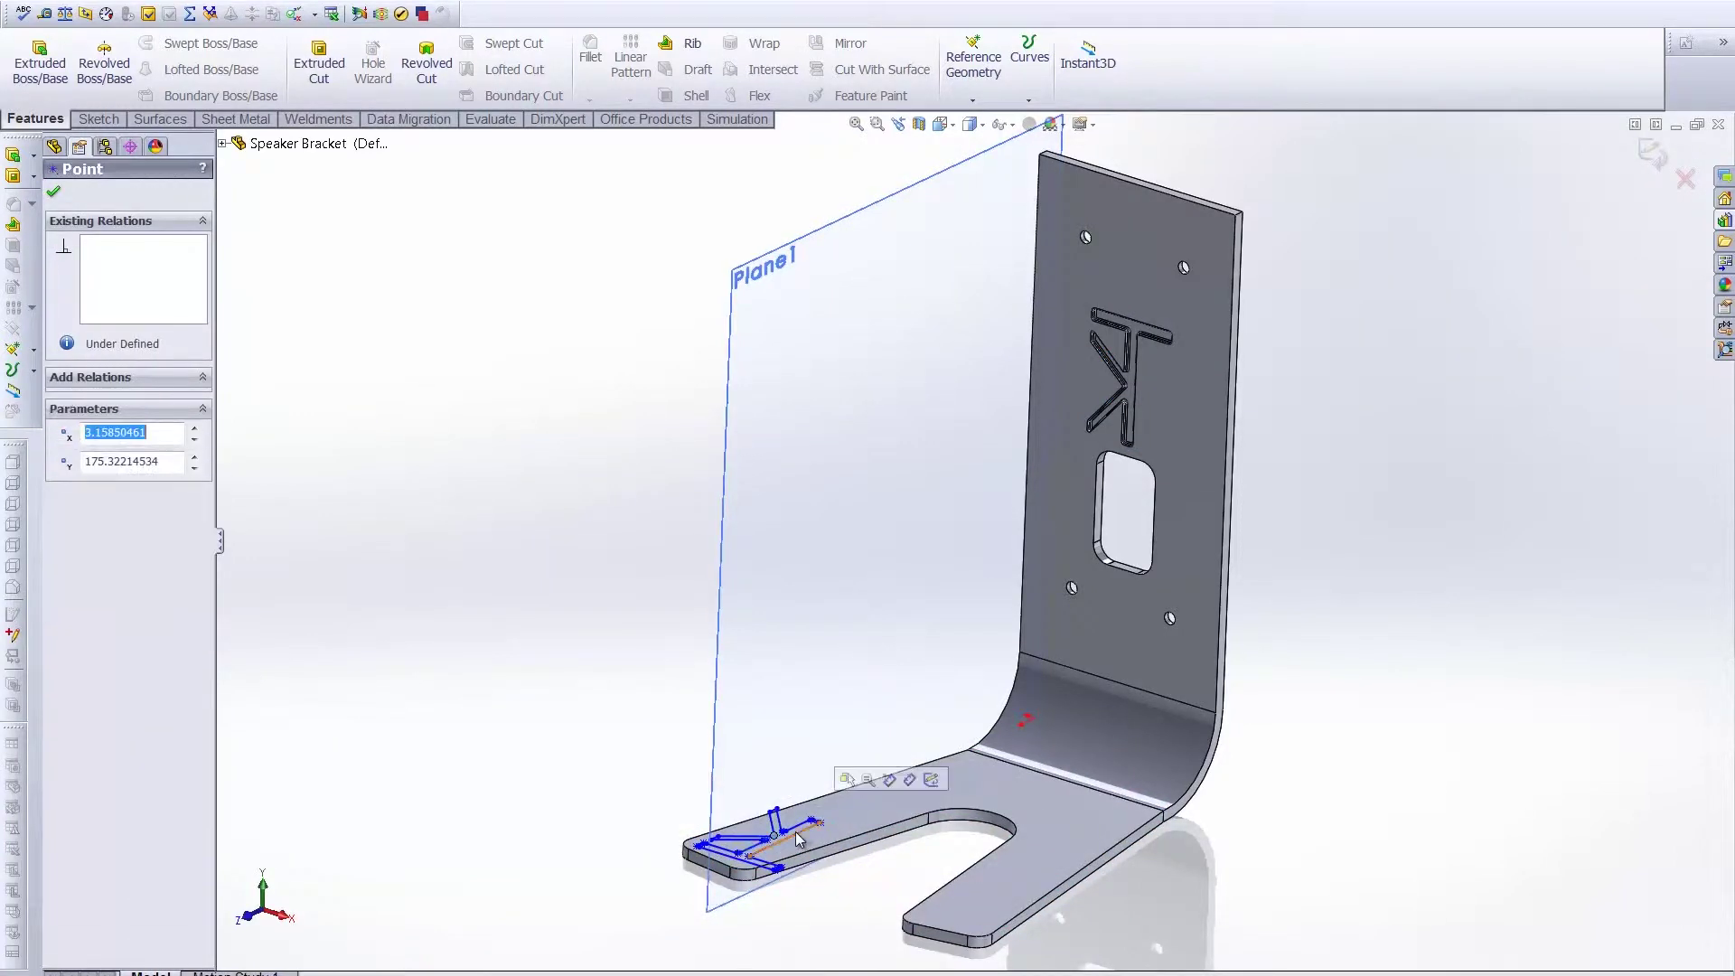
left_click(53, 193)
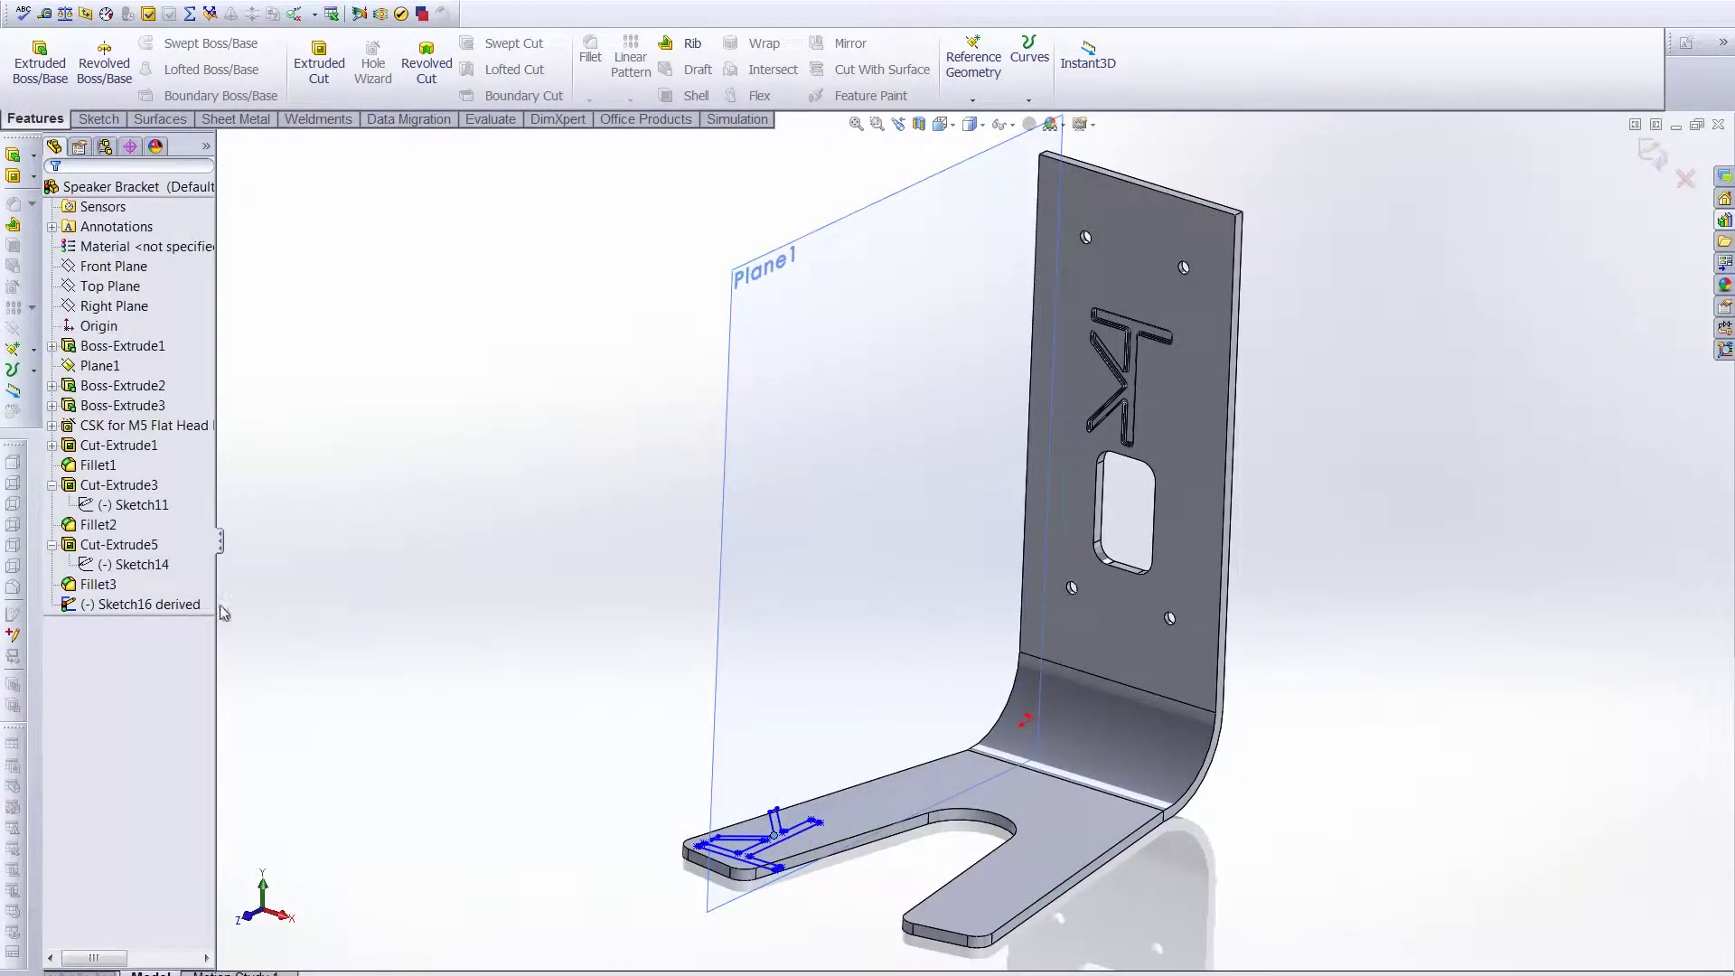
left_click(141, 605)
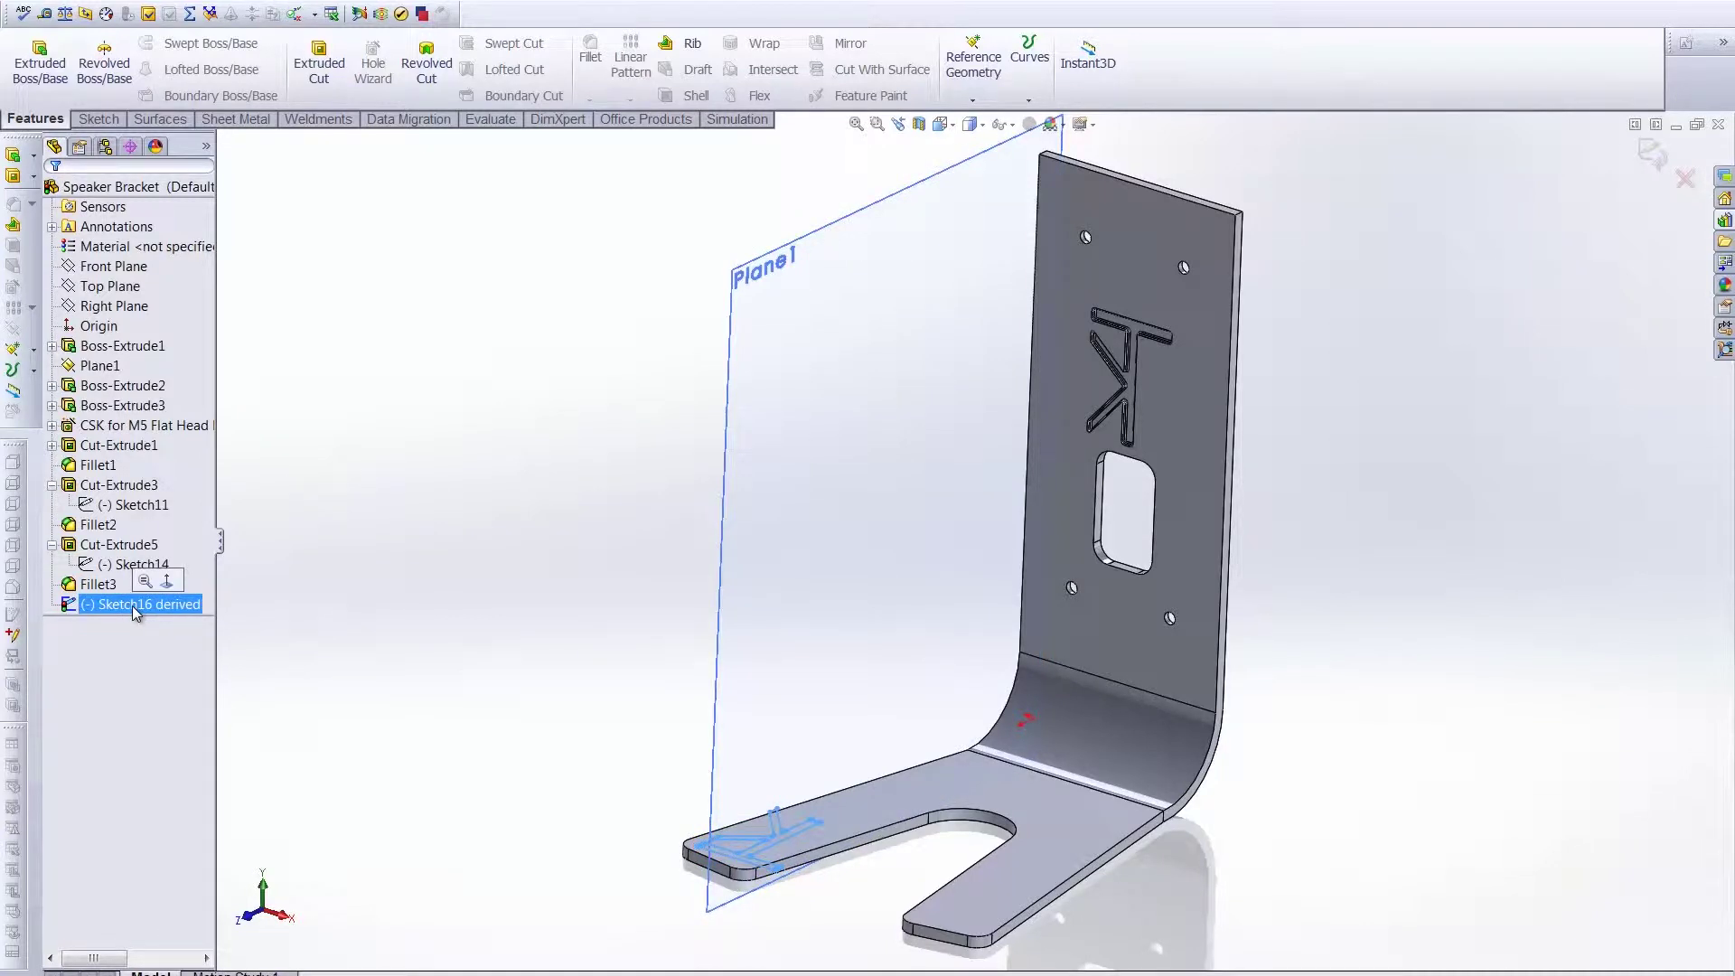
Exit Sketch16 derived and reselect it with the foot face for another derived sketch
left_click(1646, 154)
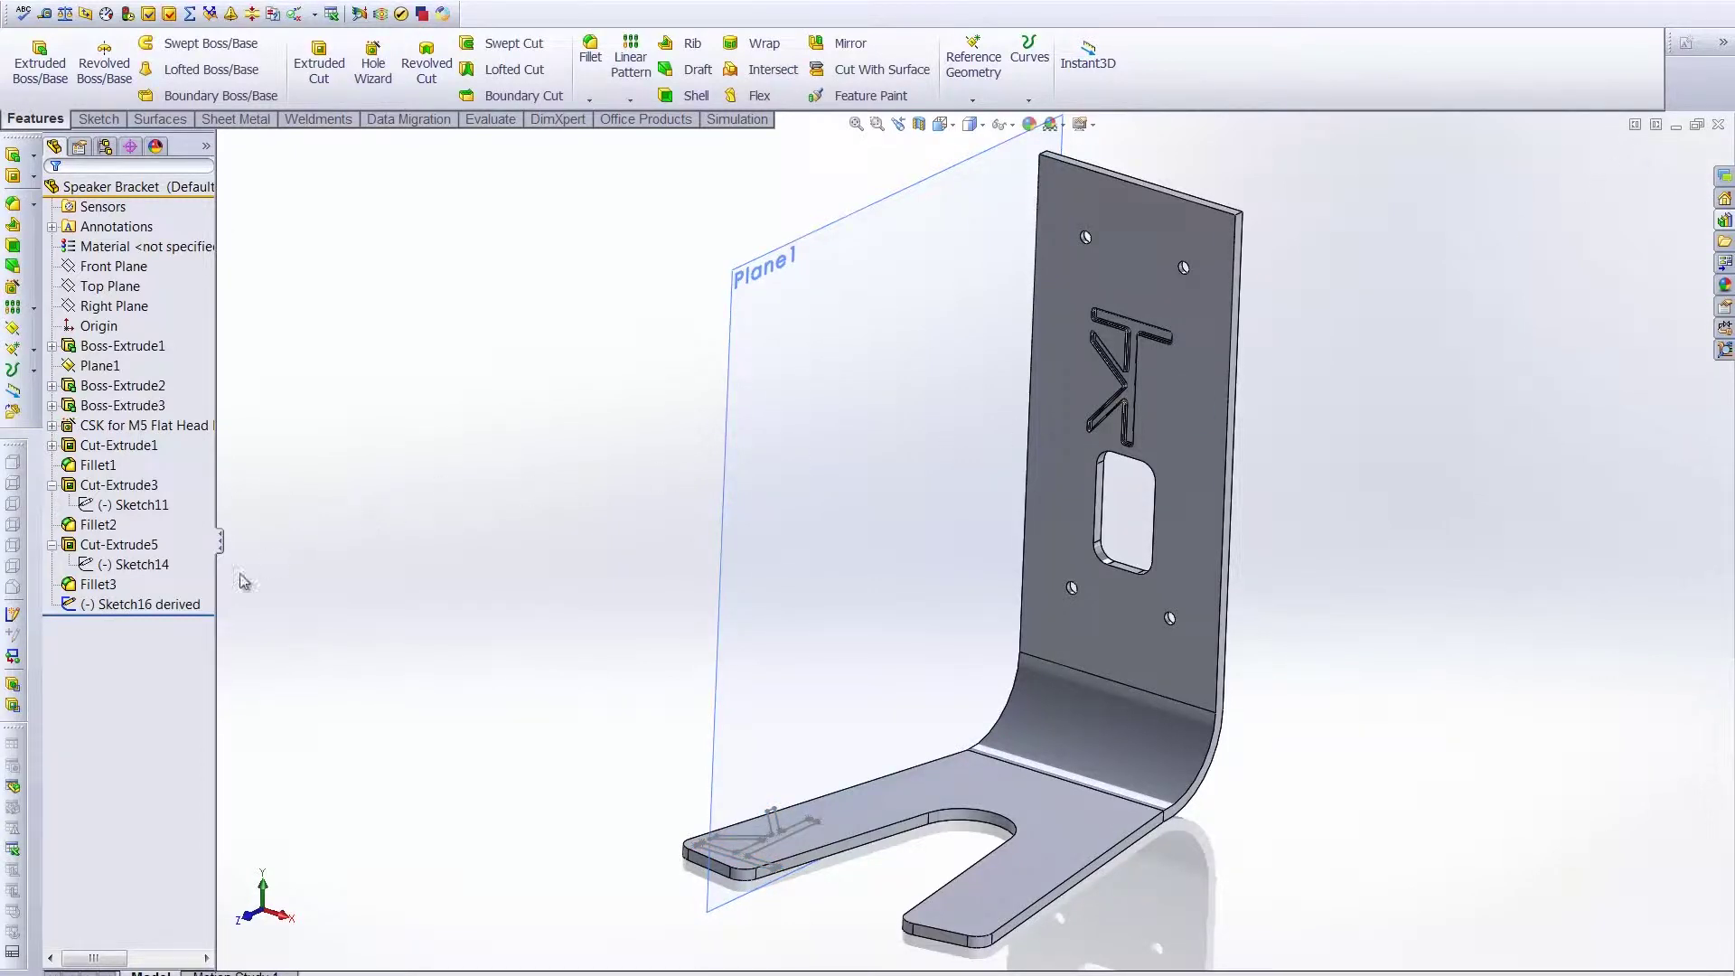
left_click(1025, 895)
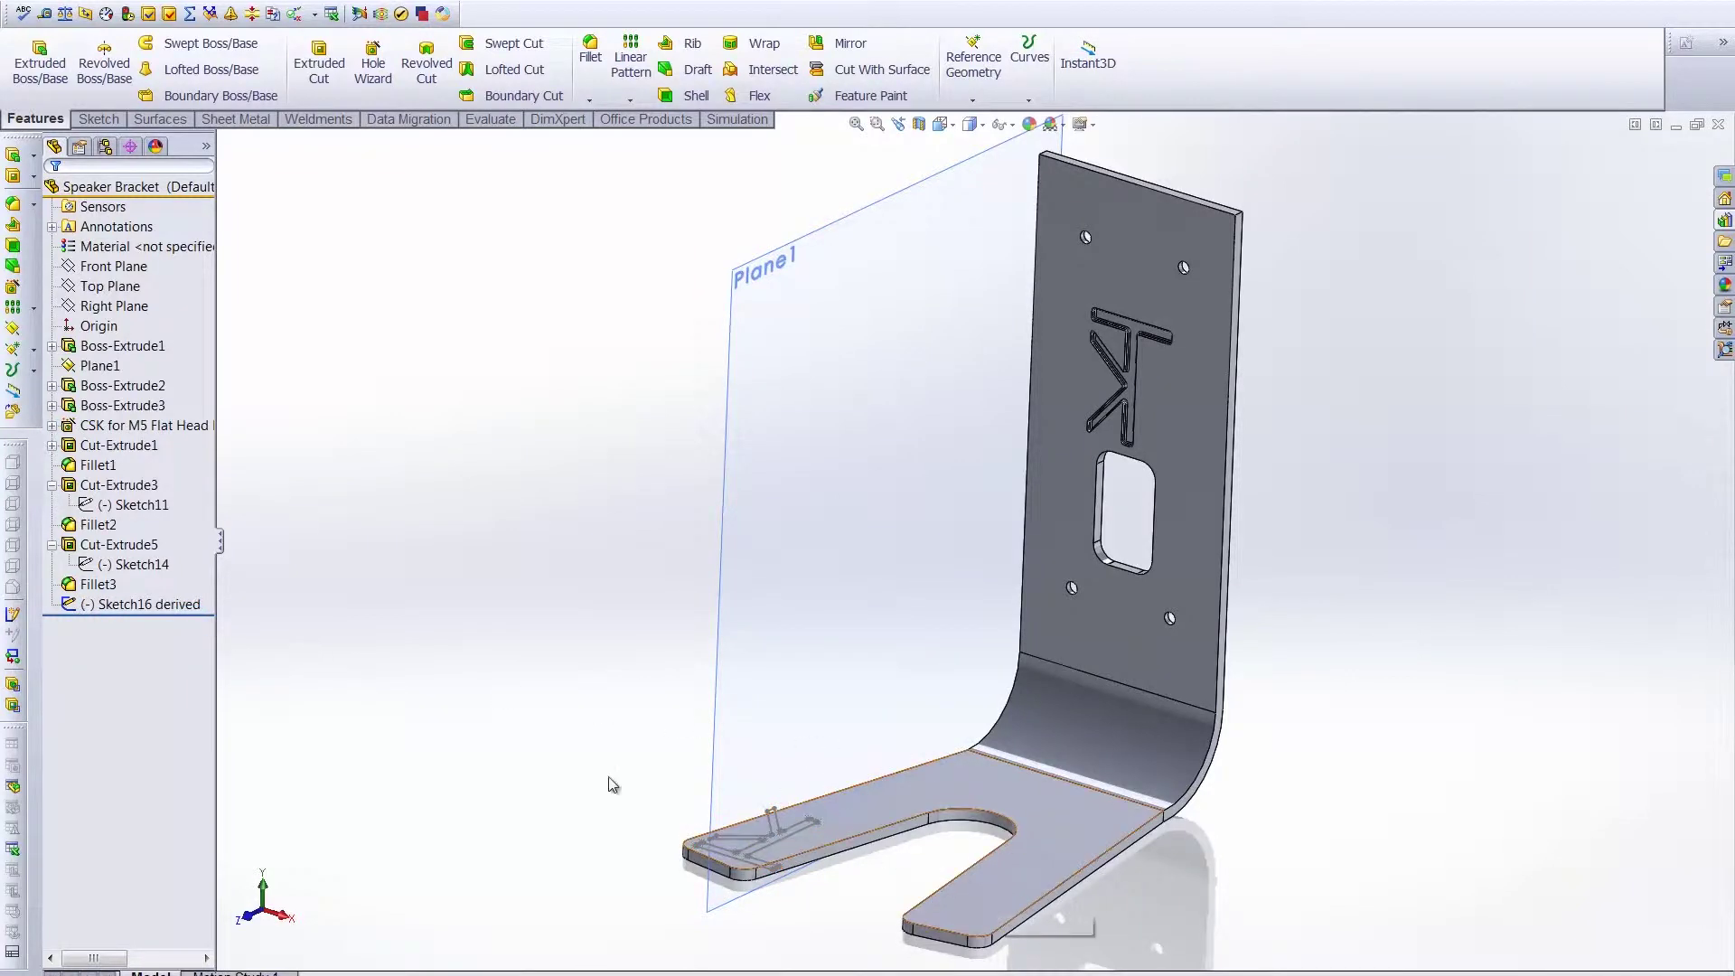
left_click(178, 607)
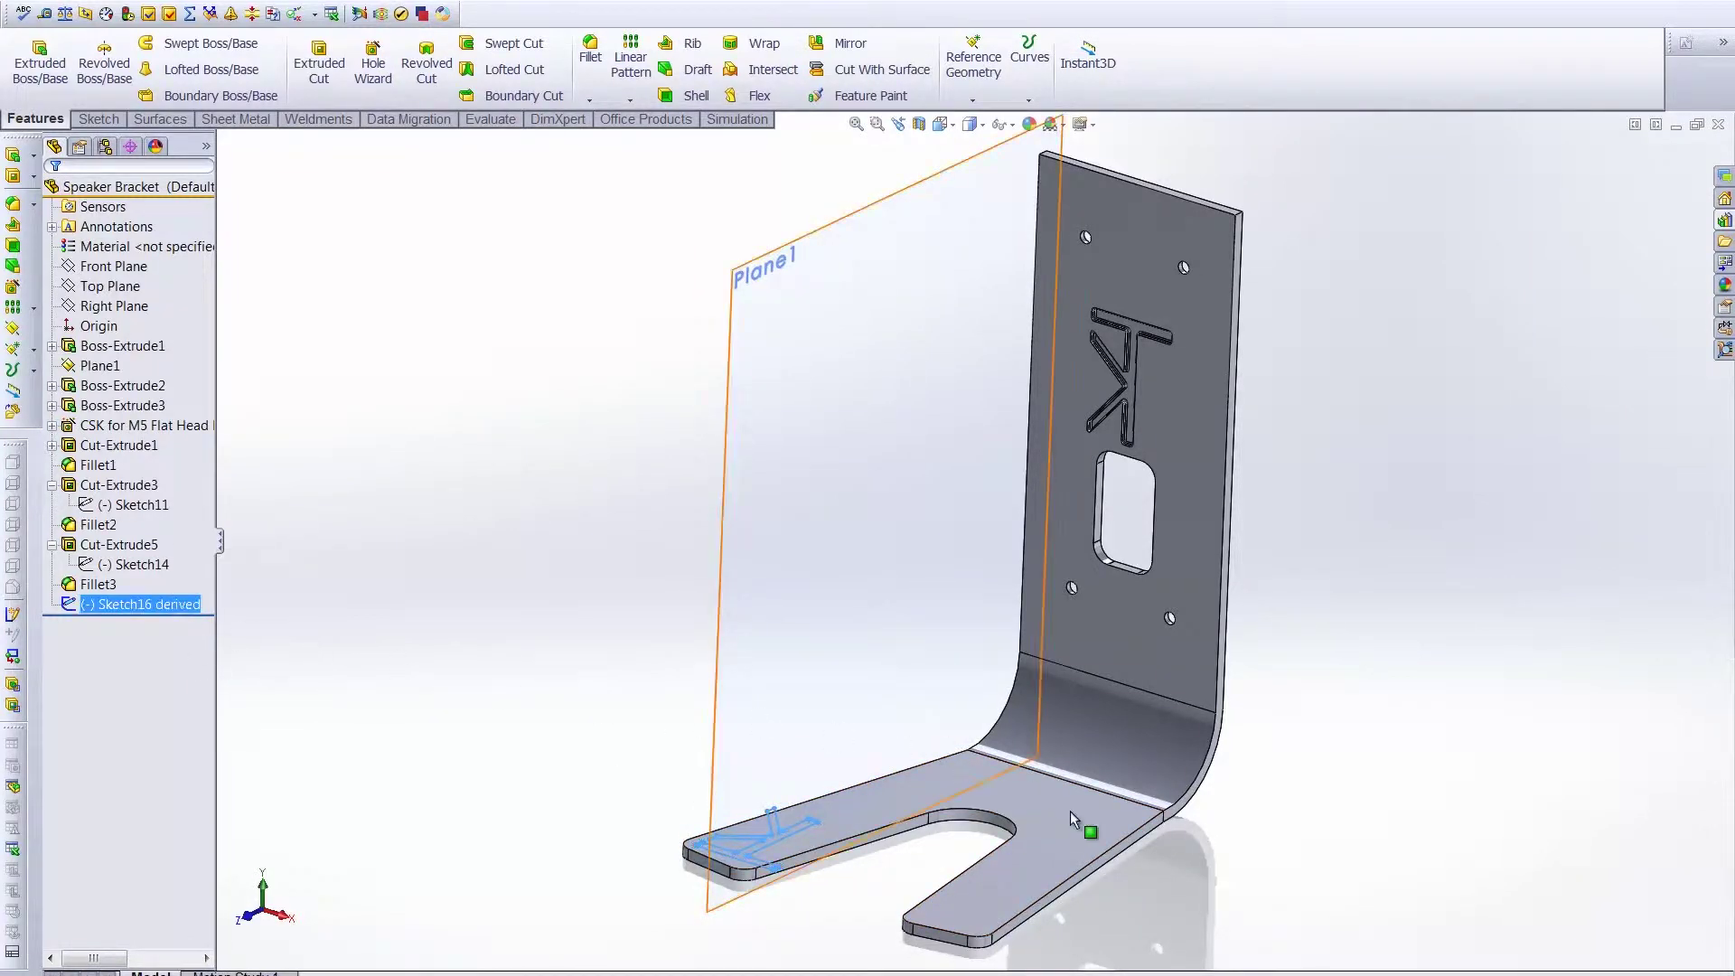
left_click(1039, 863, "ctrl")
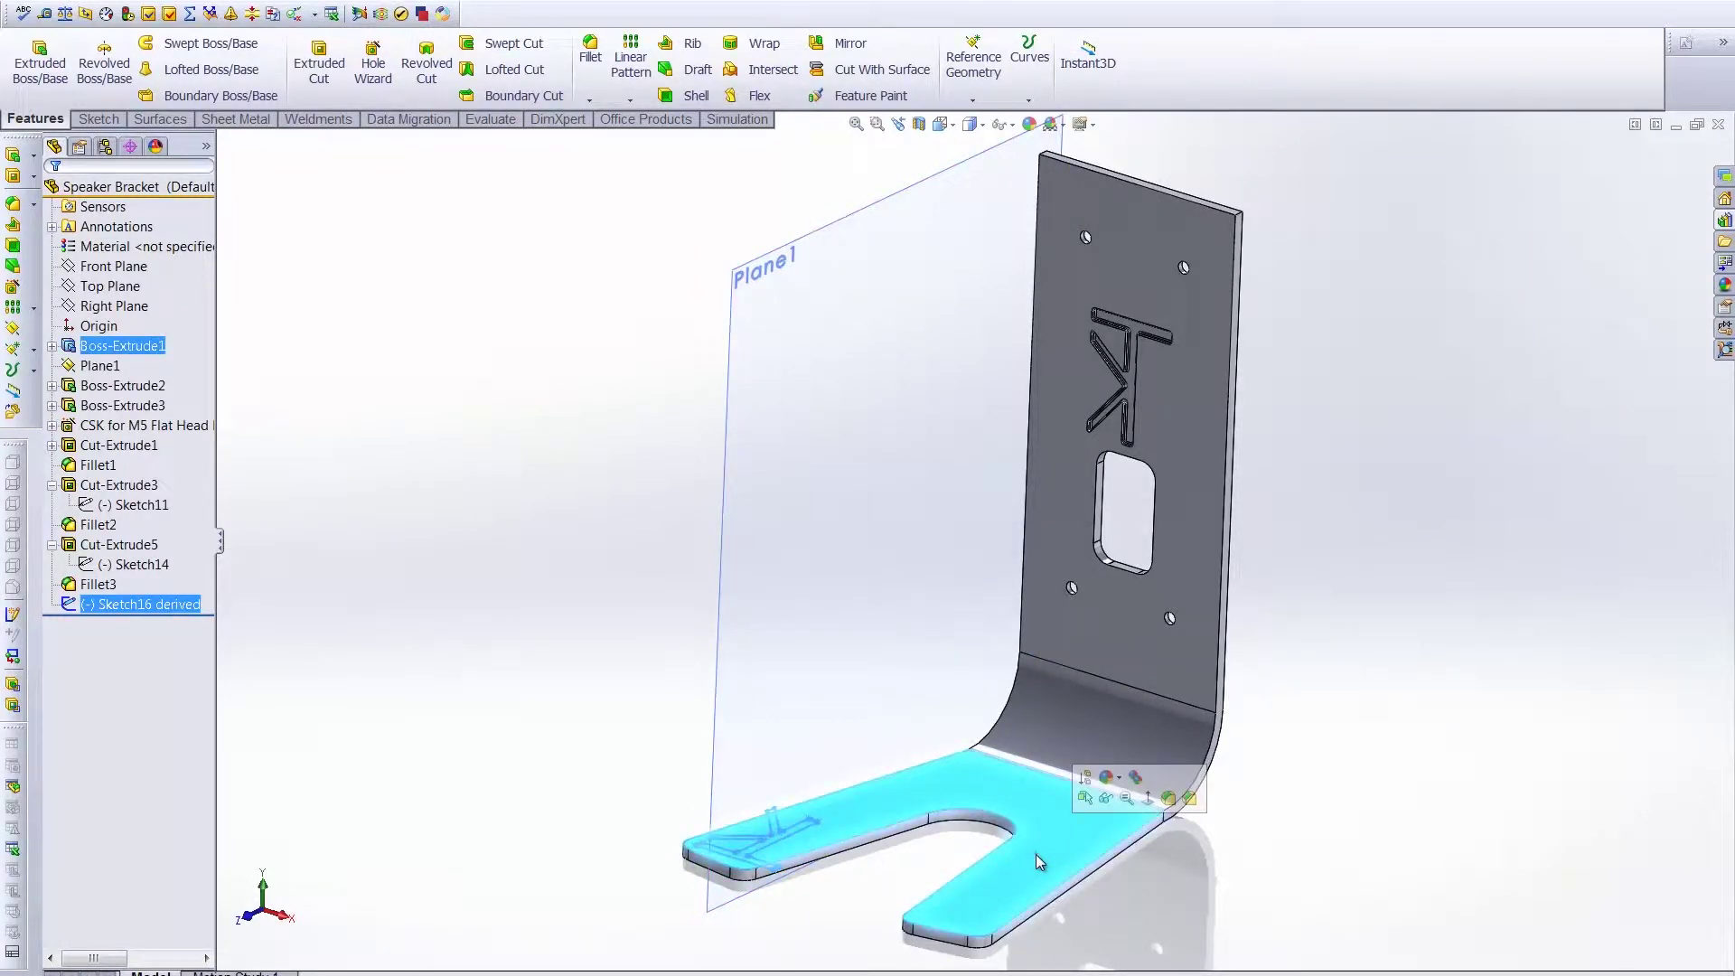
left_click(247, 13)
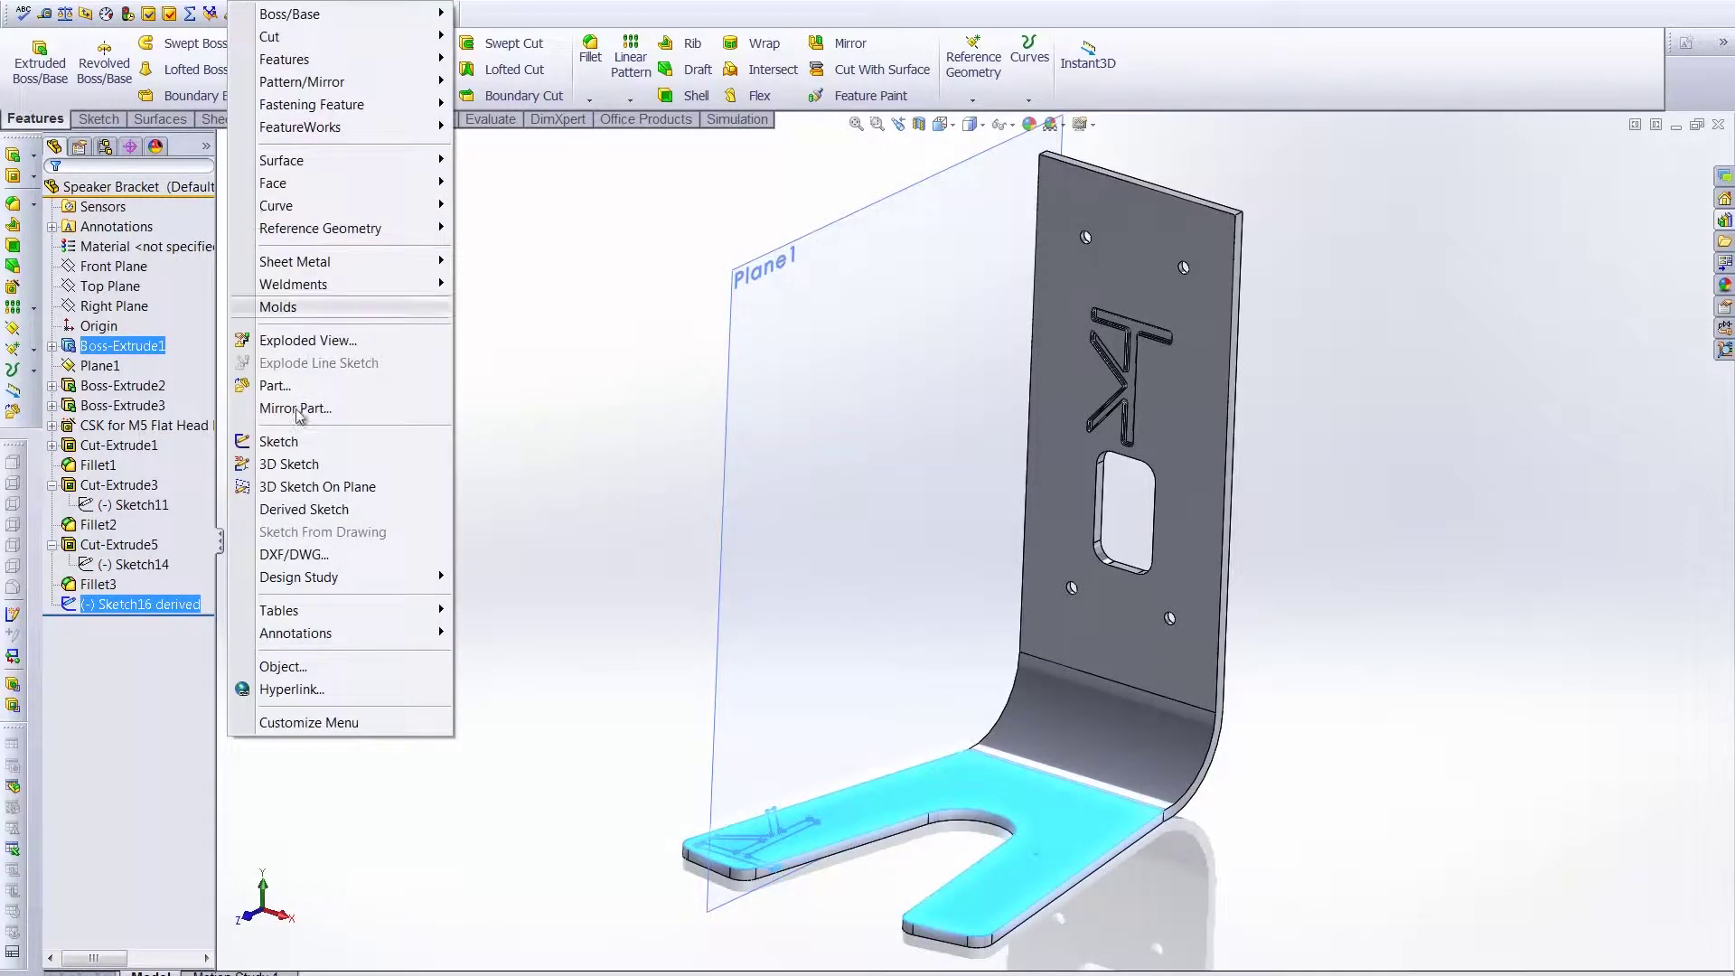
left_click(287, 509)
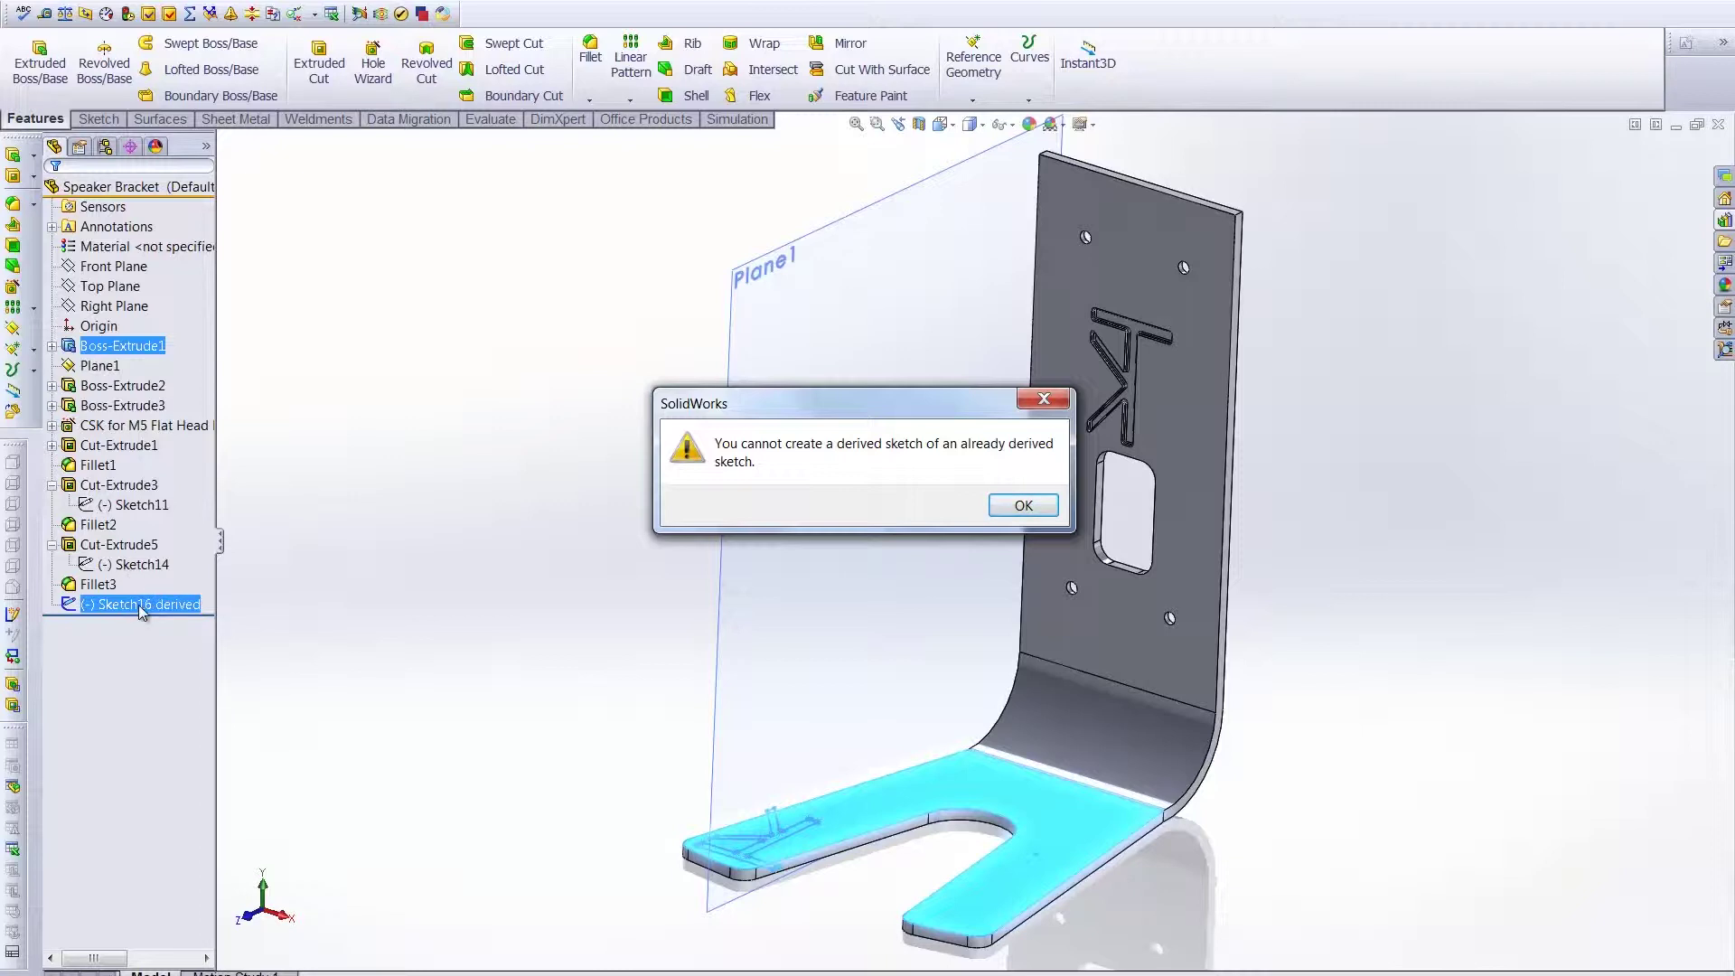
left_click(1030, 508)
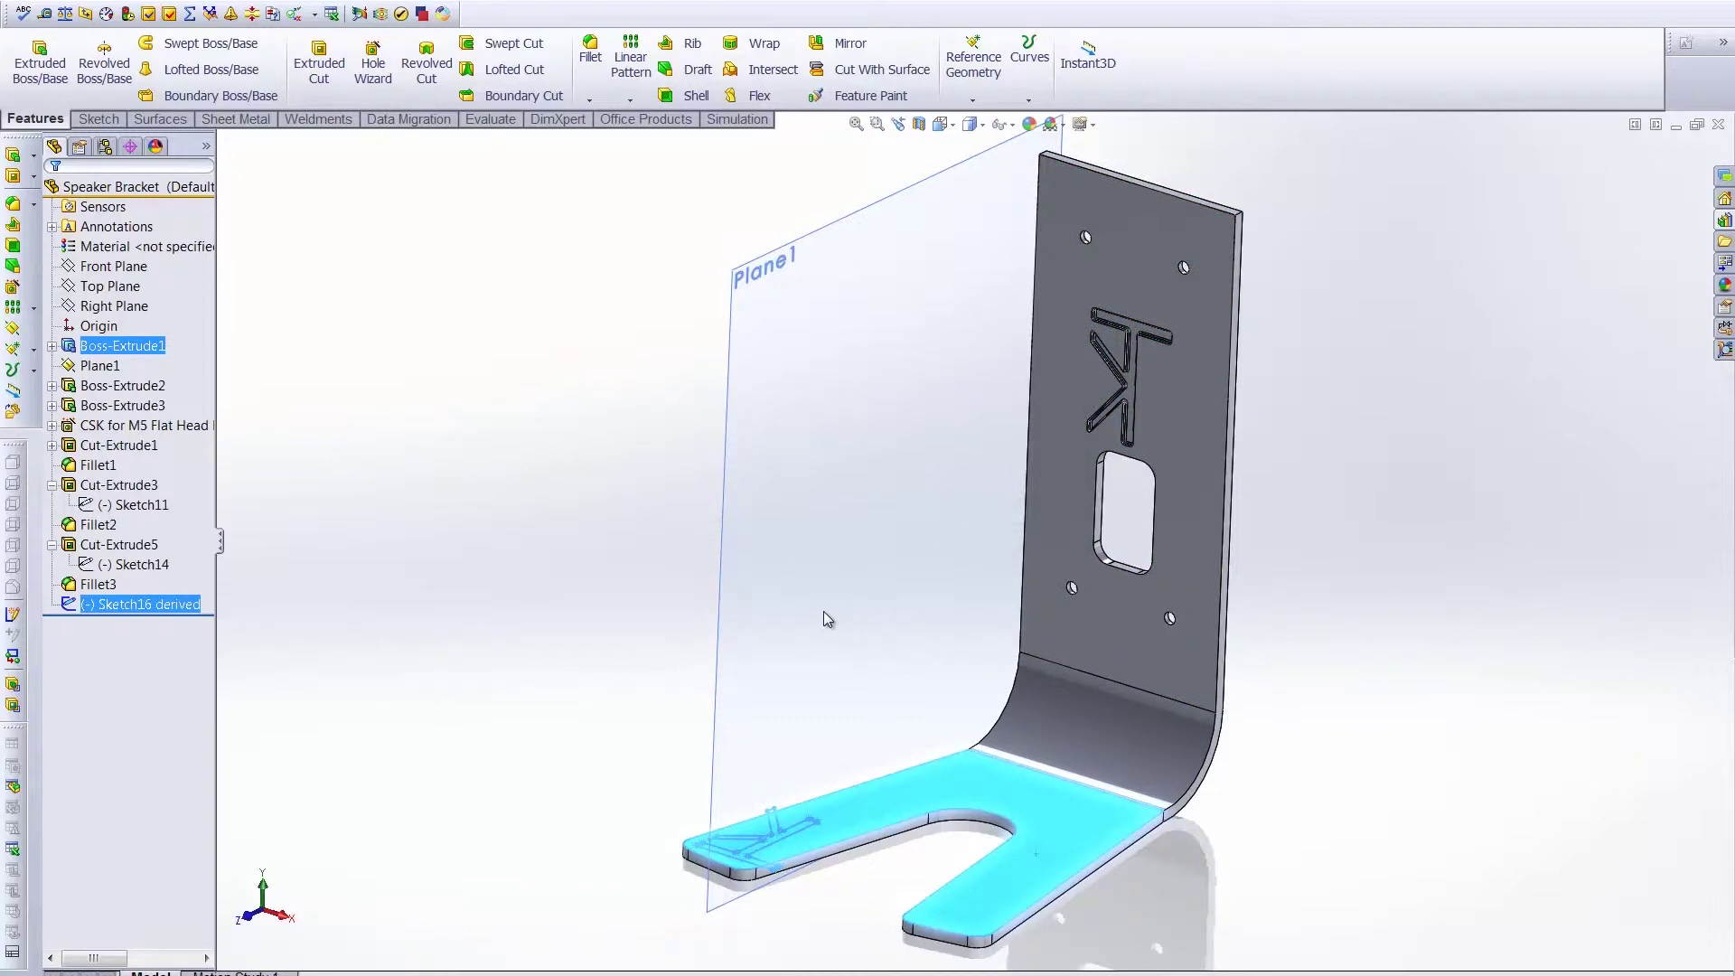
right_click(135, 563)
Widen the T stem in Sketch14 and rebuild so the foot's derived copy updates
left_click(143, 531)
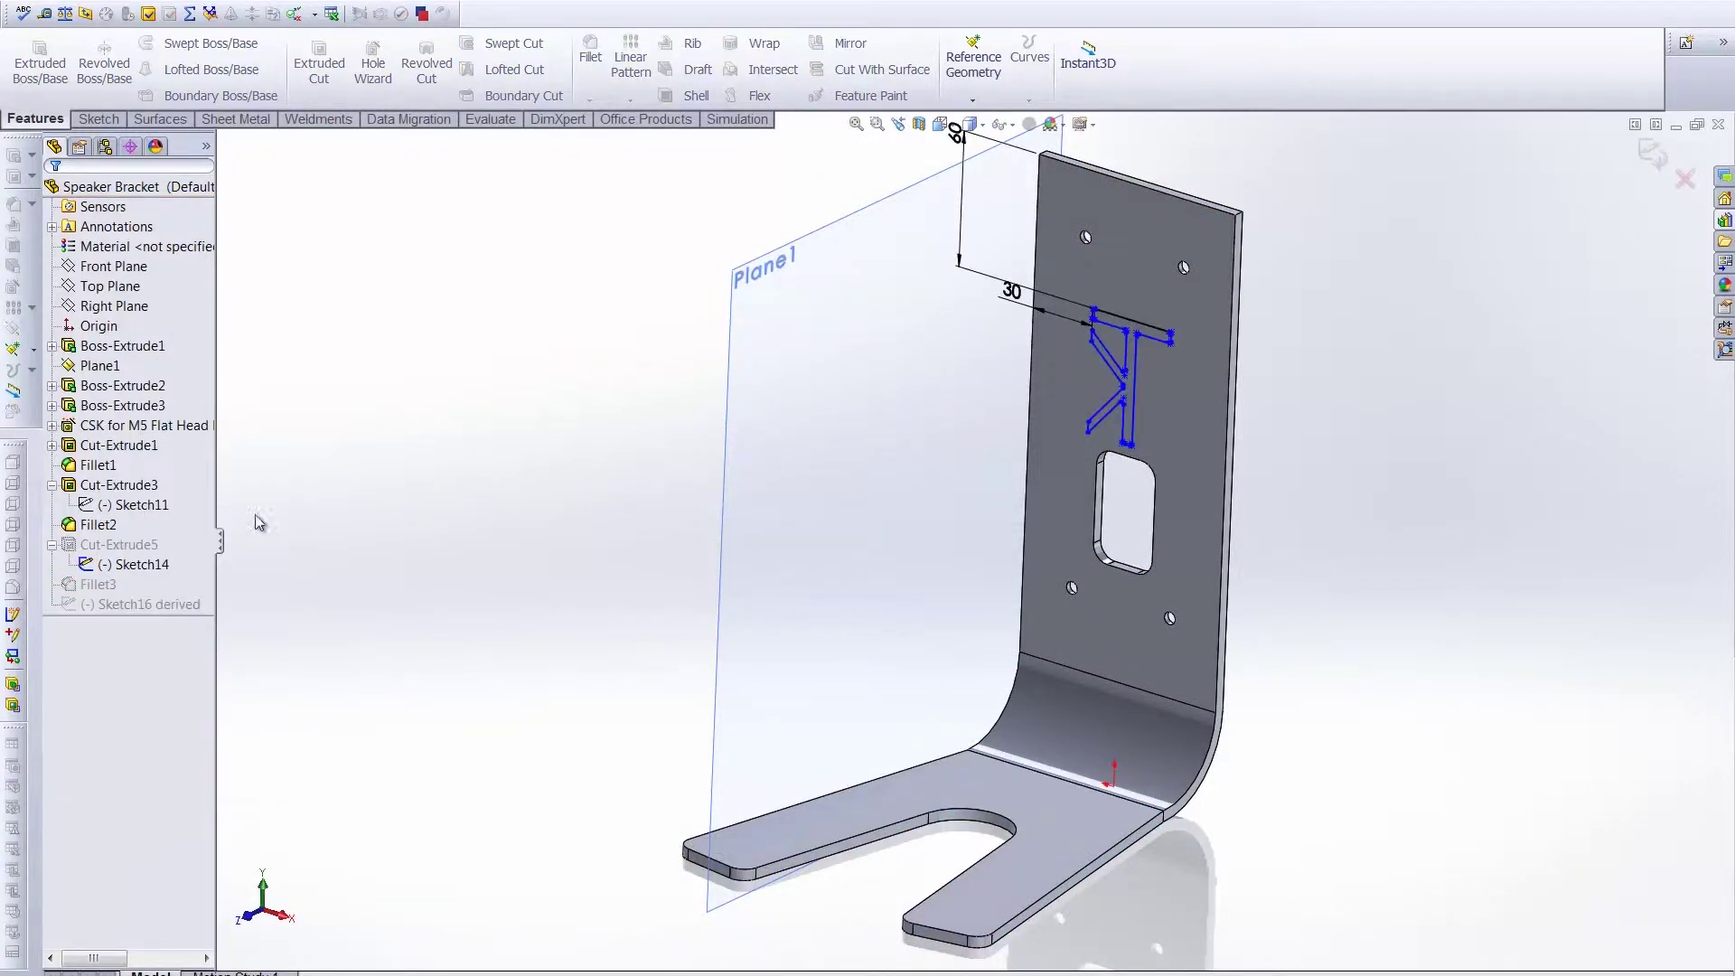
left_click_drag(1135, 398, 1142, 387)
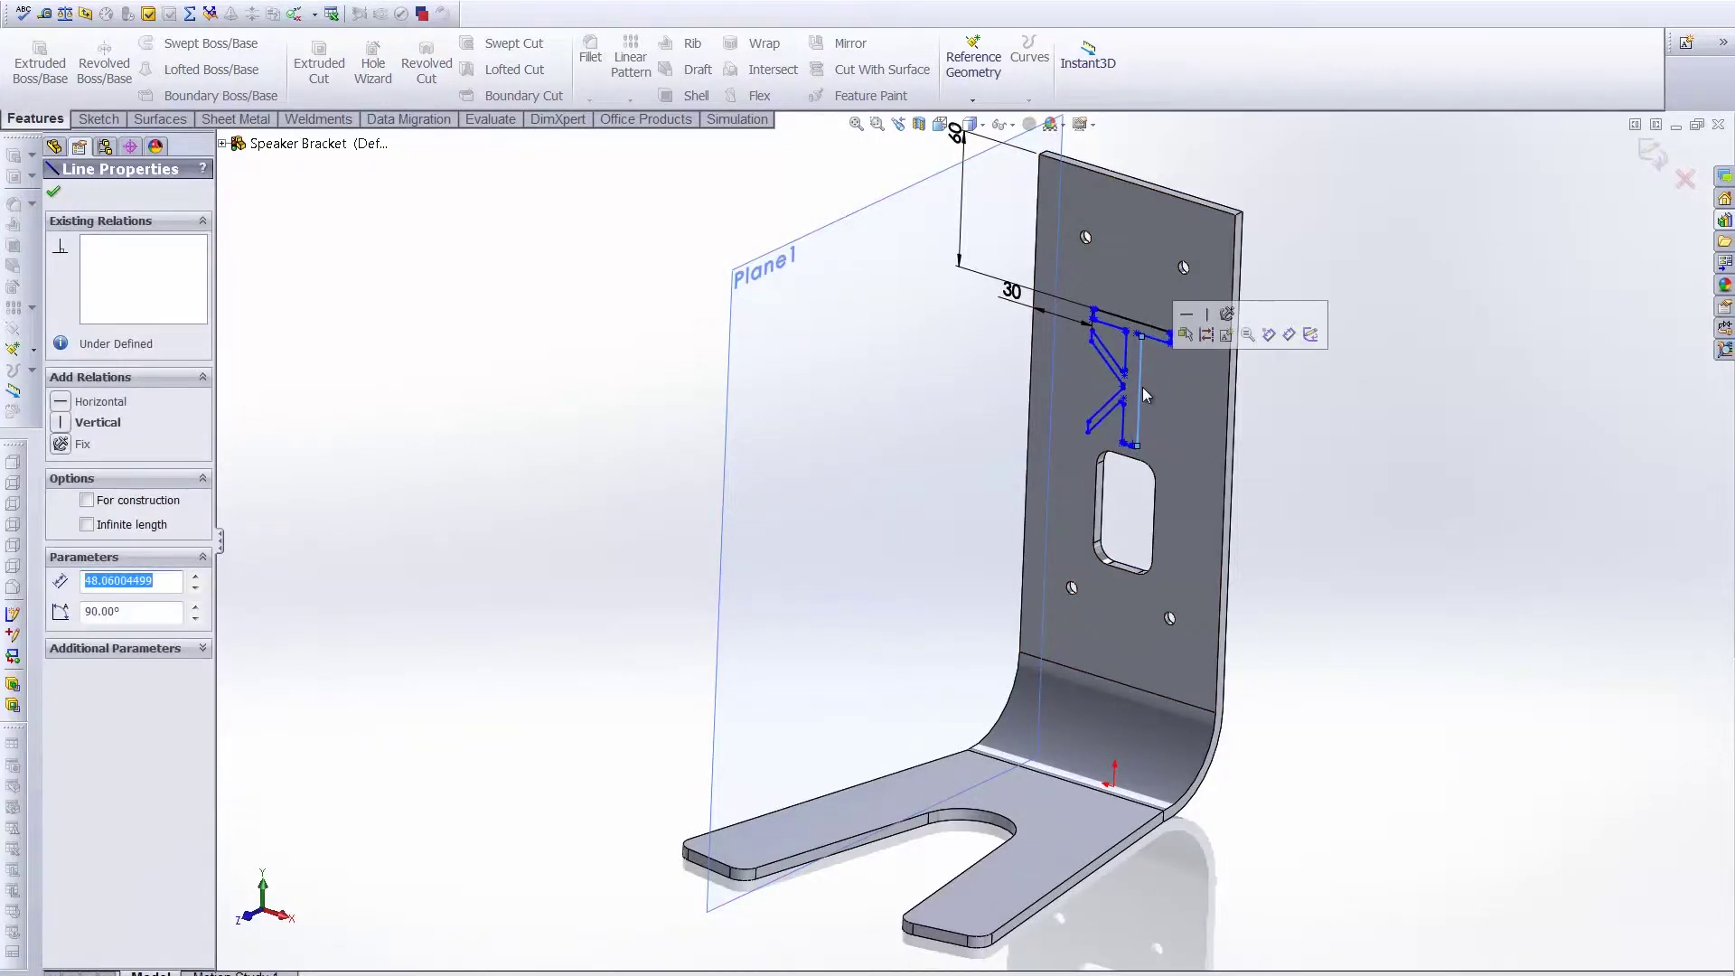
left_click(54, 195)
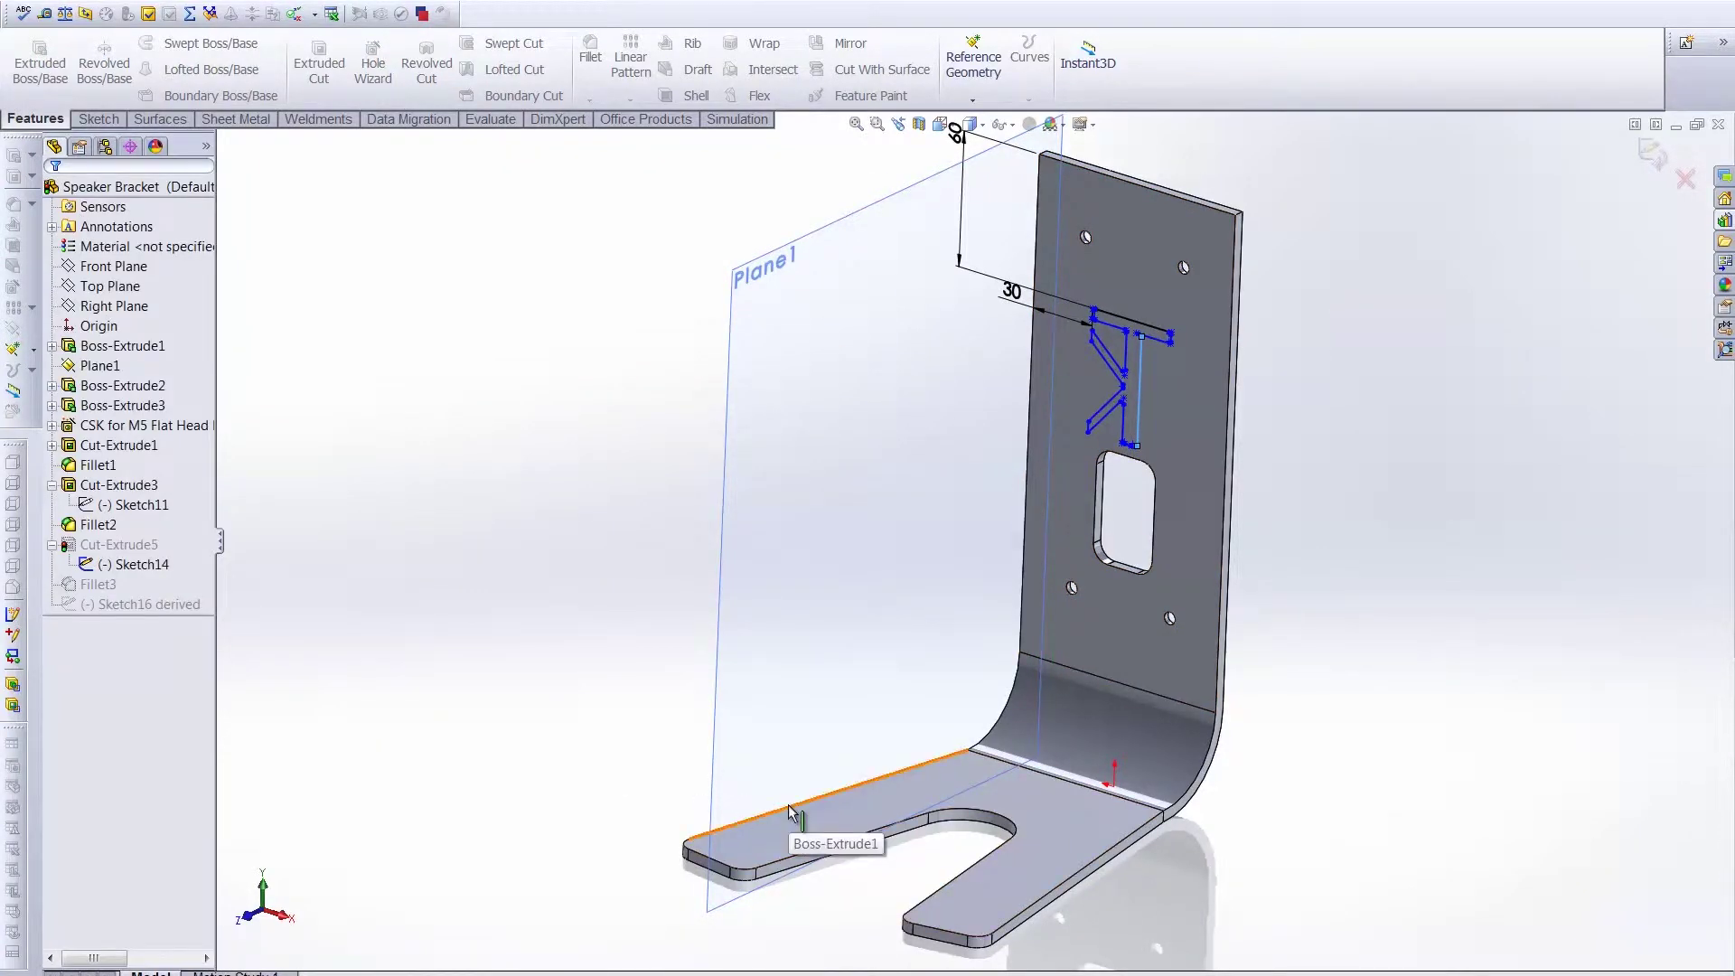
key("ctrl+b")
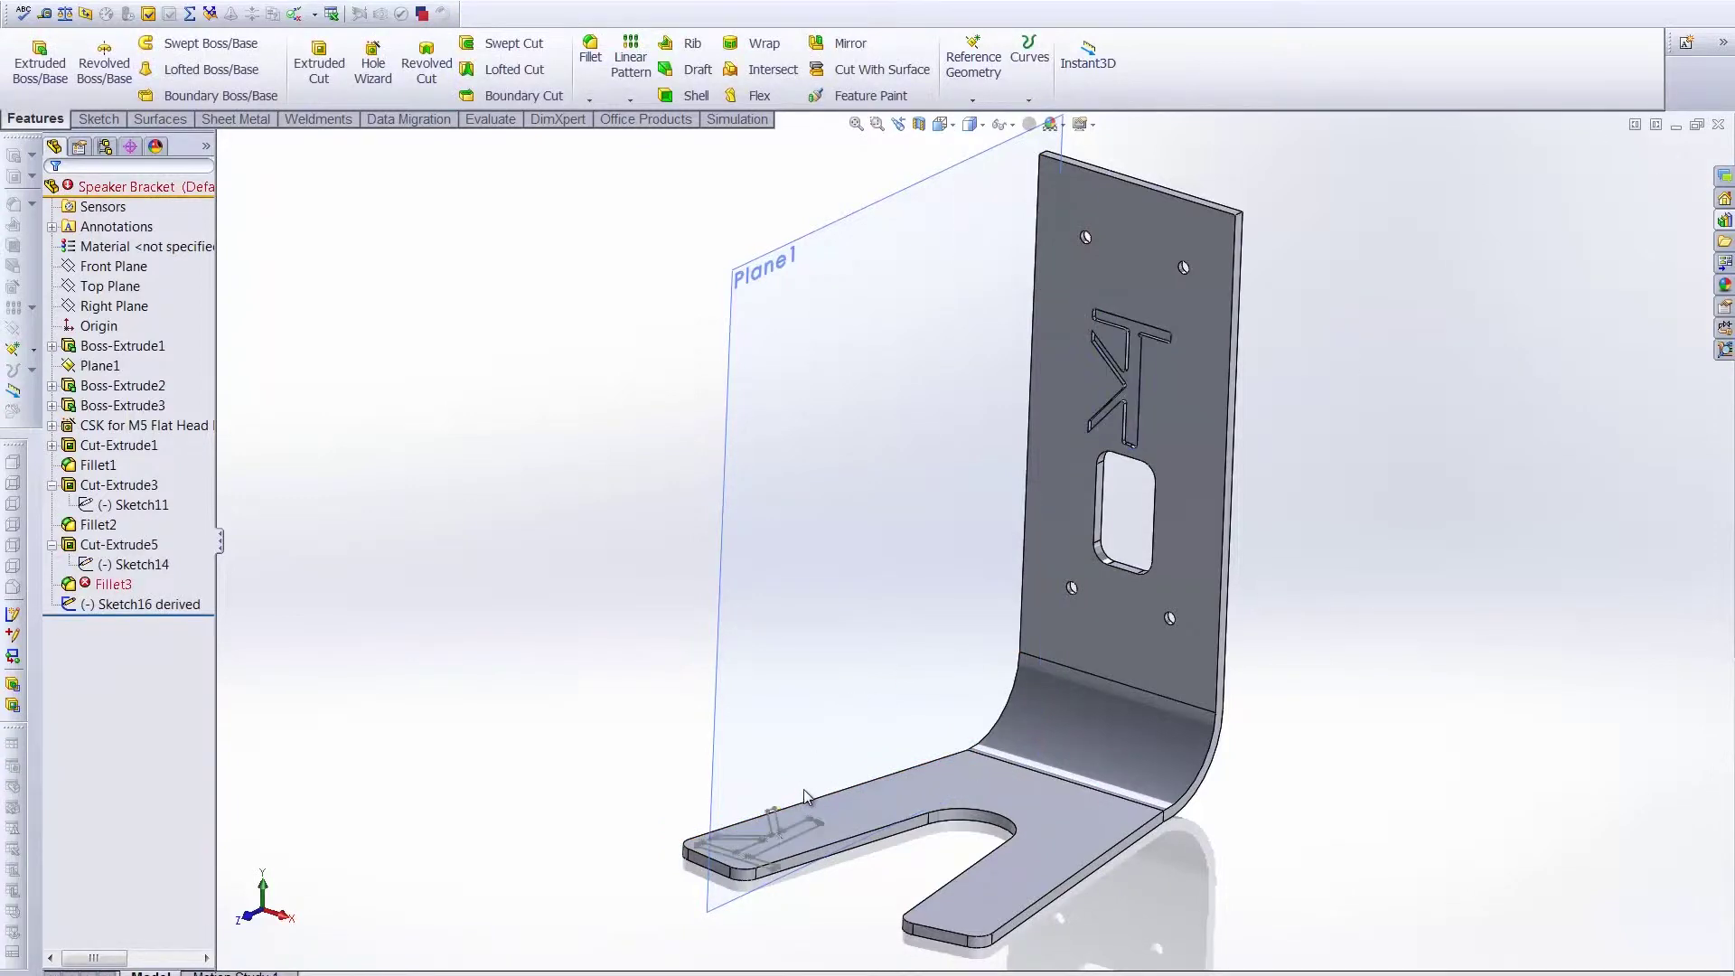
scroll(786, 814, "down", 5)
scroll(778, 777, "down", 3)
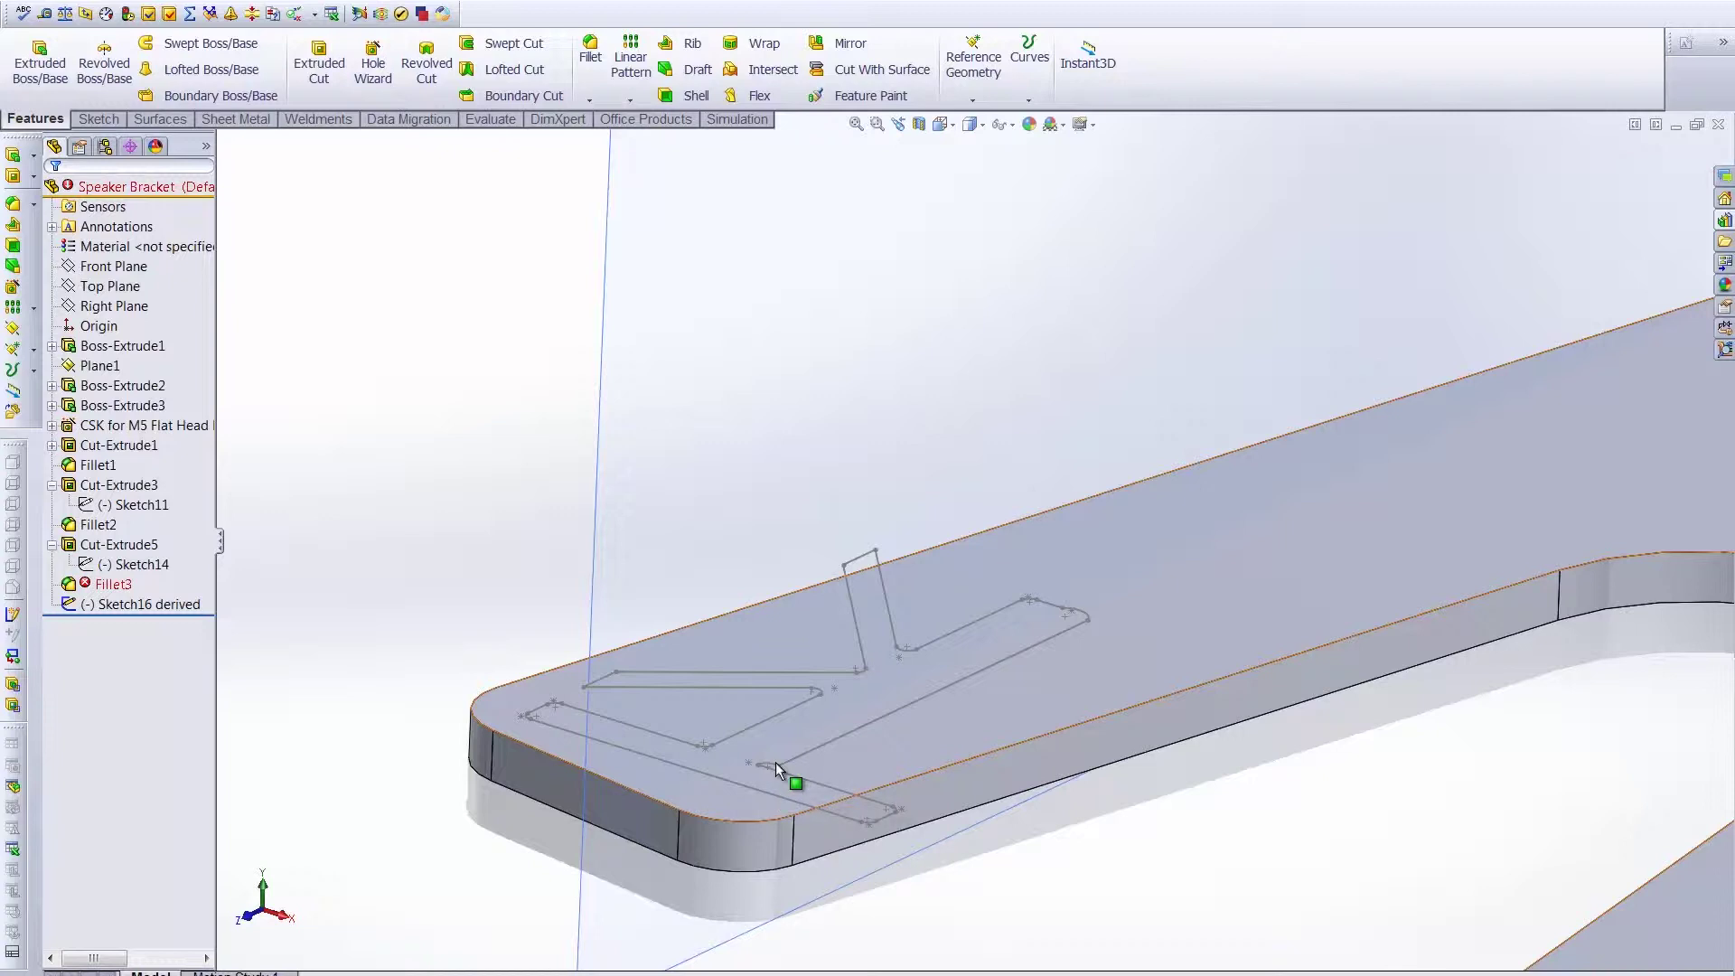
Inspect the derived outline and Sketch11, fit the bracket to view, and minimize the part window
left_click(775, 762)
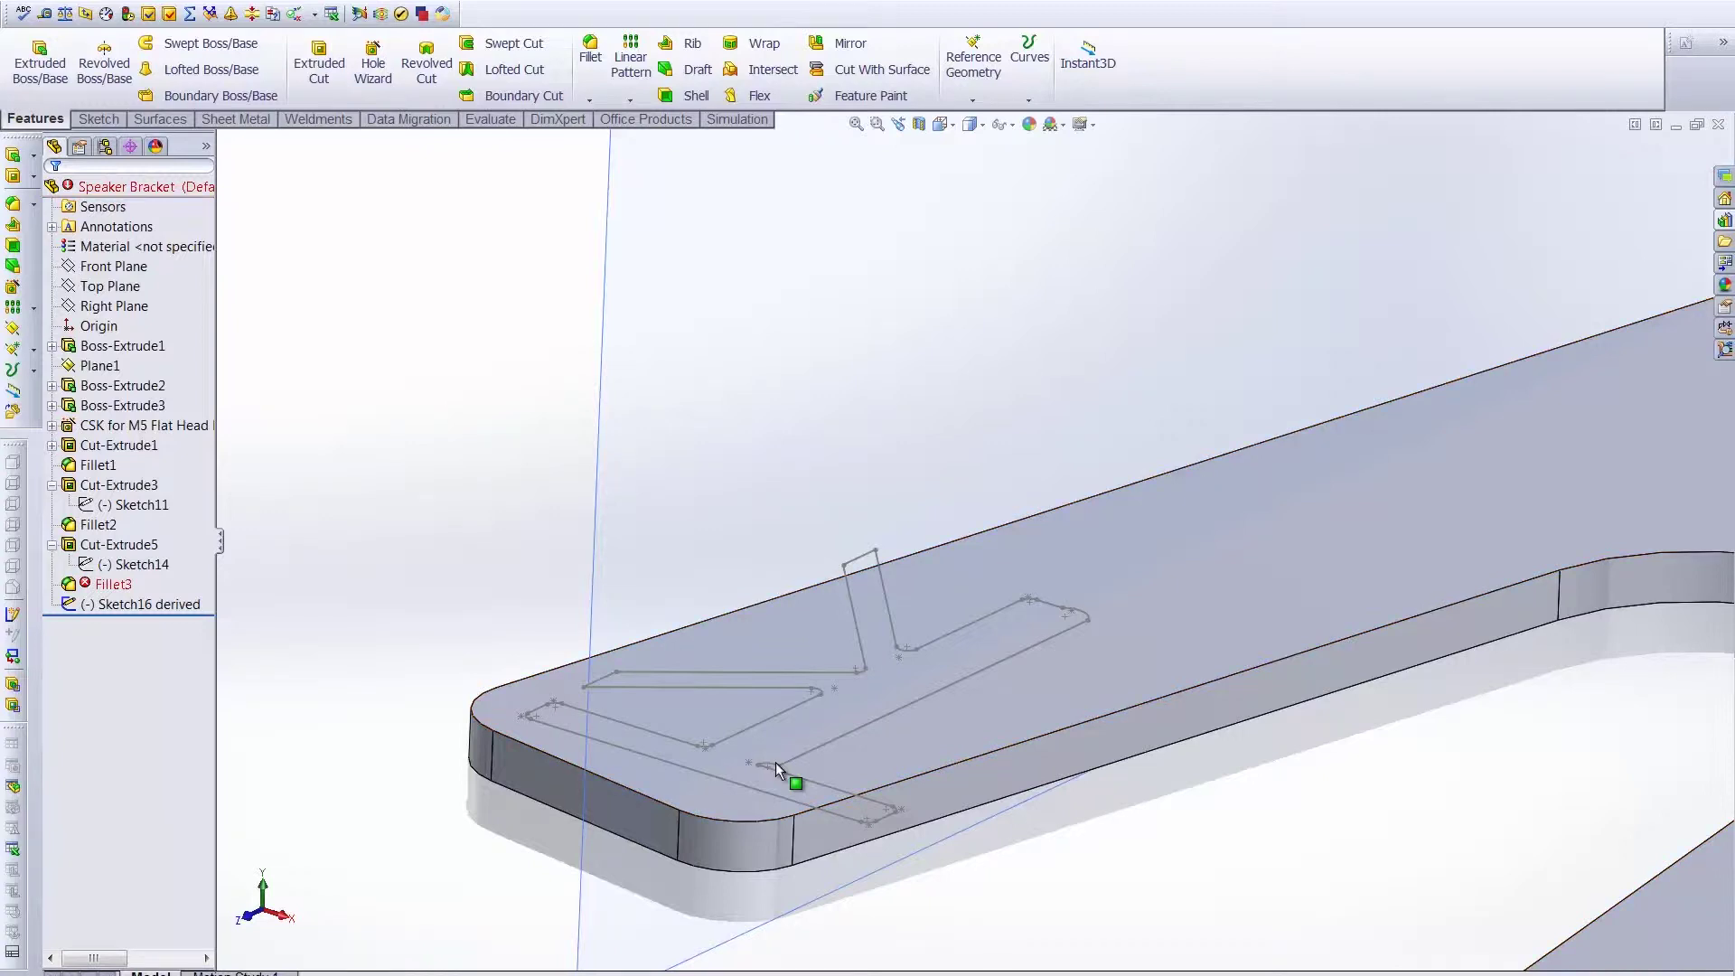
key("Escape")
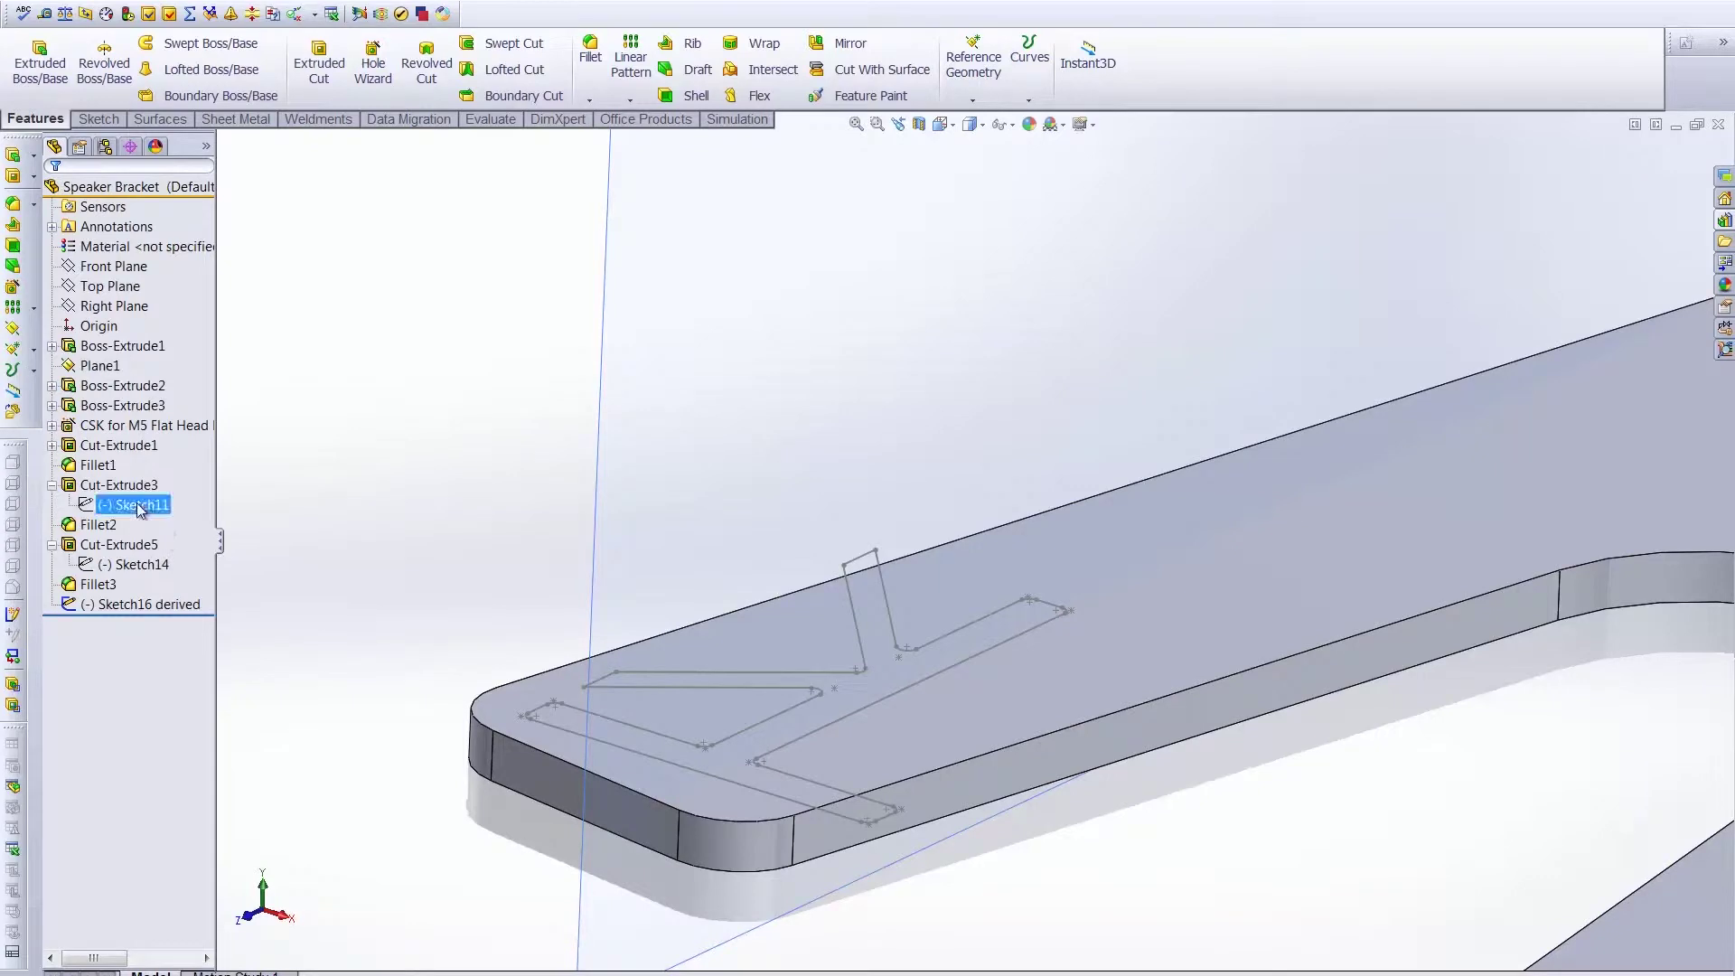
left_click(136, 565)
left_click(149, 506)
left_click(140, 506)
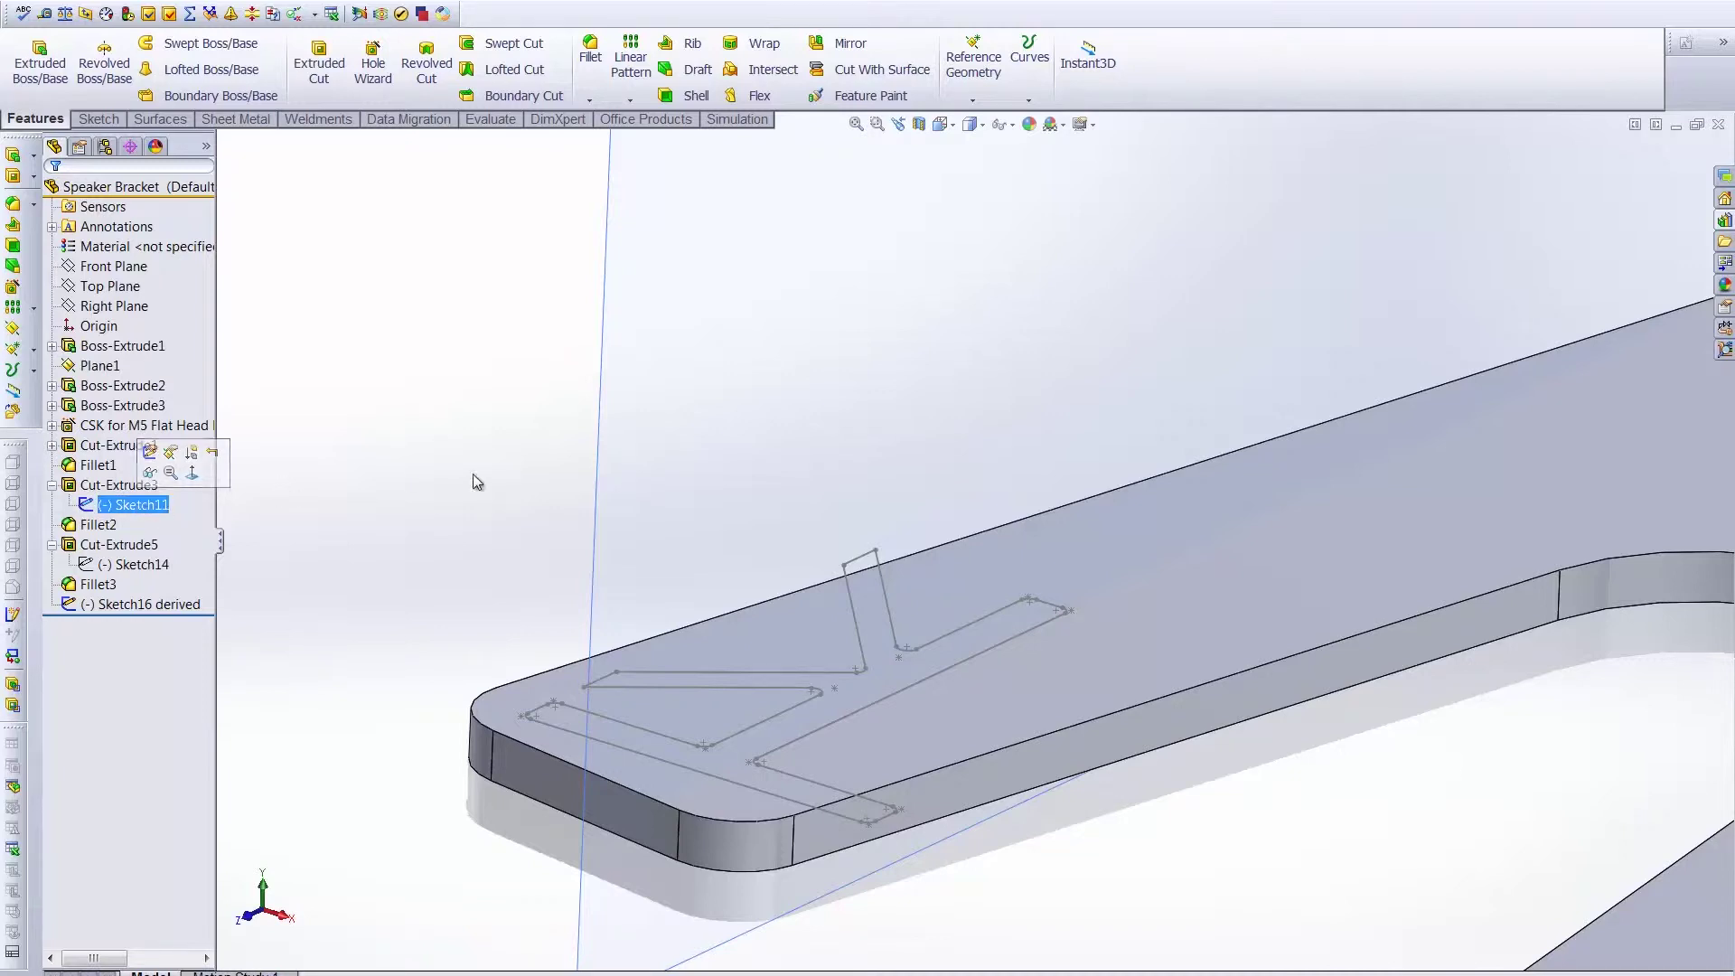
scroll(775, 686, "up", 10)
key("f")
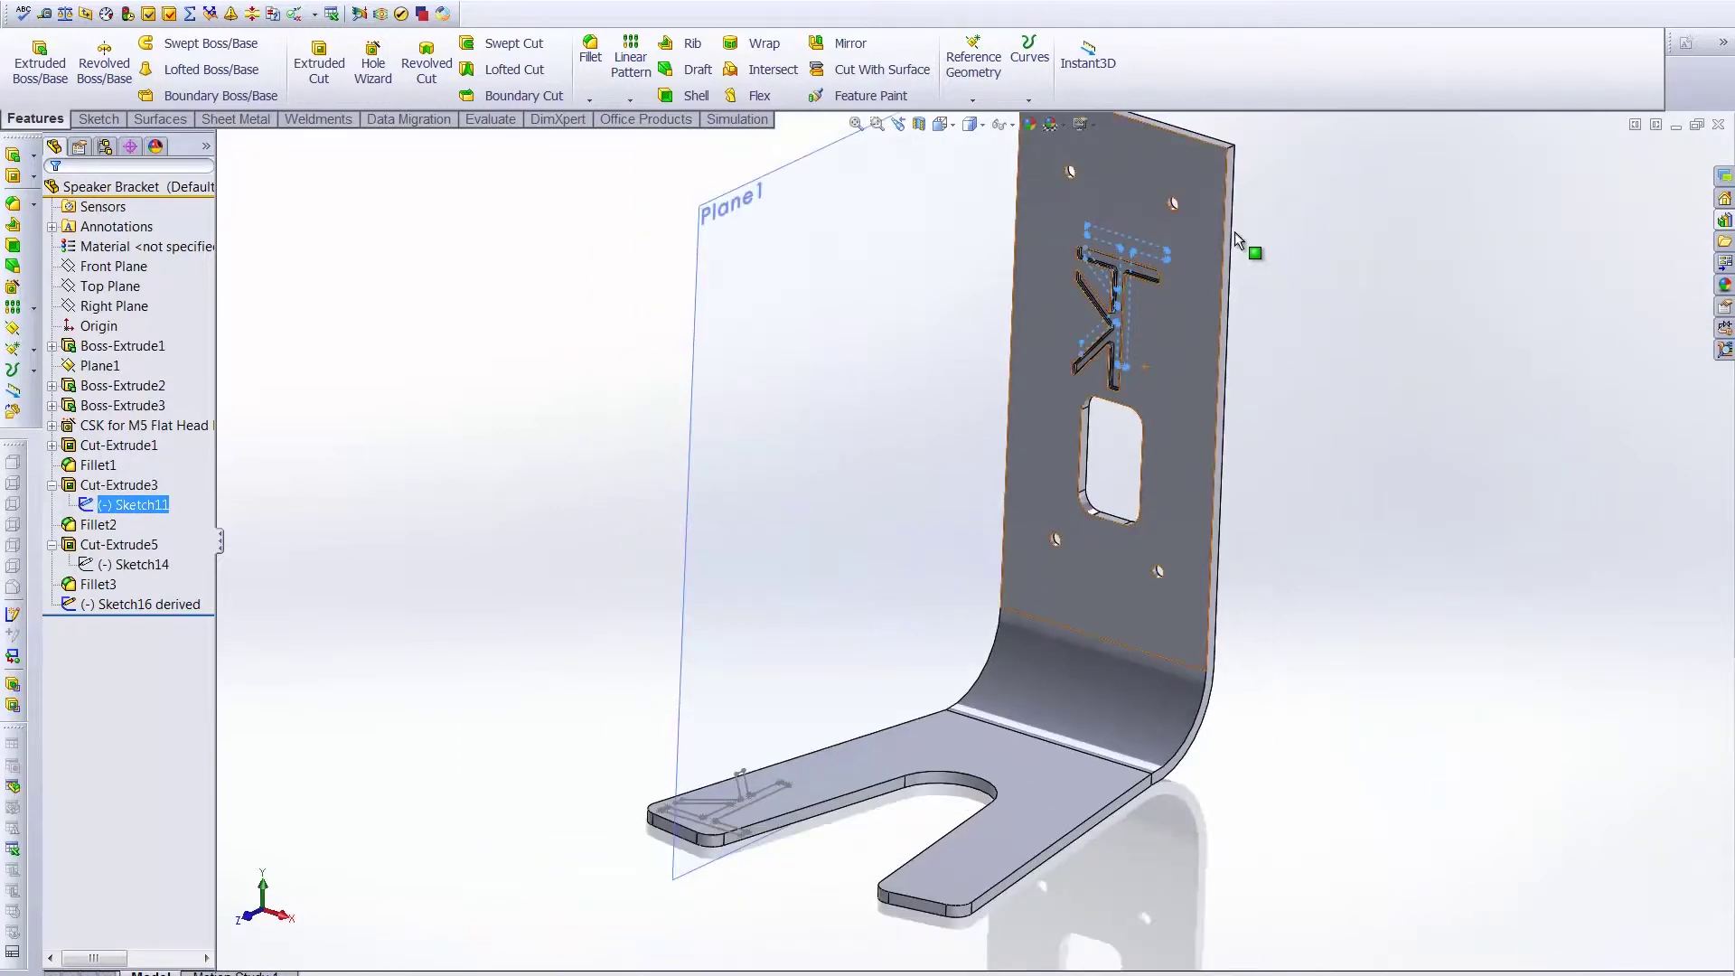
left_click(1677, 124)
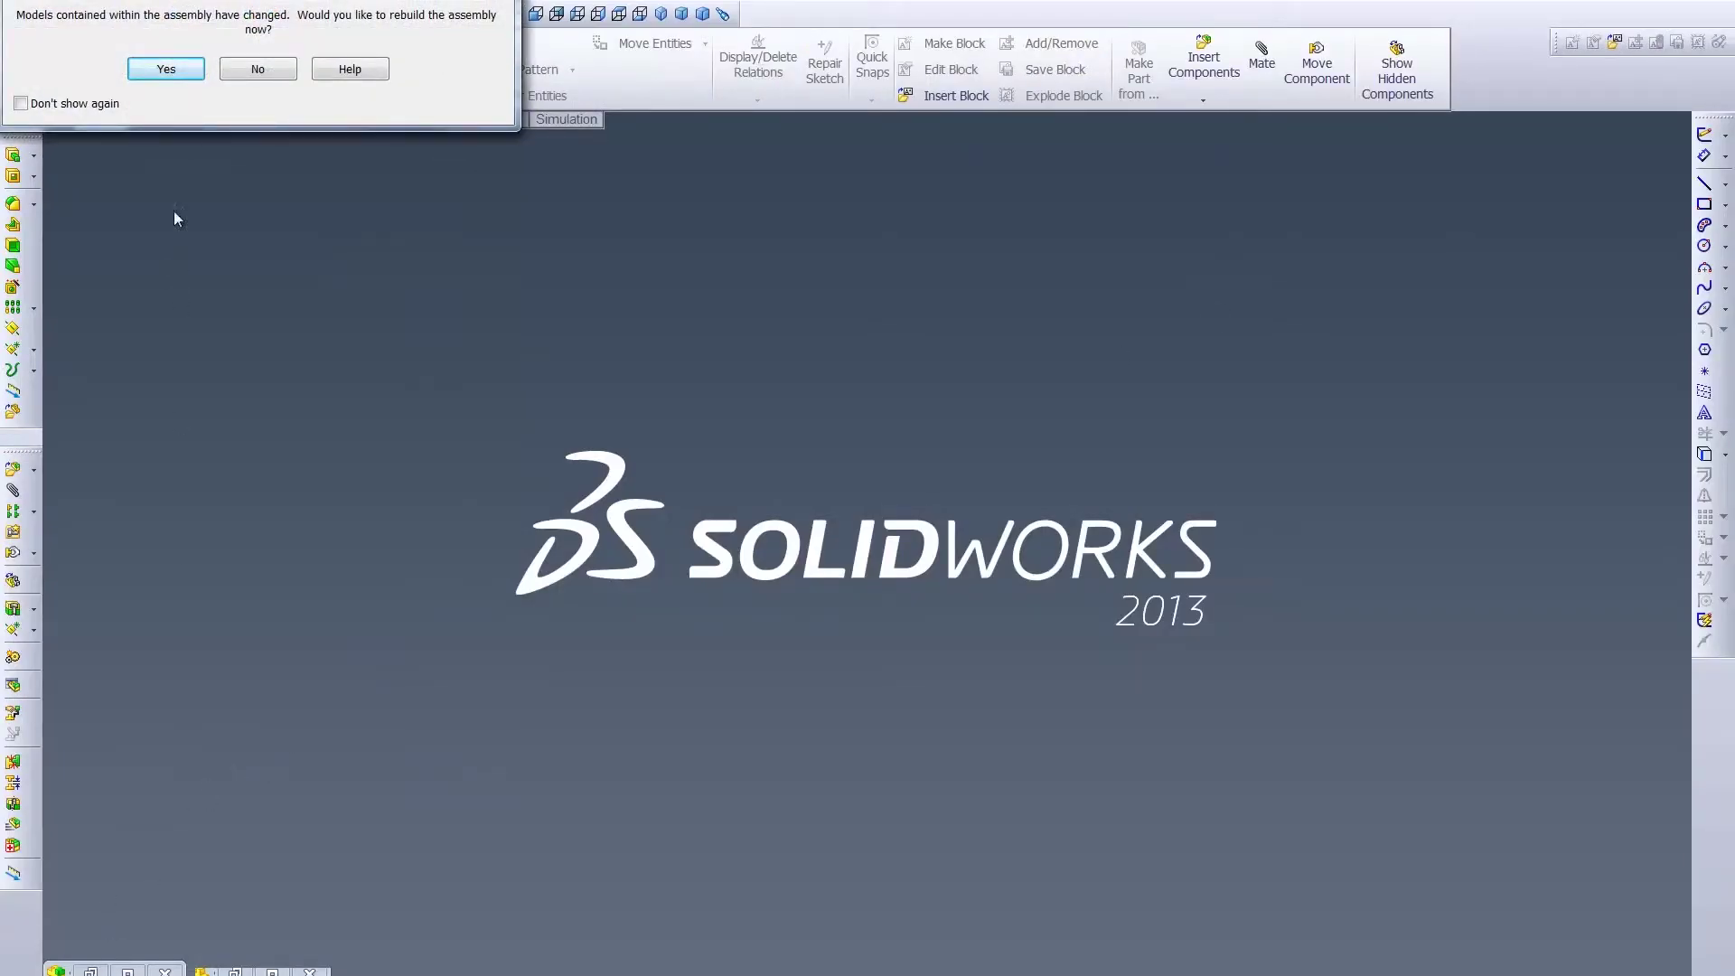
Rebuild the speaker assembly and orbit it around to the logo side of the back panel
left_click(167, 71)
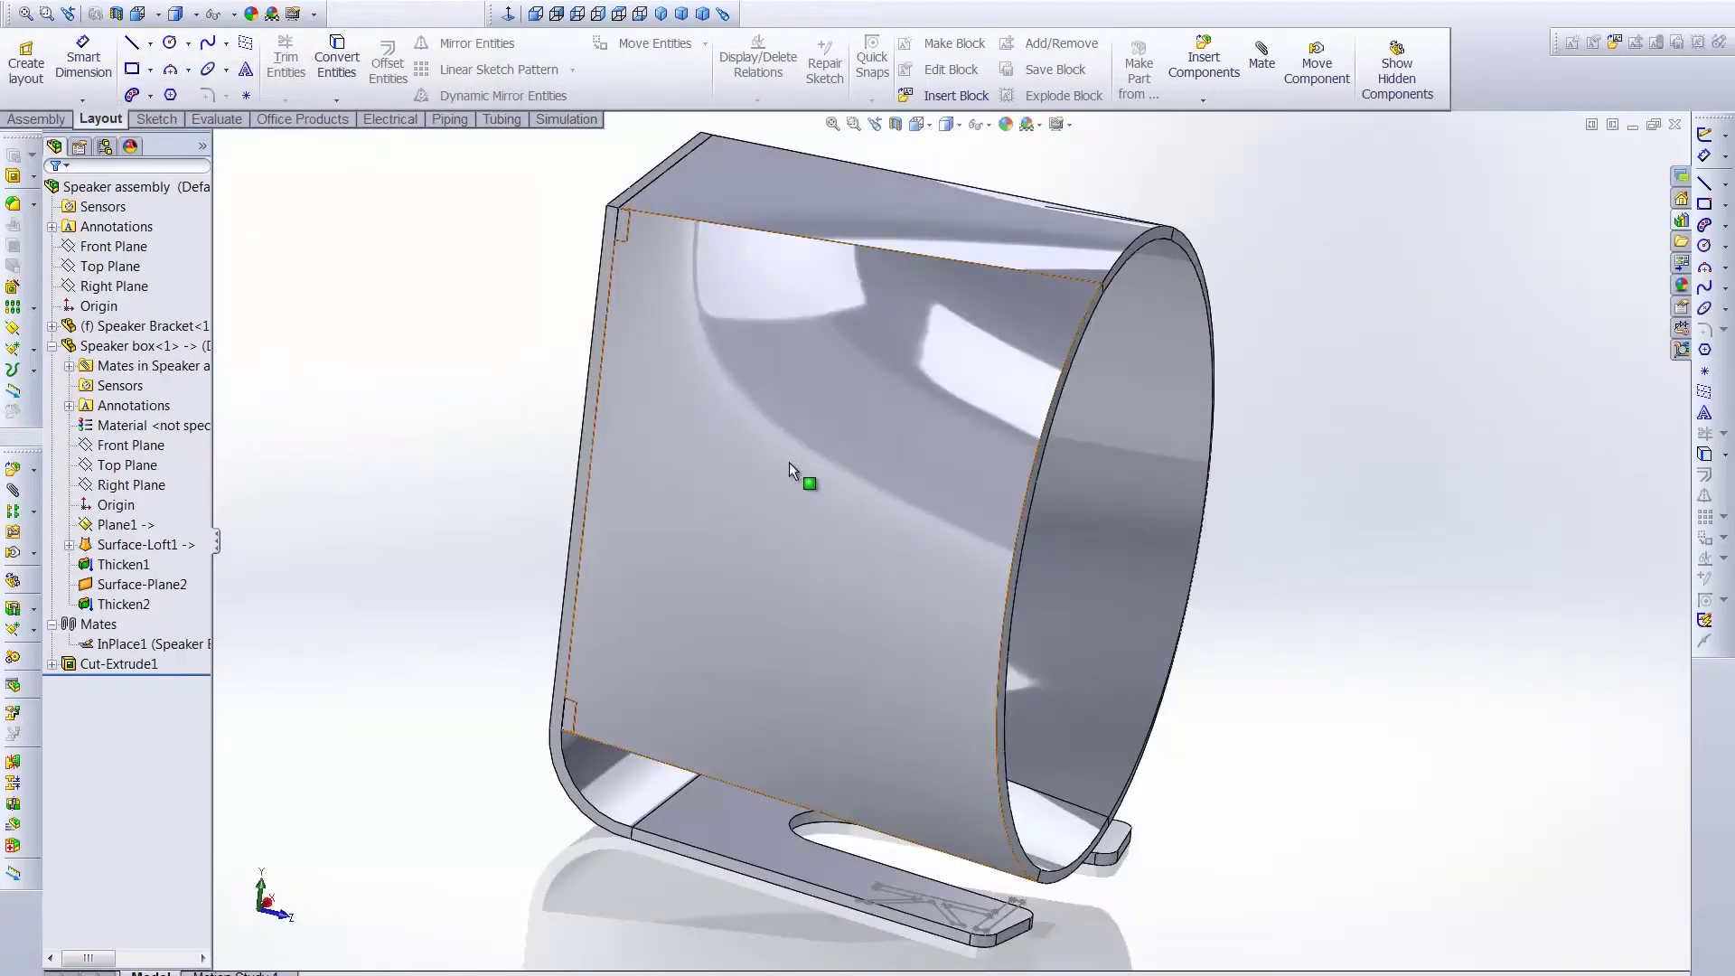
middle_click_drag(477, 472, 799, 620)
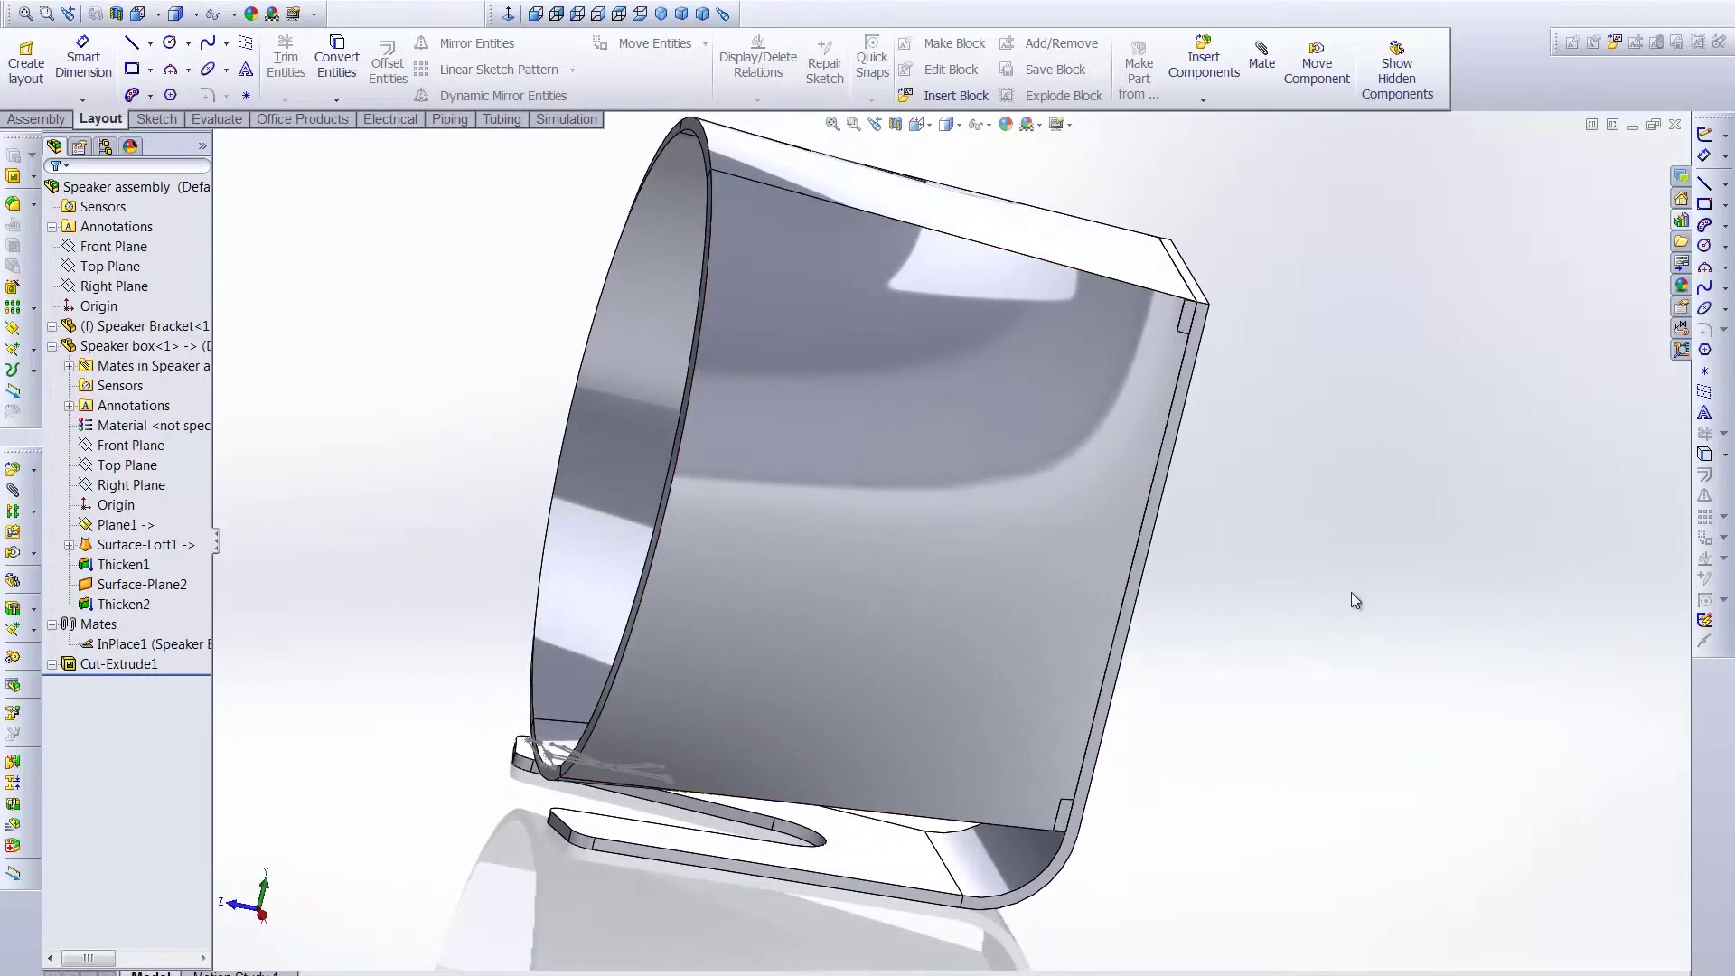
middle_click_drag(1352, 593, 931, 452)
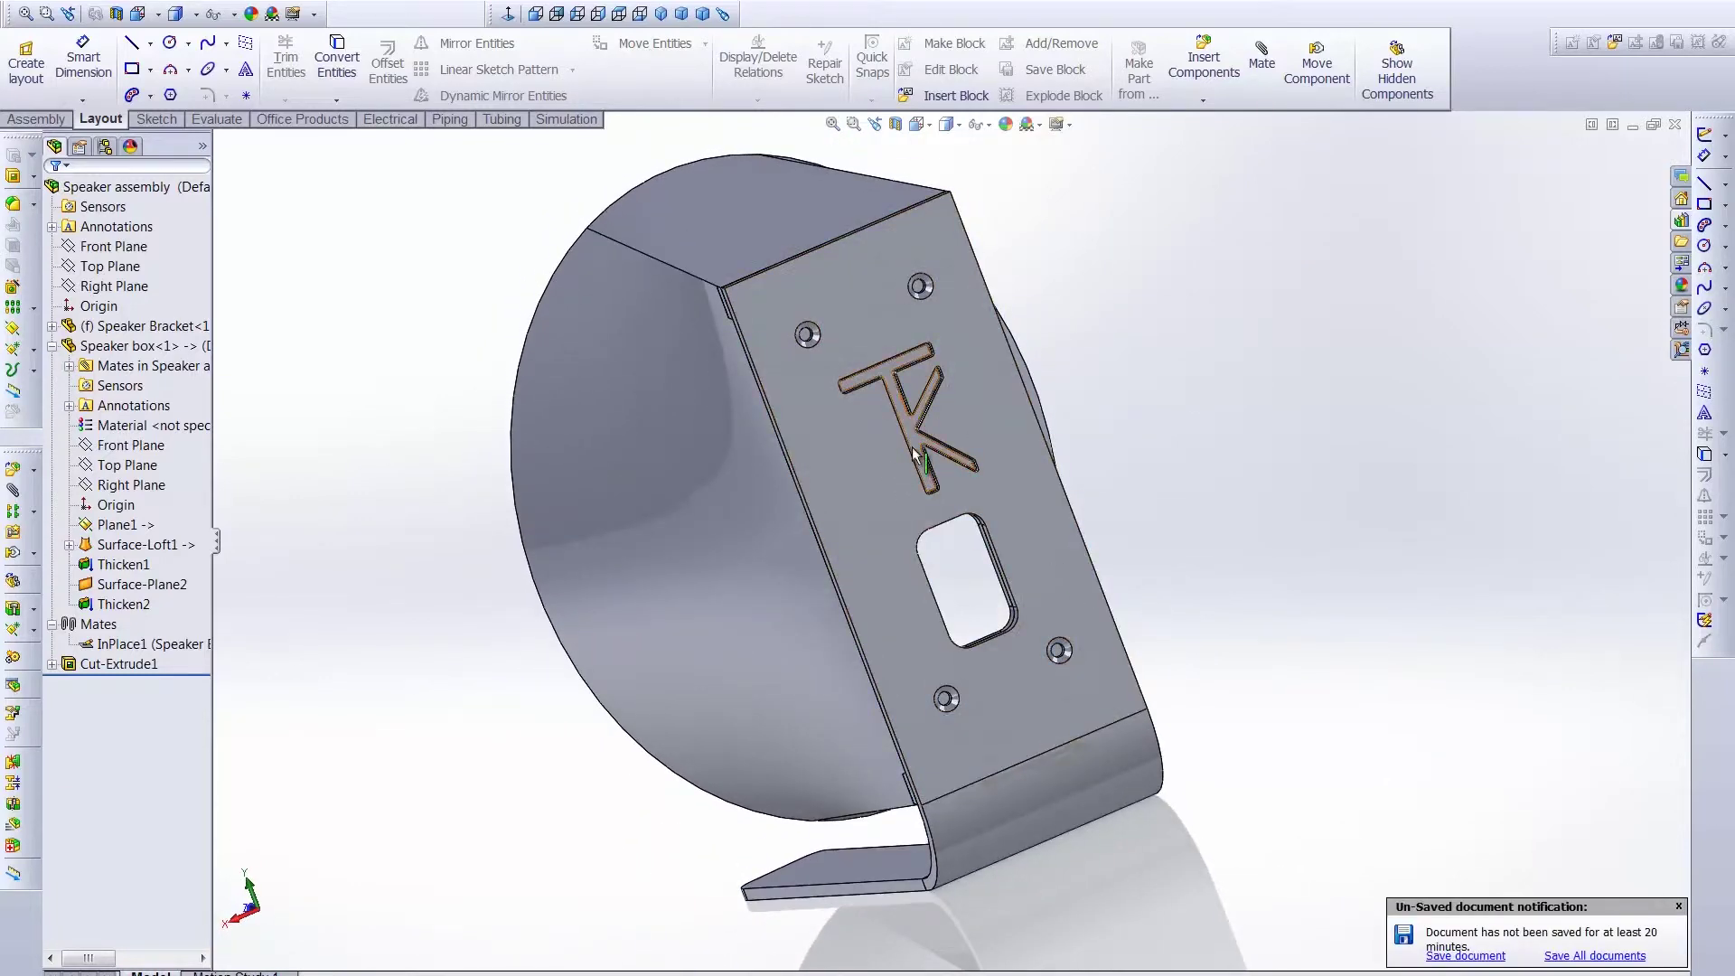
Select the bracket's TK logo Sketch11 under Cut-Extrude3, then the Speaker box<1> component
left_click(926, 447)
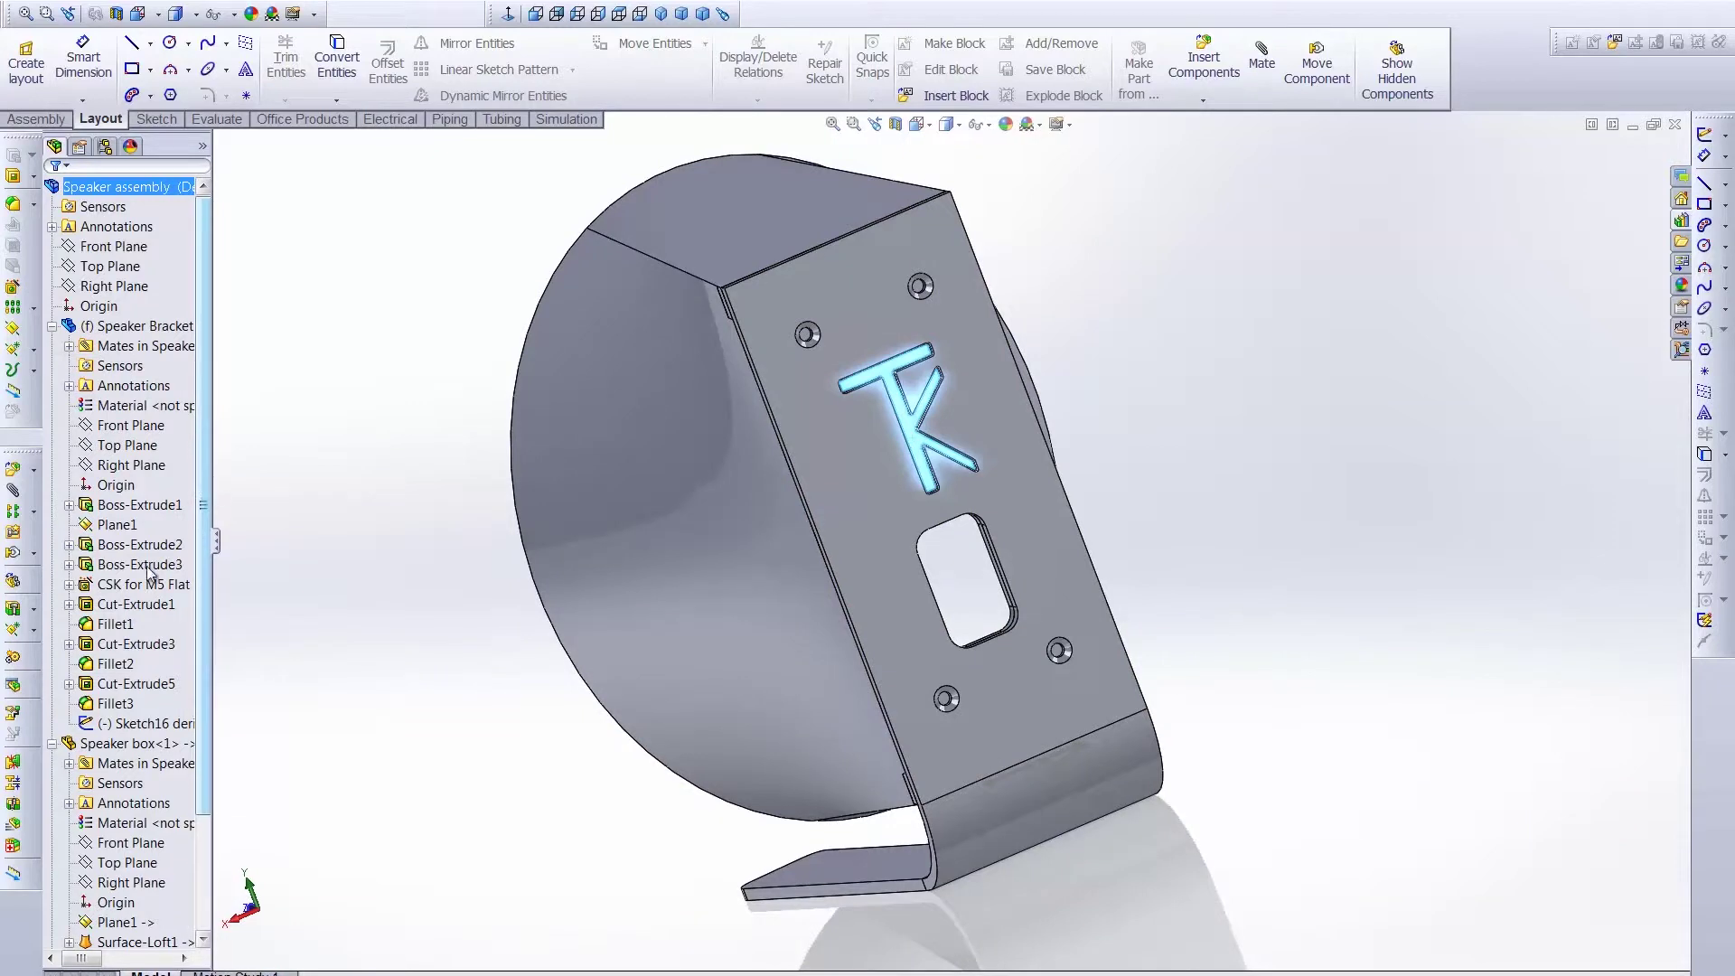
left_click(80, 604)
left_click(69, 643)
left_click(145, 664)
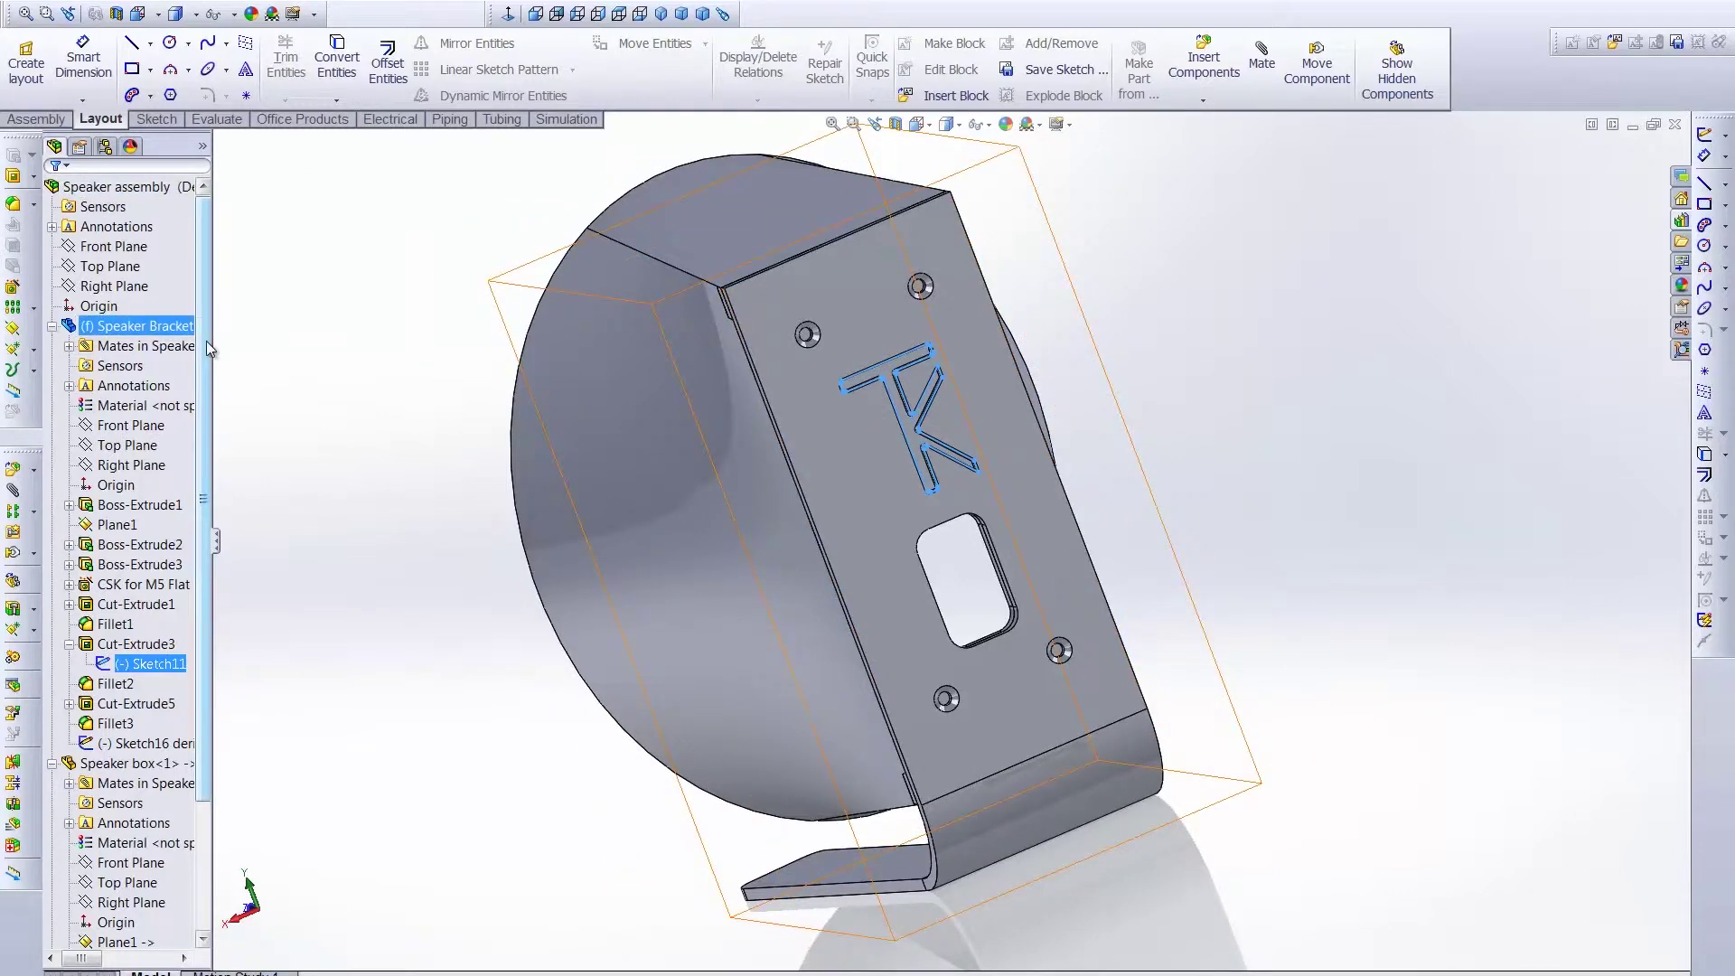
scroll(206, 340, "down", 2)
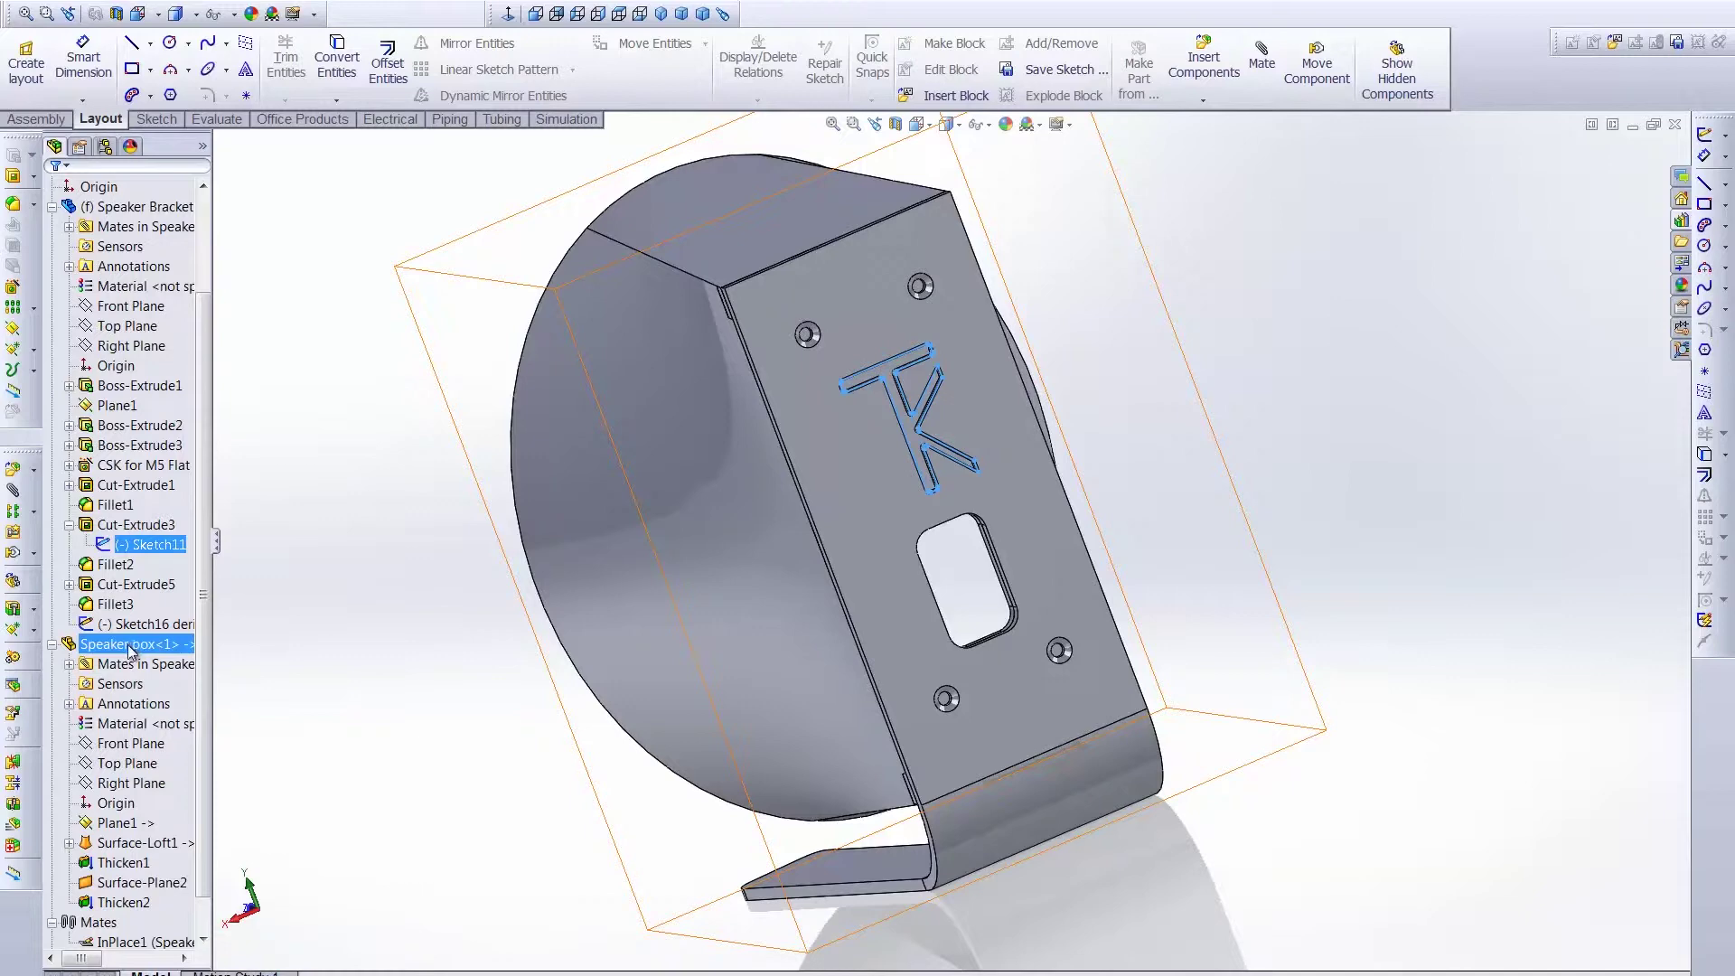
right_click(131, 649)
Edit Speaker box in context and derive Sketch11 onto its inner back face
left_click(165, 492)
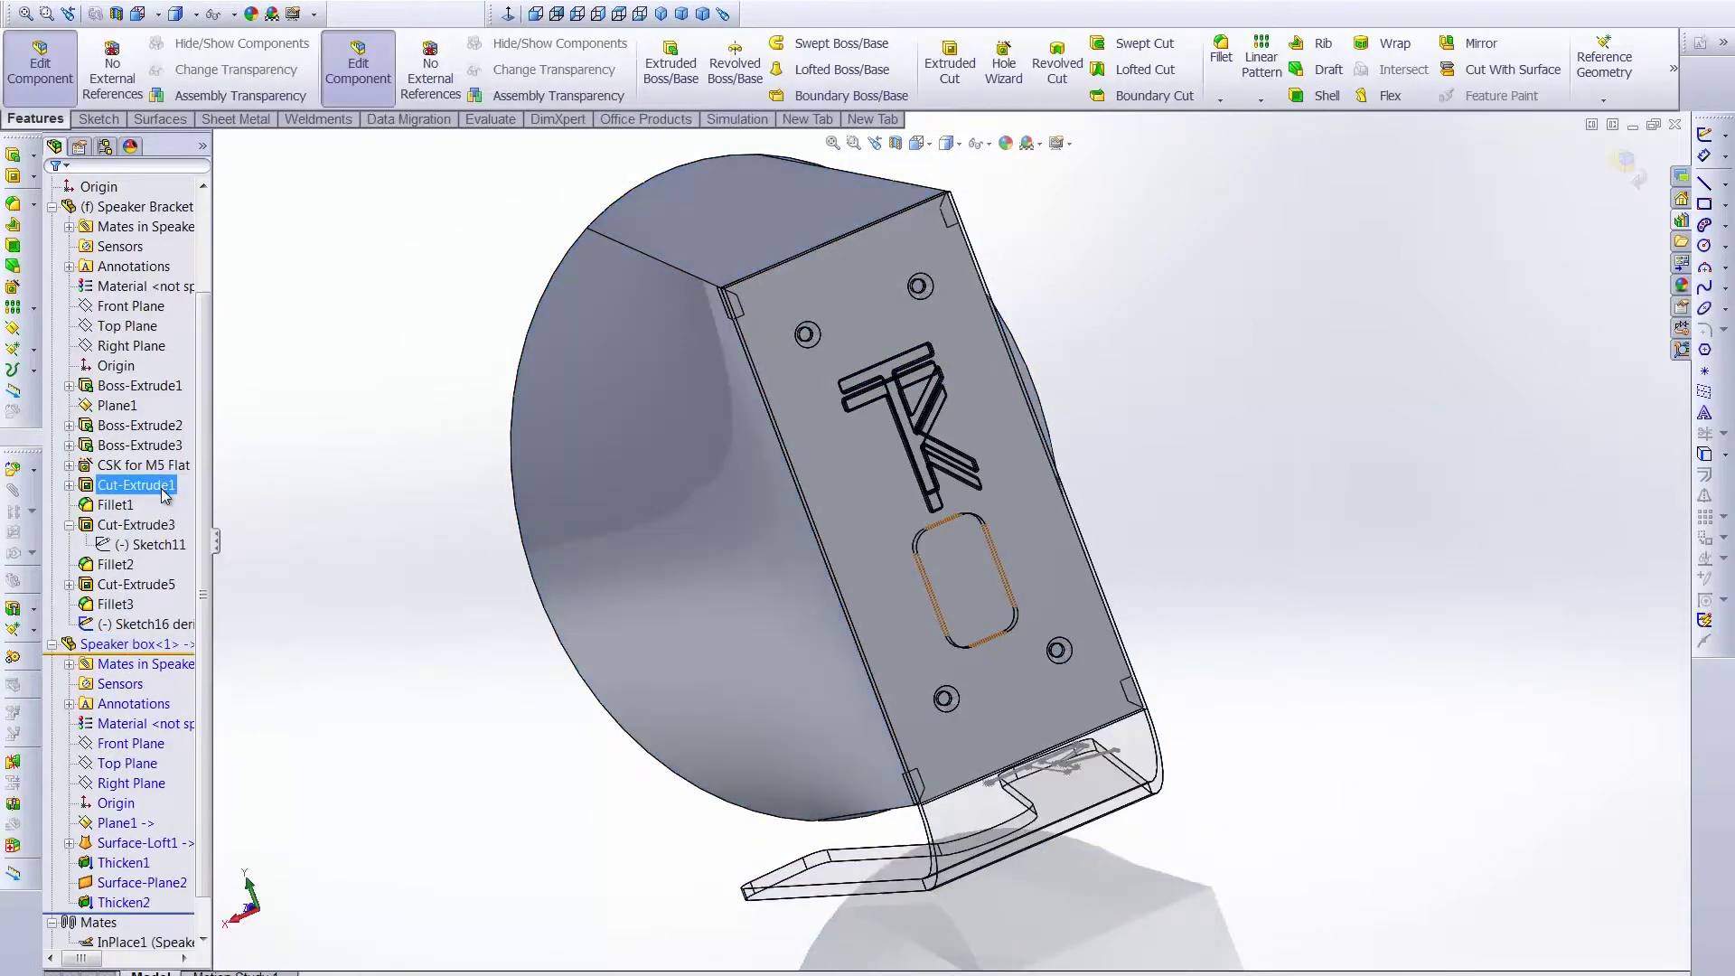
left_click(170, 546)
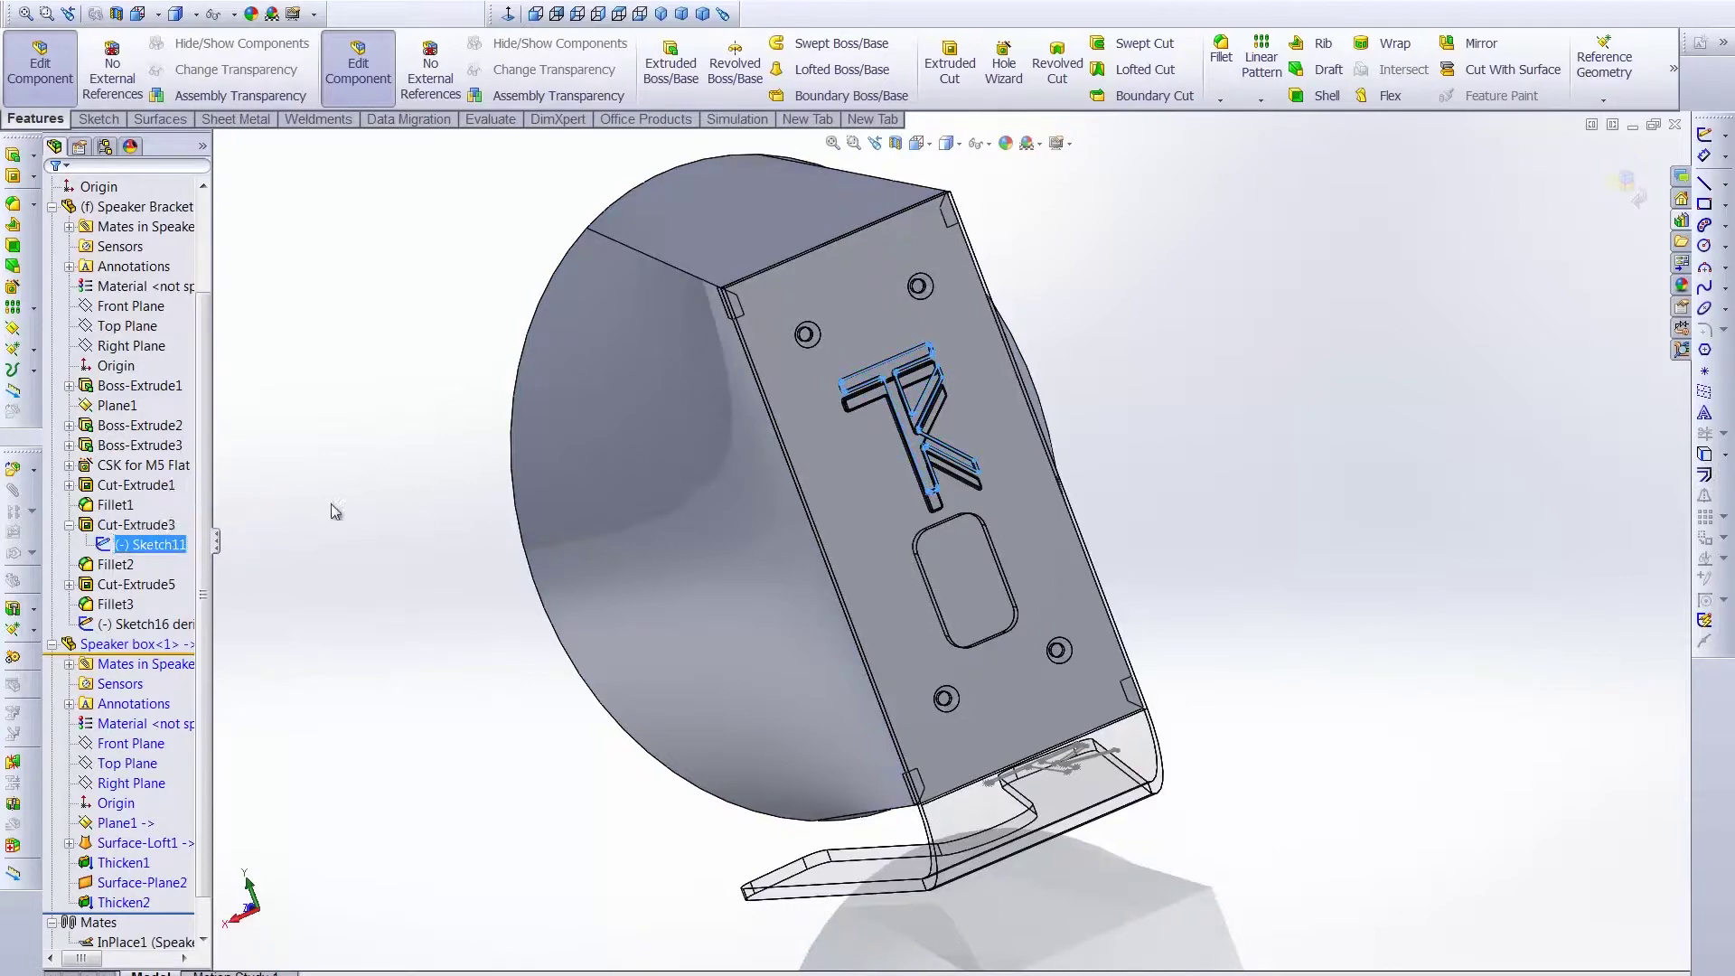
mouse_move(342, 507)
middle_mouse_down()
mouse_move(791, 525)
mouse_move(786, 569)
middle_mouse_up()
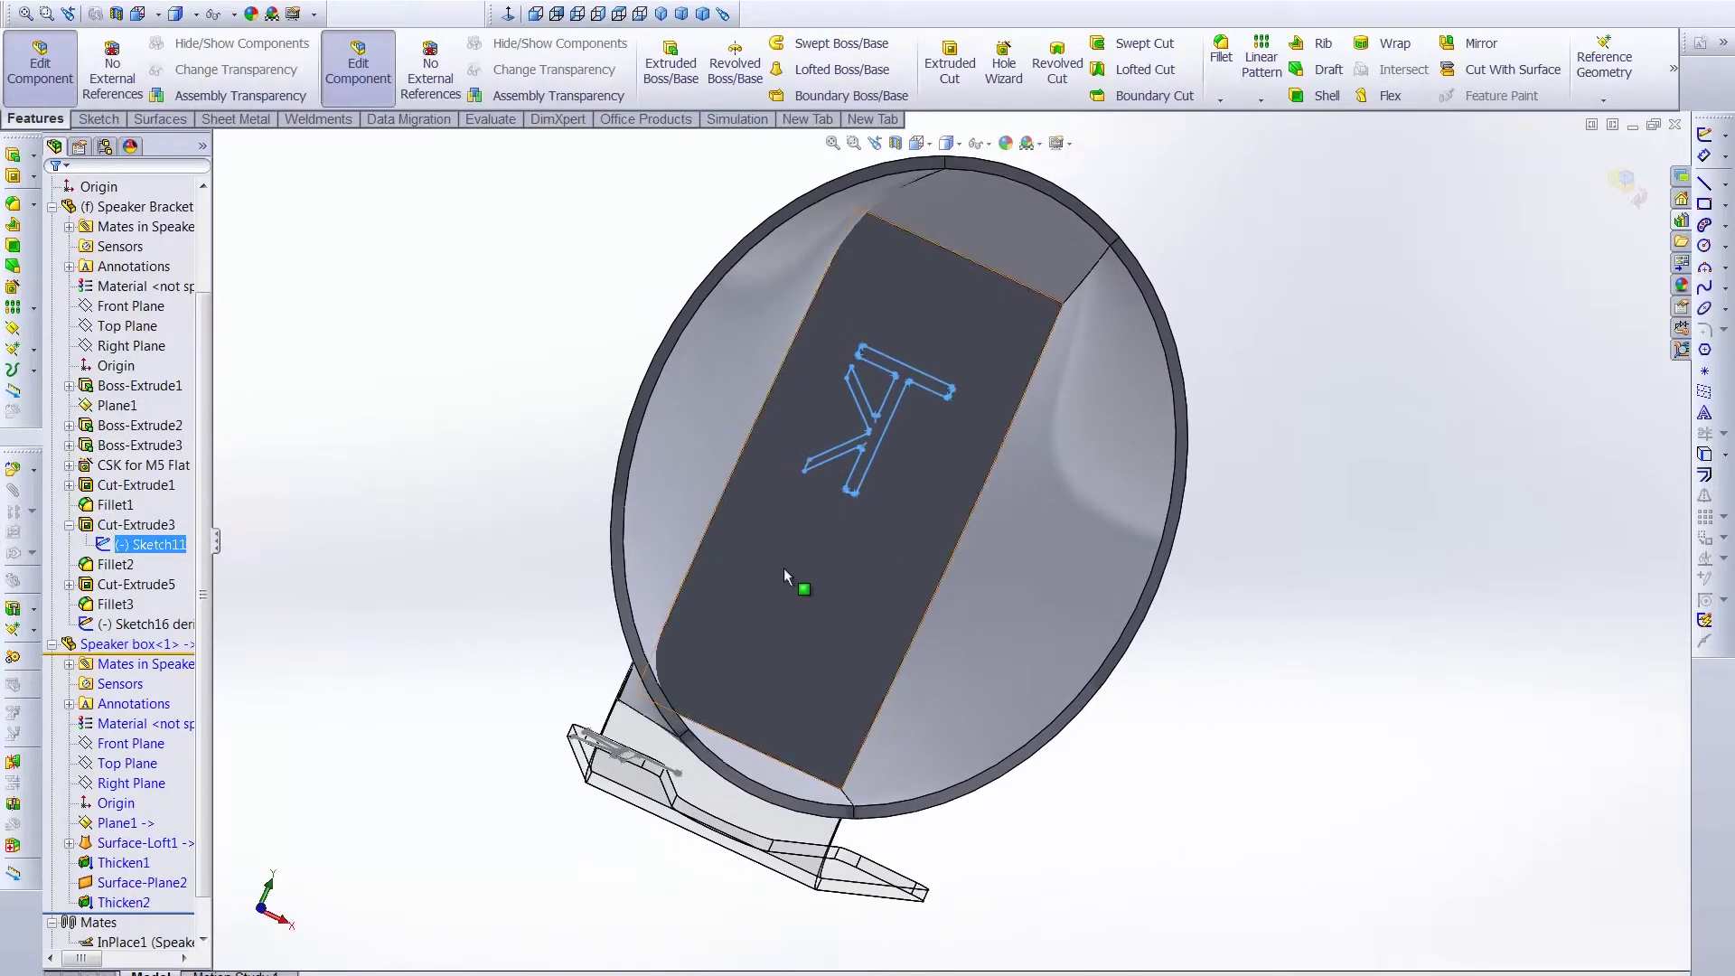
left_click(791, 573)
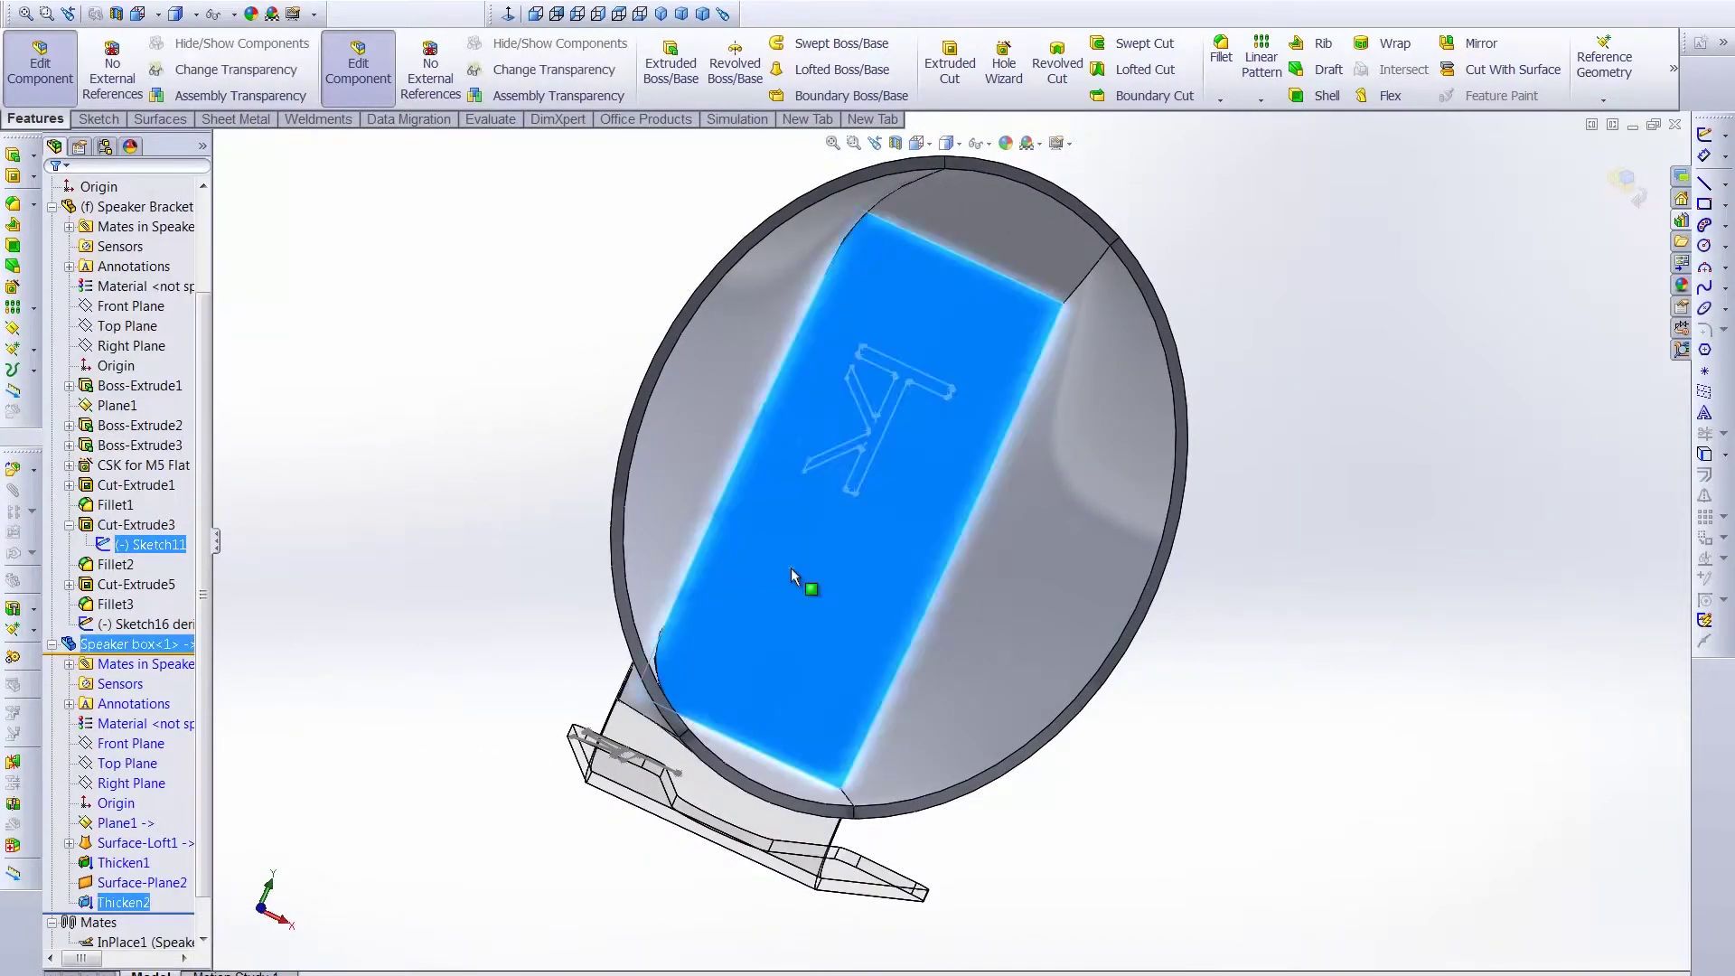
left_click(221, 4)
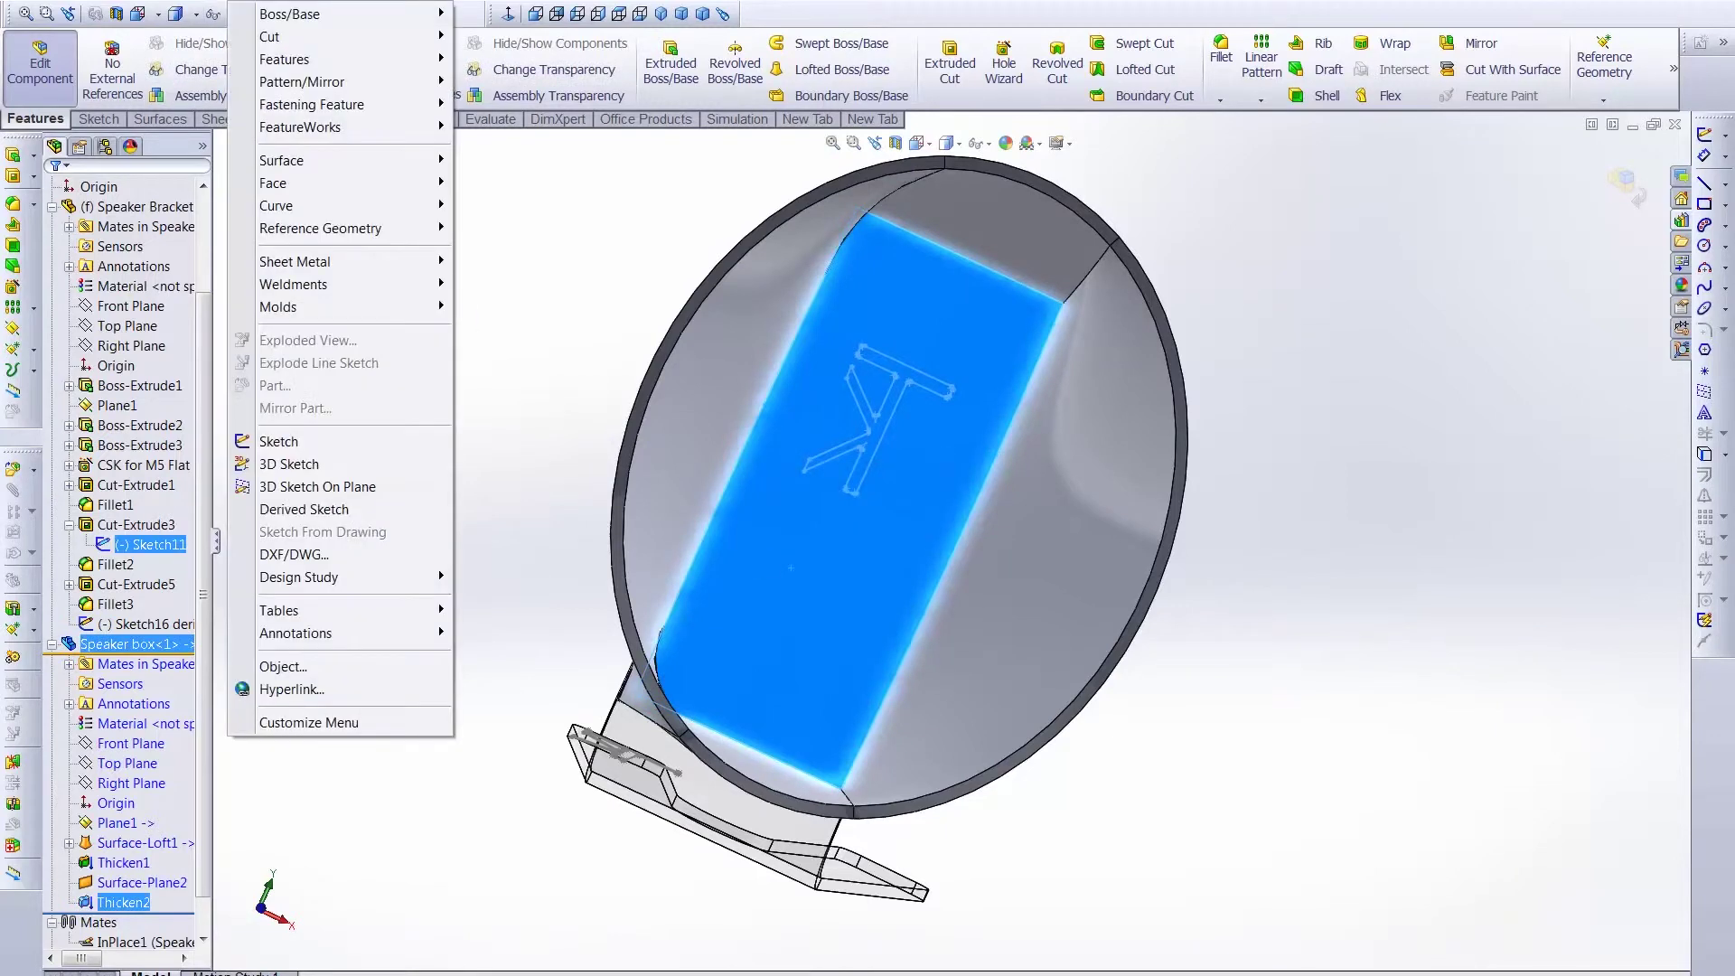
left_click(310, 511)
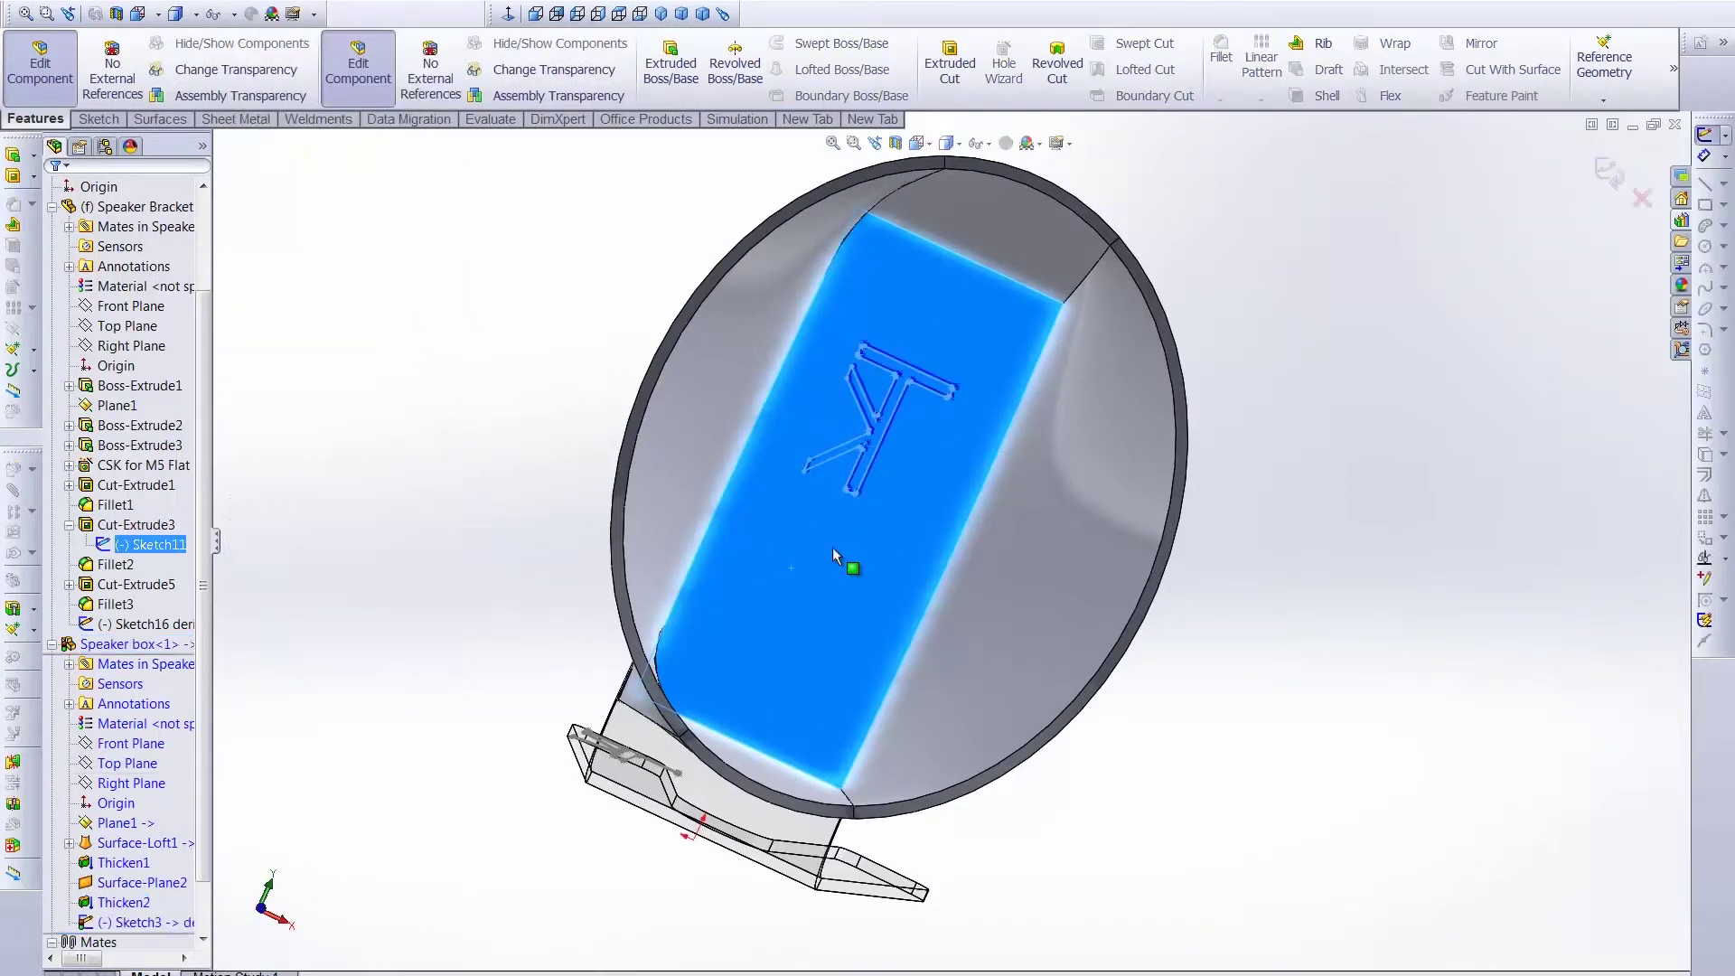
Drag the derived logo sketch Sketch3 into position on the back face
left_click(906, 406)
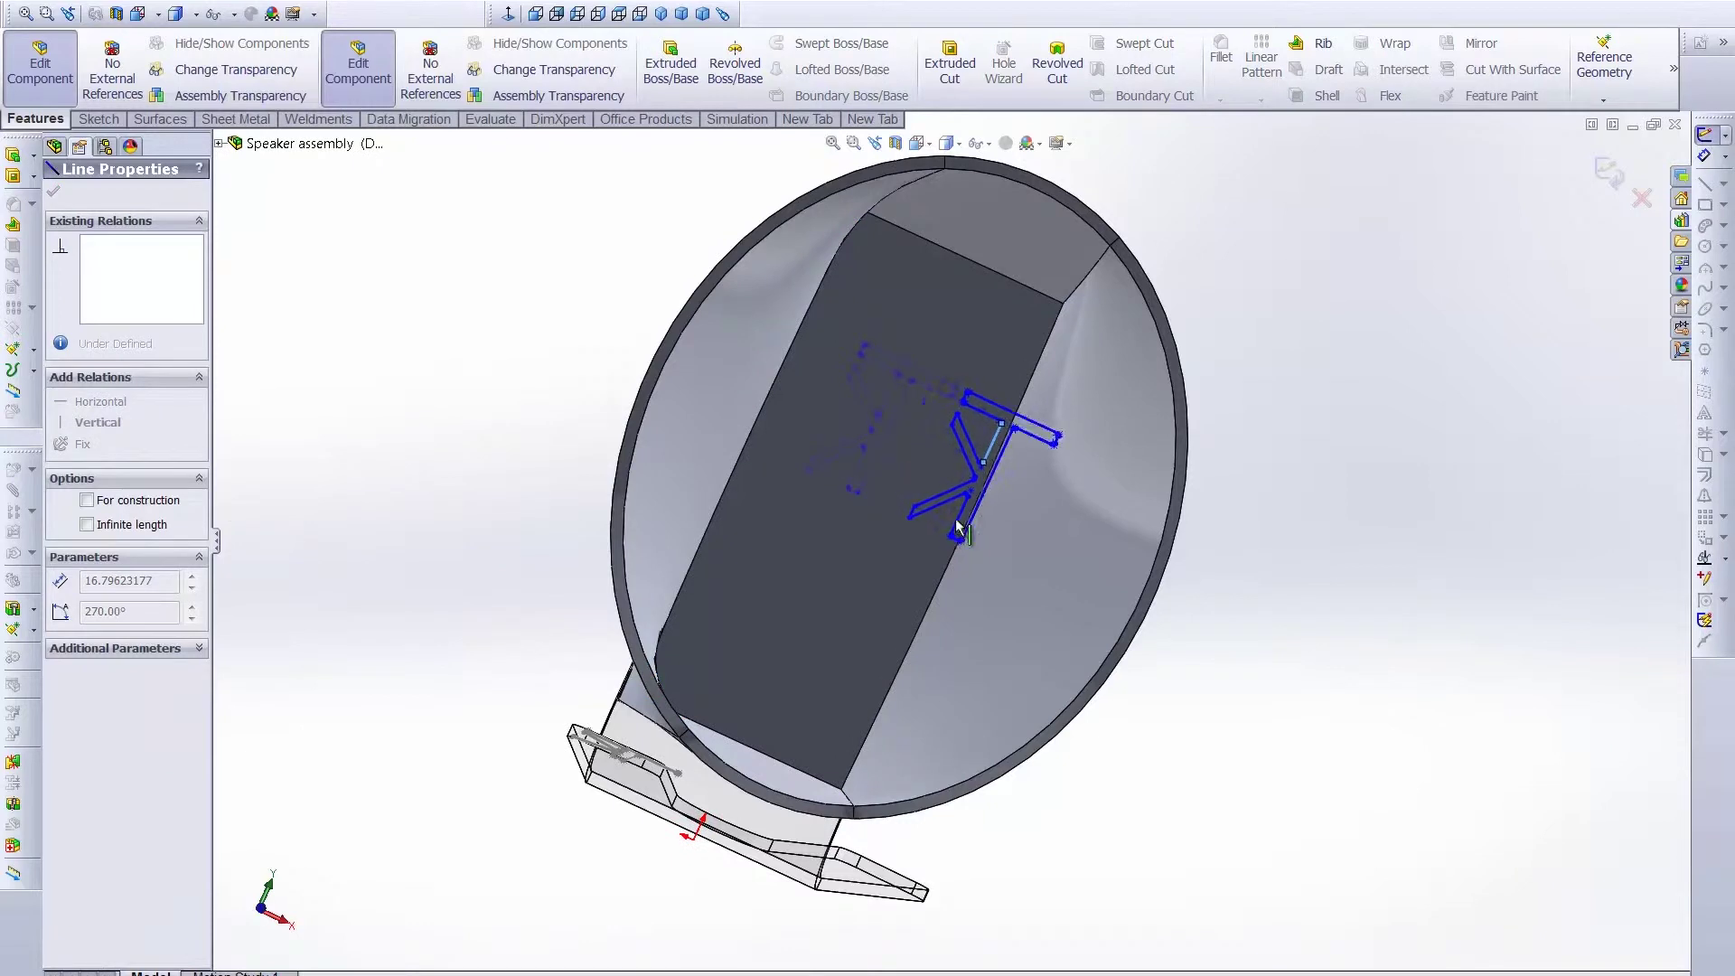
mouse_move(873, 497)
left_mouse_down()
mouse_move(799, 600)
mouse_move(784, 658)
left_mouse_up()
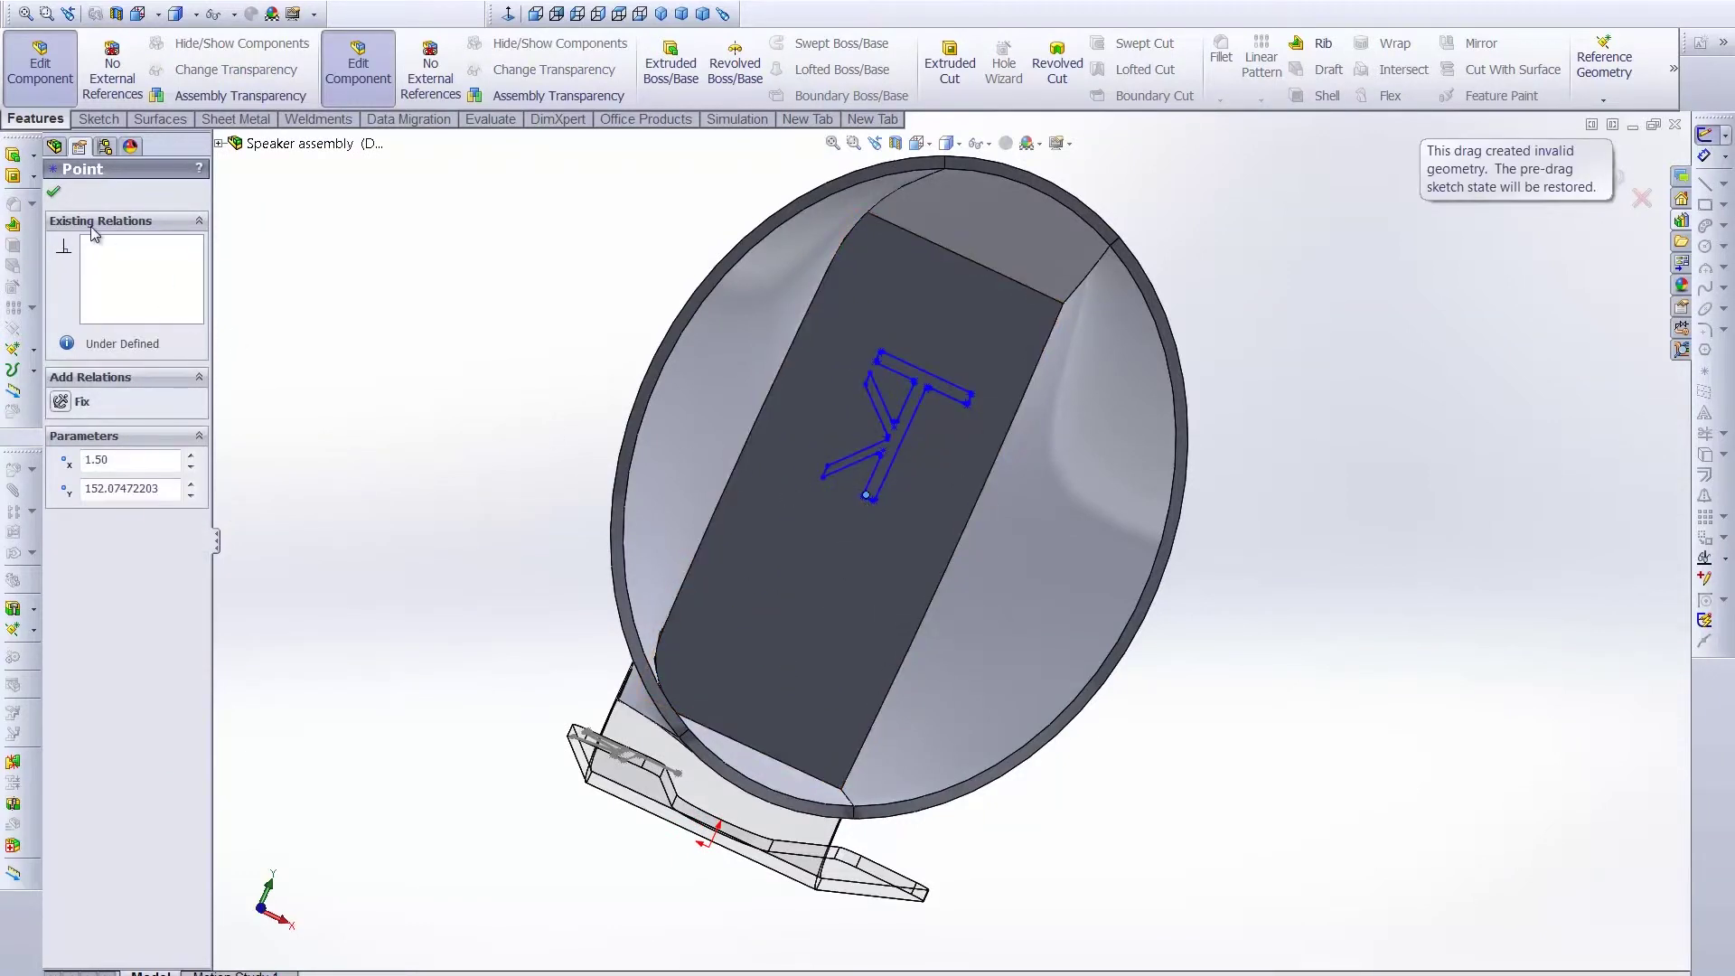
left_click(53, 192)
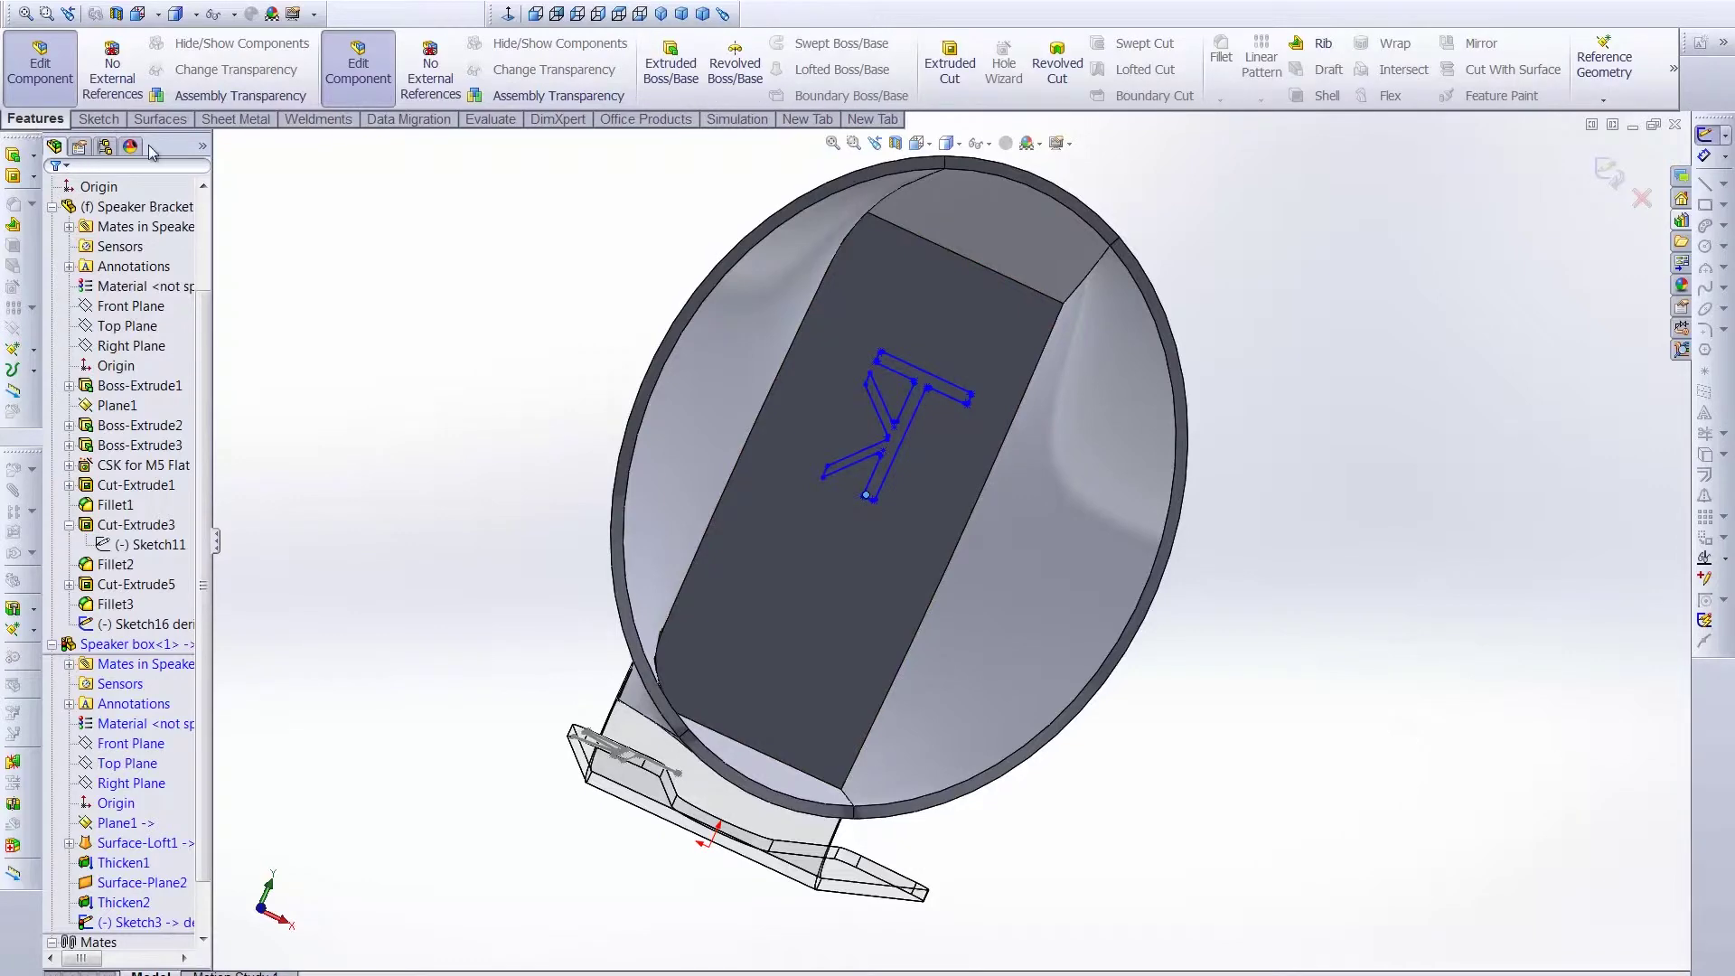
left_click(945, 70)
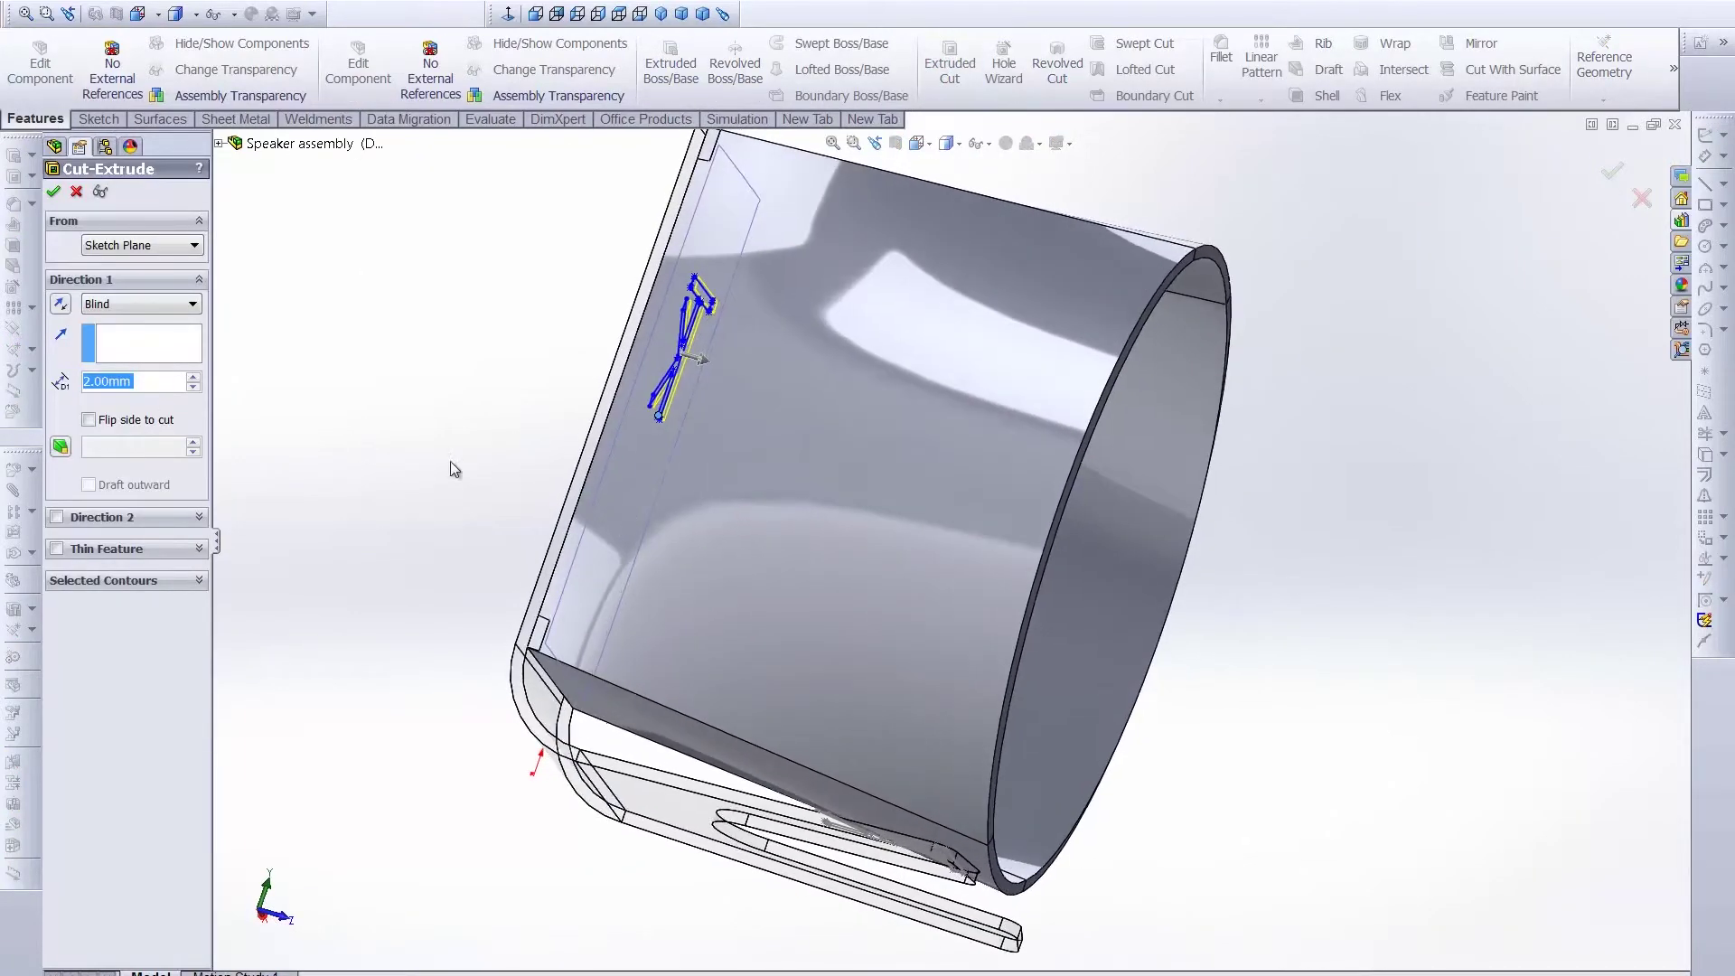
Cut the logo Blind 2.00 mm with reversed direction, check it, and finish editing the speaker box
left_click(60, 304)
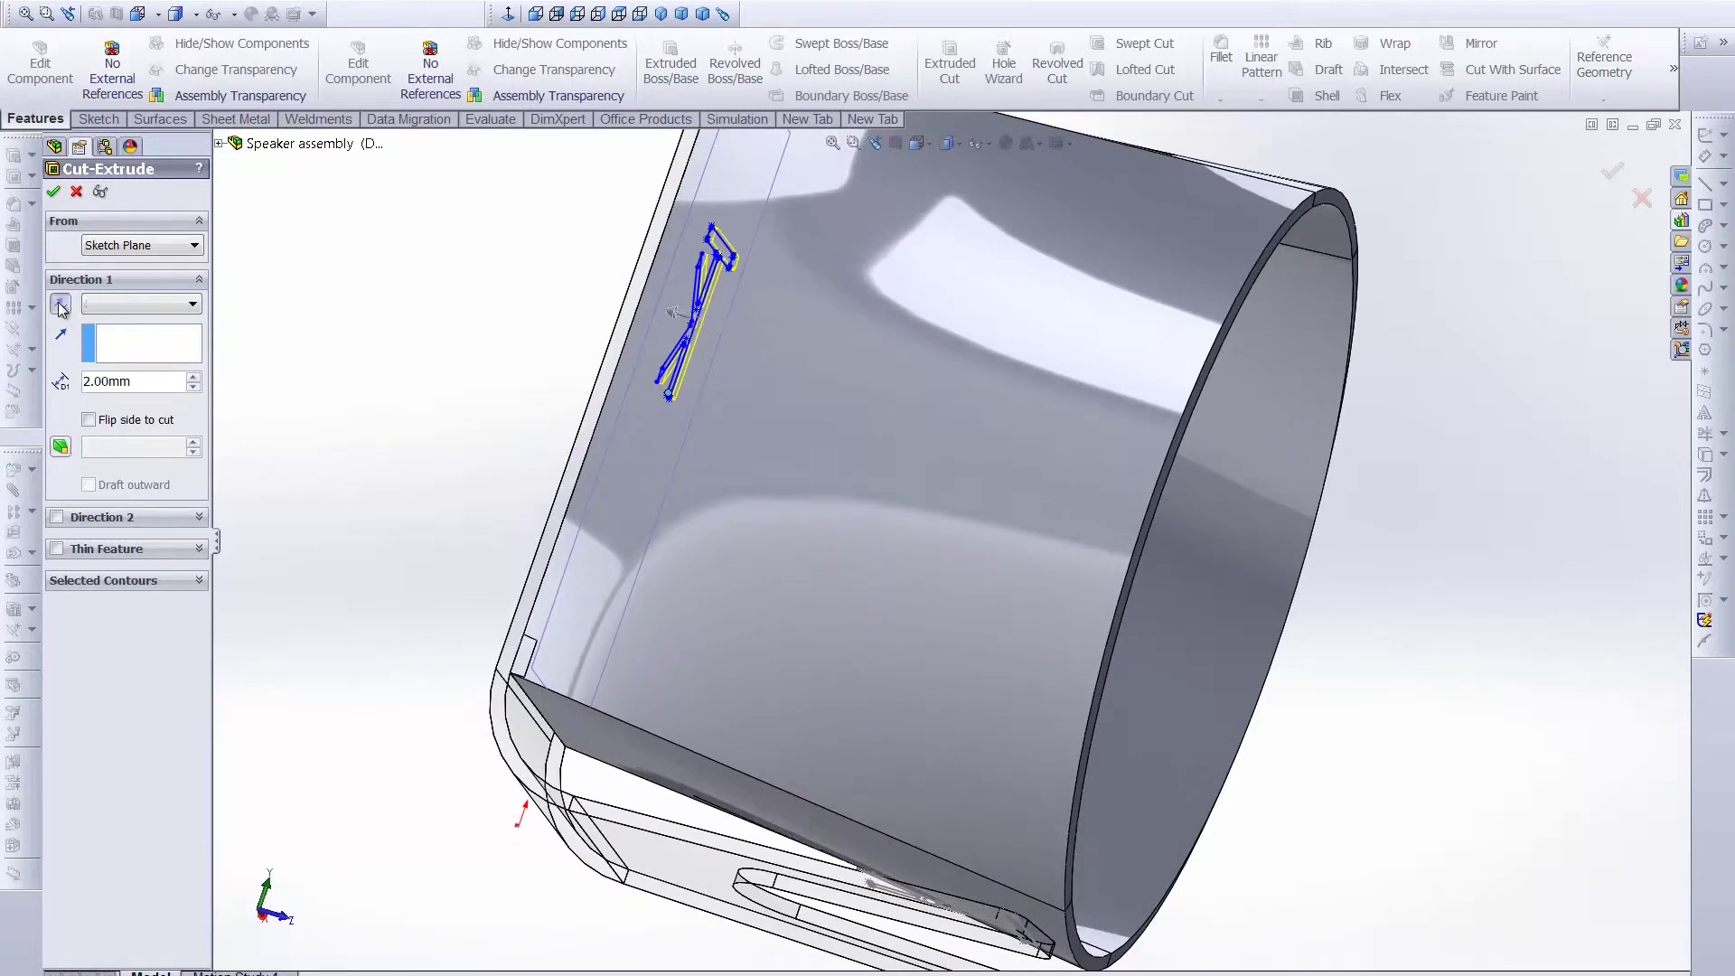
left_click(53, 192)
middle_click_drag(440, 437, 264, 377)
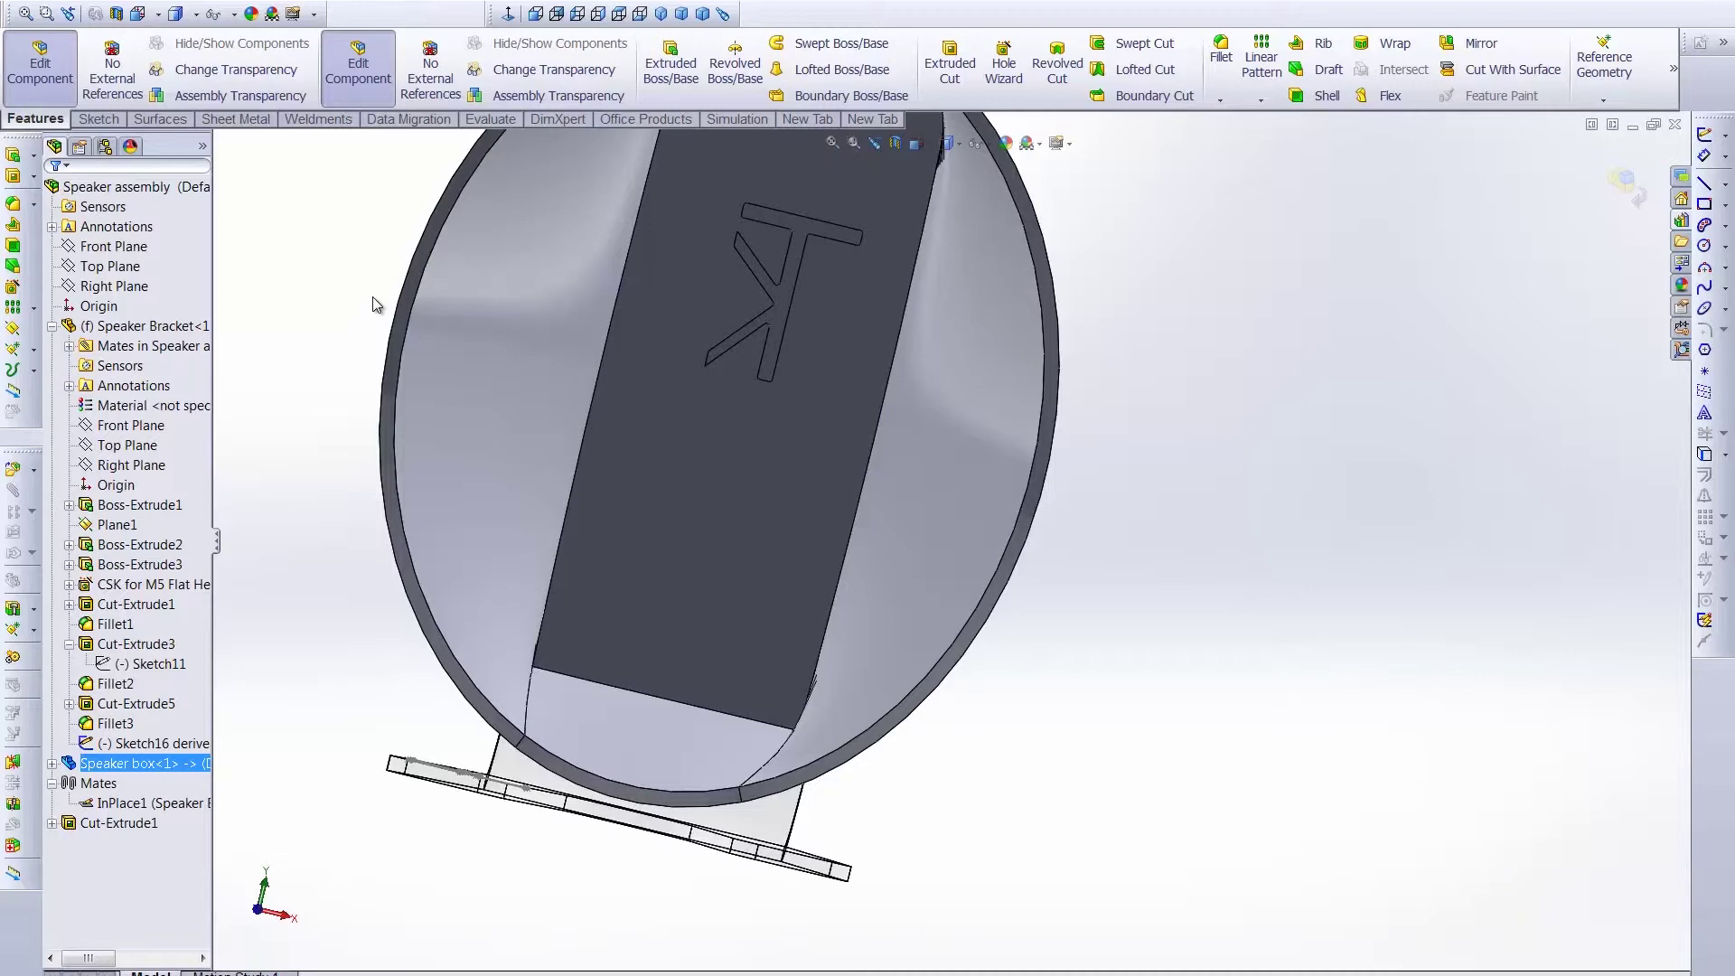
left_click(1627, 179)
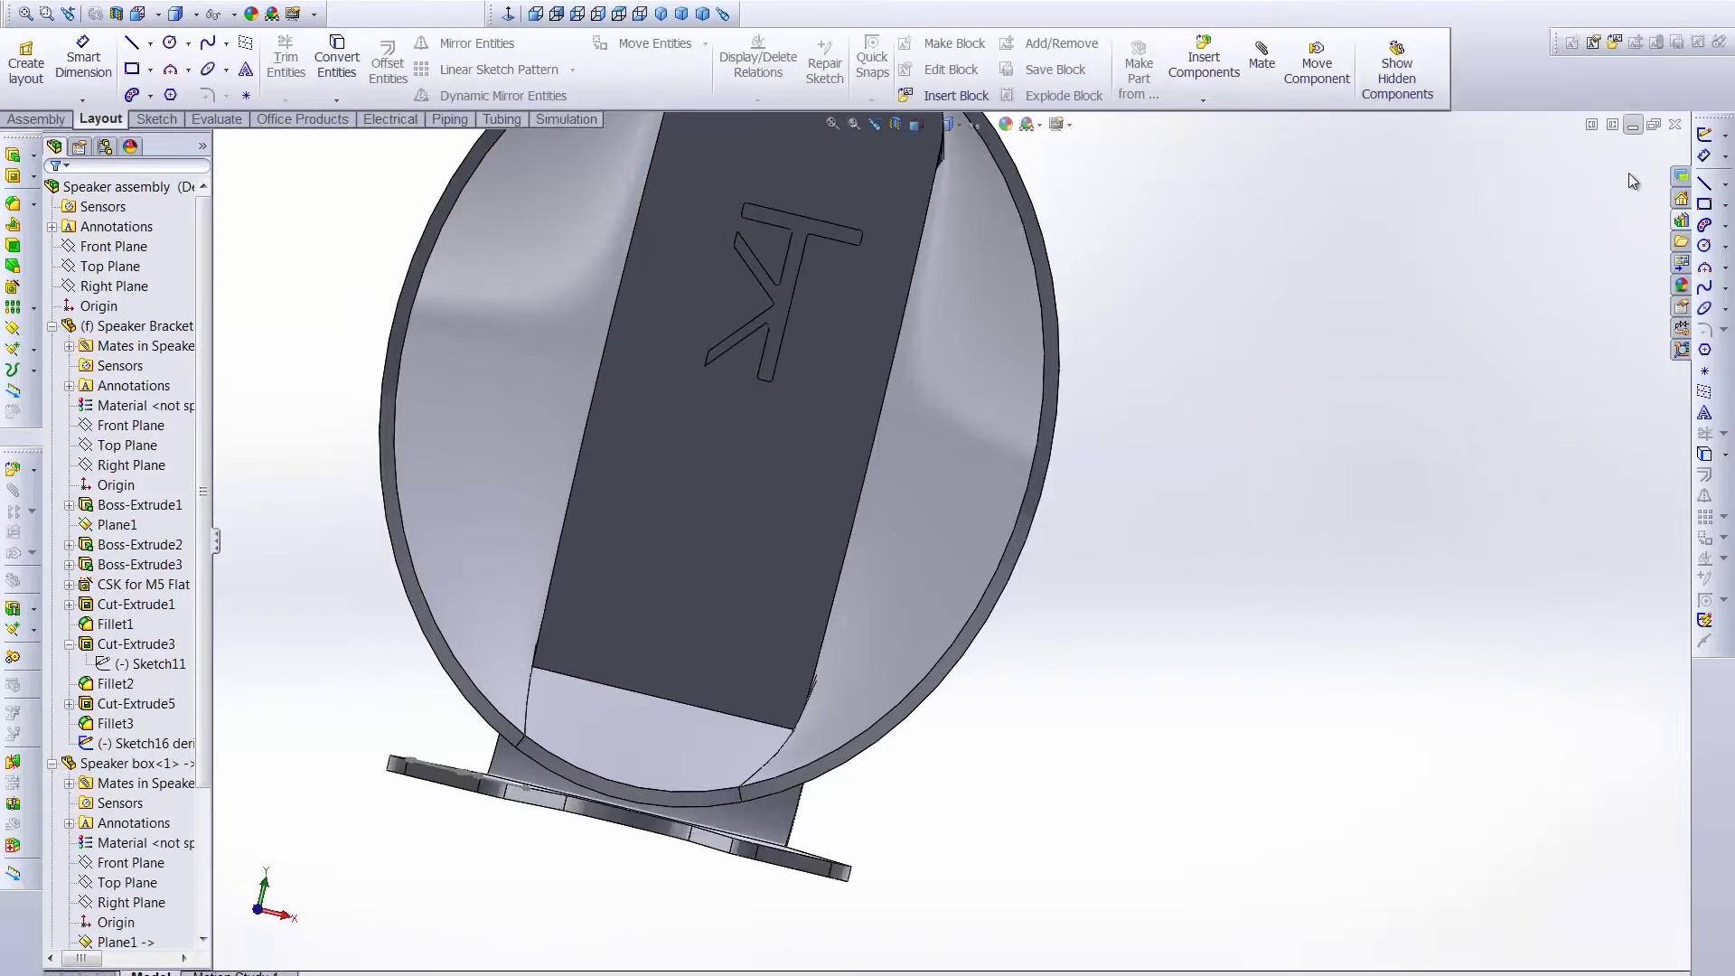
Leave the assembly and open the bracket's Sketch11 for editing
left_click(1632, 124)
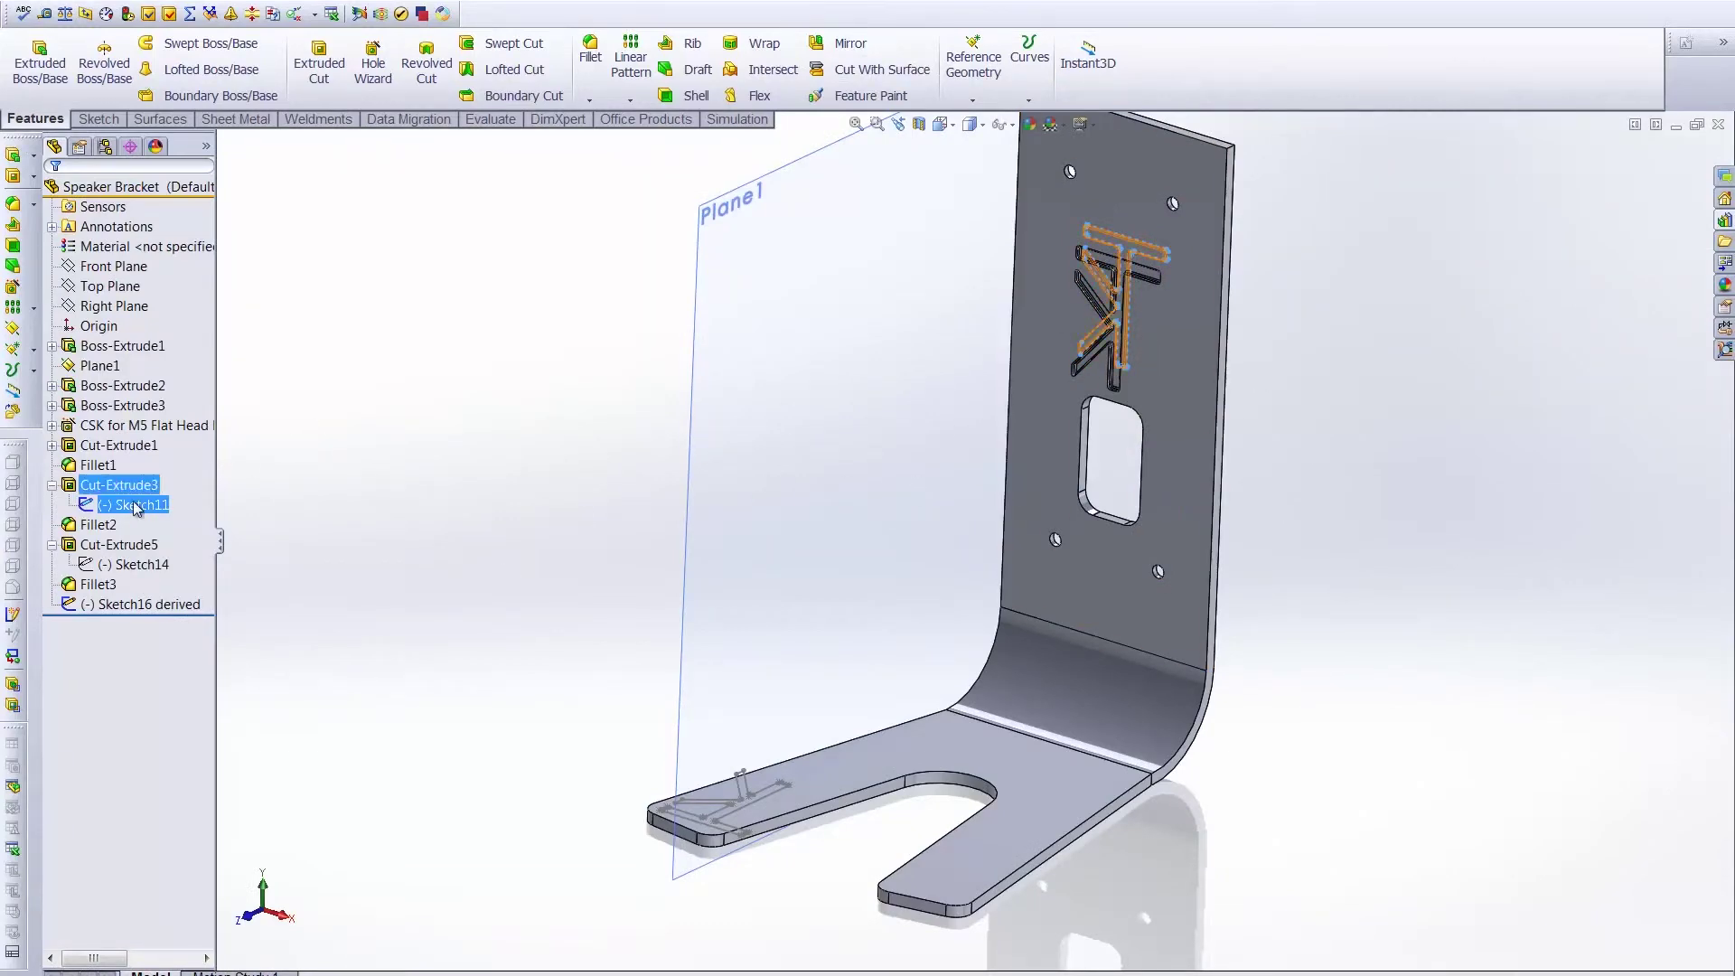
right_click(137, 506)
left_click(145, 465)
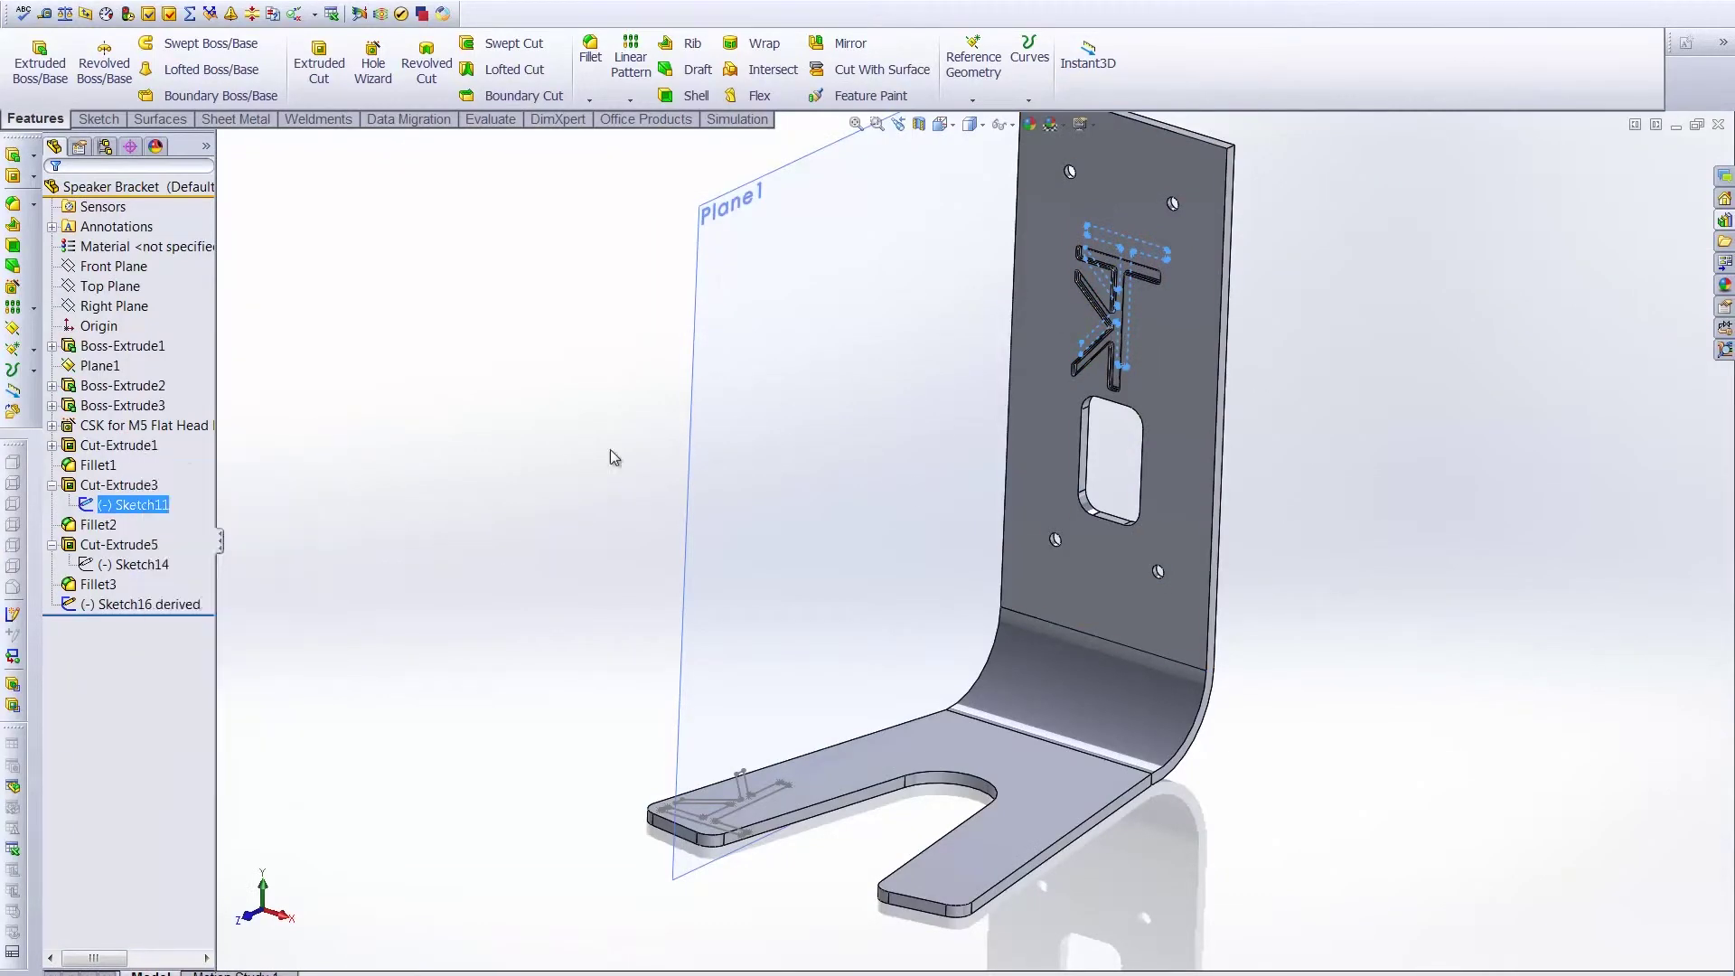
Change the logo's 50 mm stem dimension to 60 mm and exit the sketch to rebuild
middle_click_drag(1321, 295, 1075, 474)
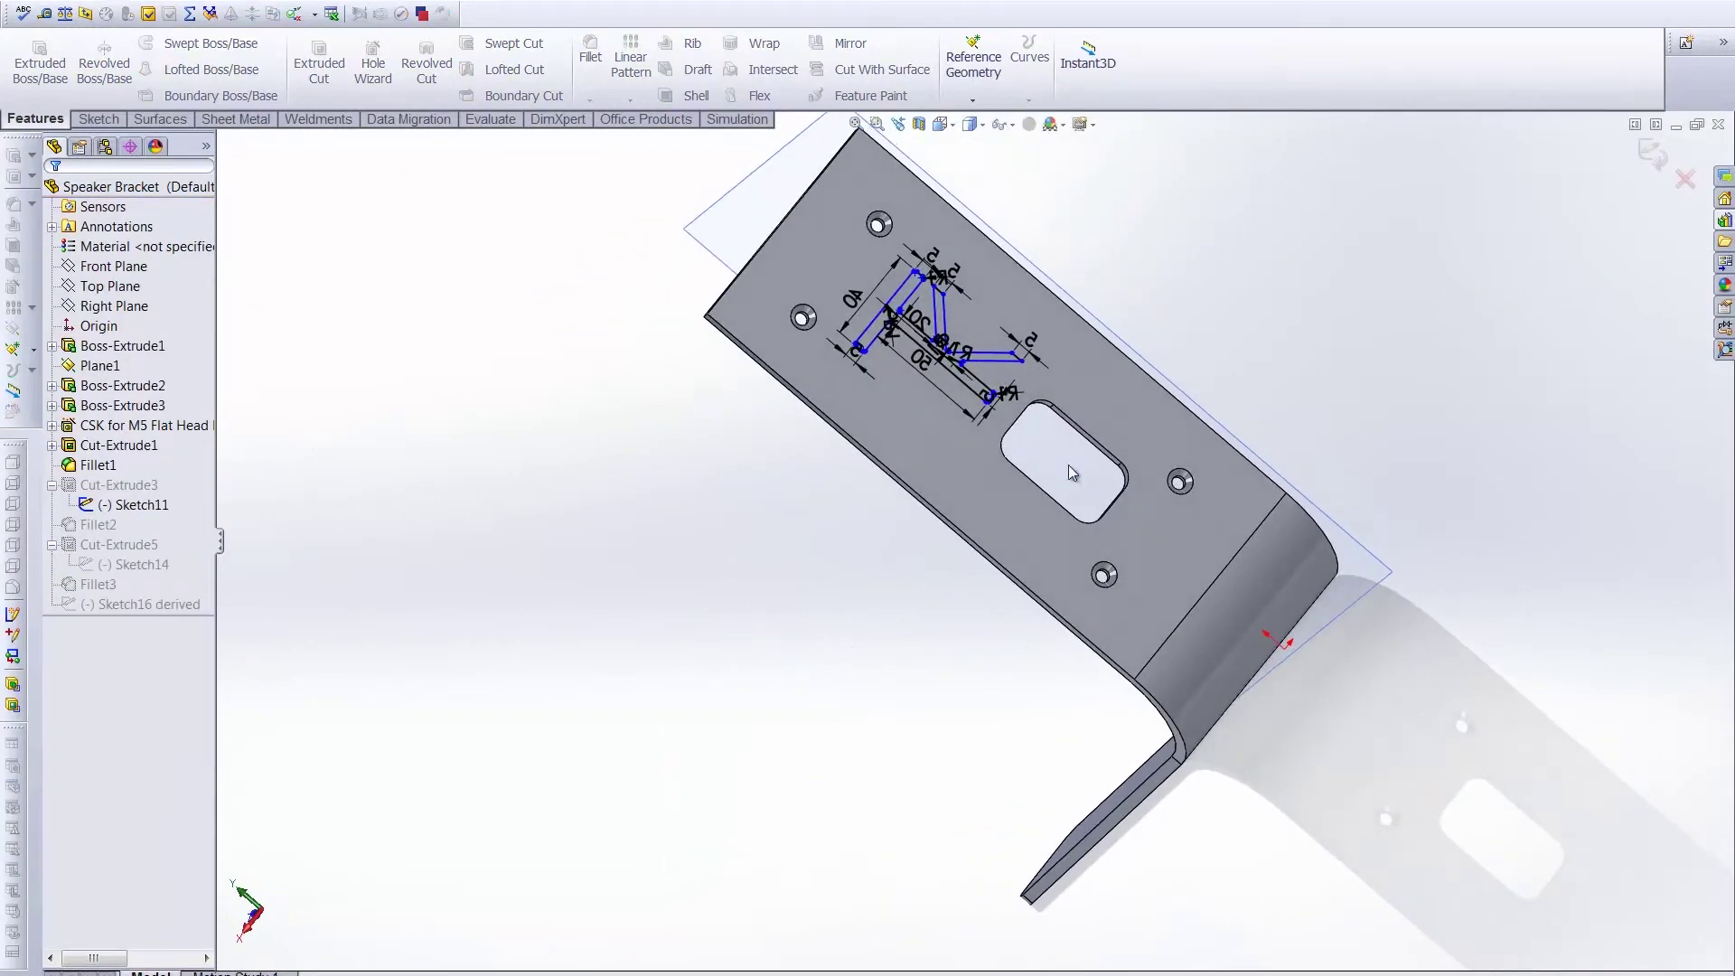
left_click(973, 398)
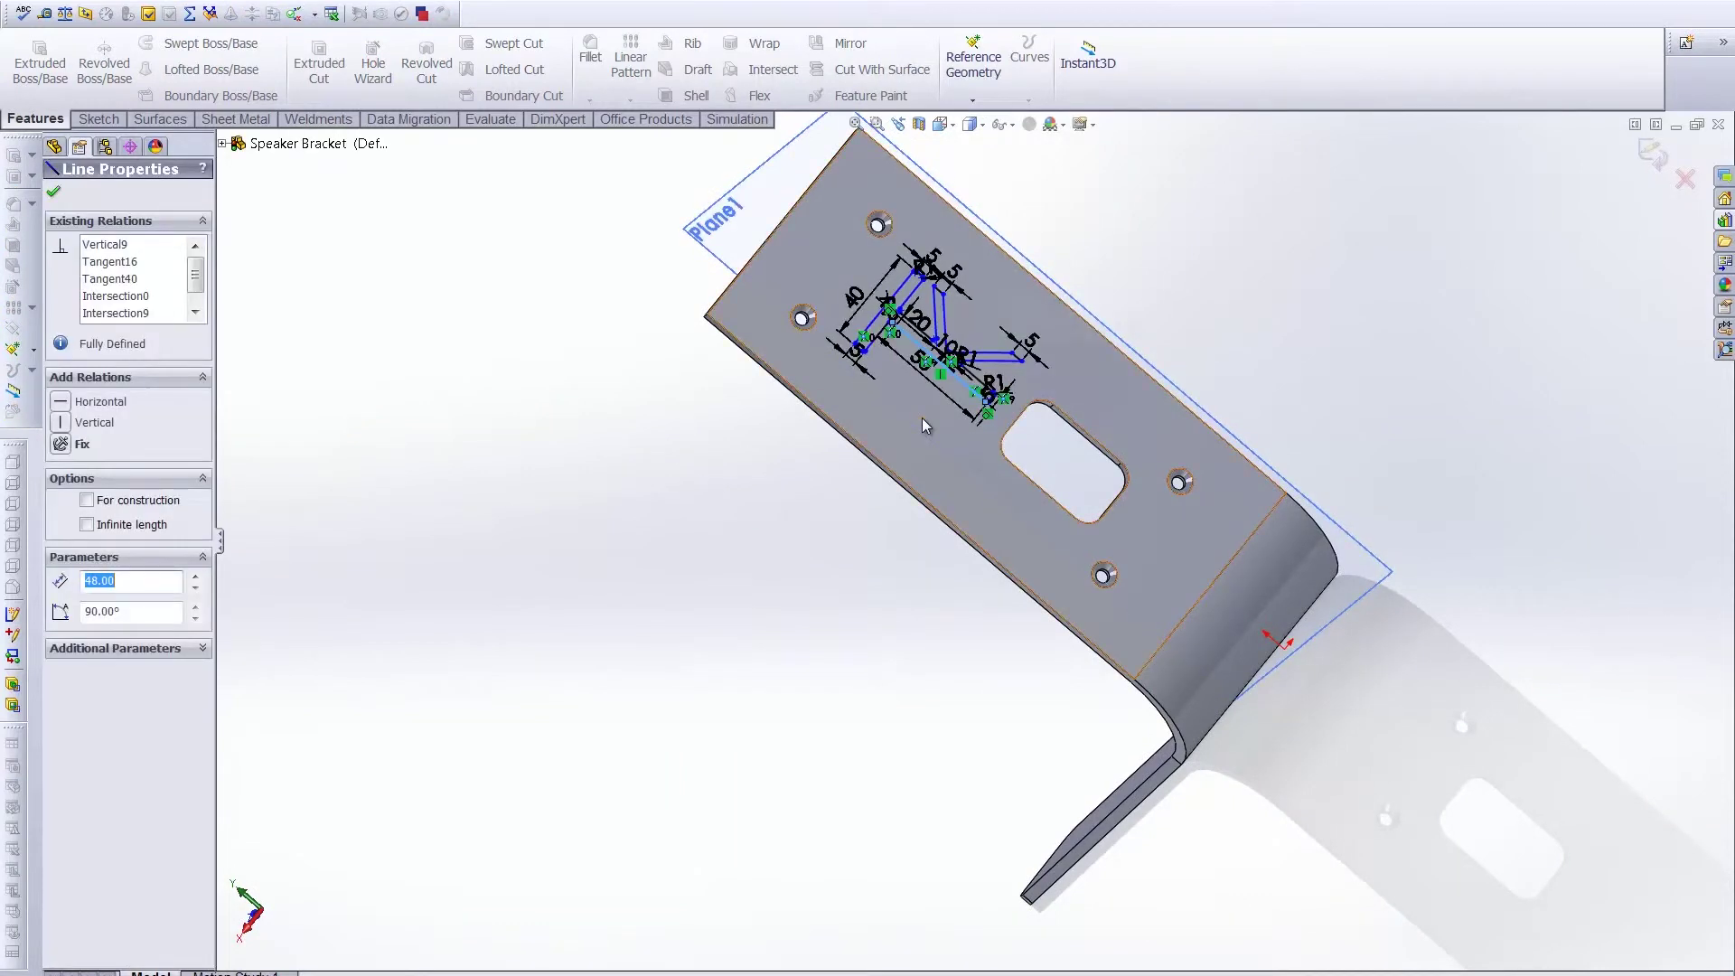
scroll(927, 420, "down", 5)
scroll(933, 418, "down", 3)
left_click(876, 444)
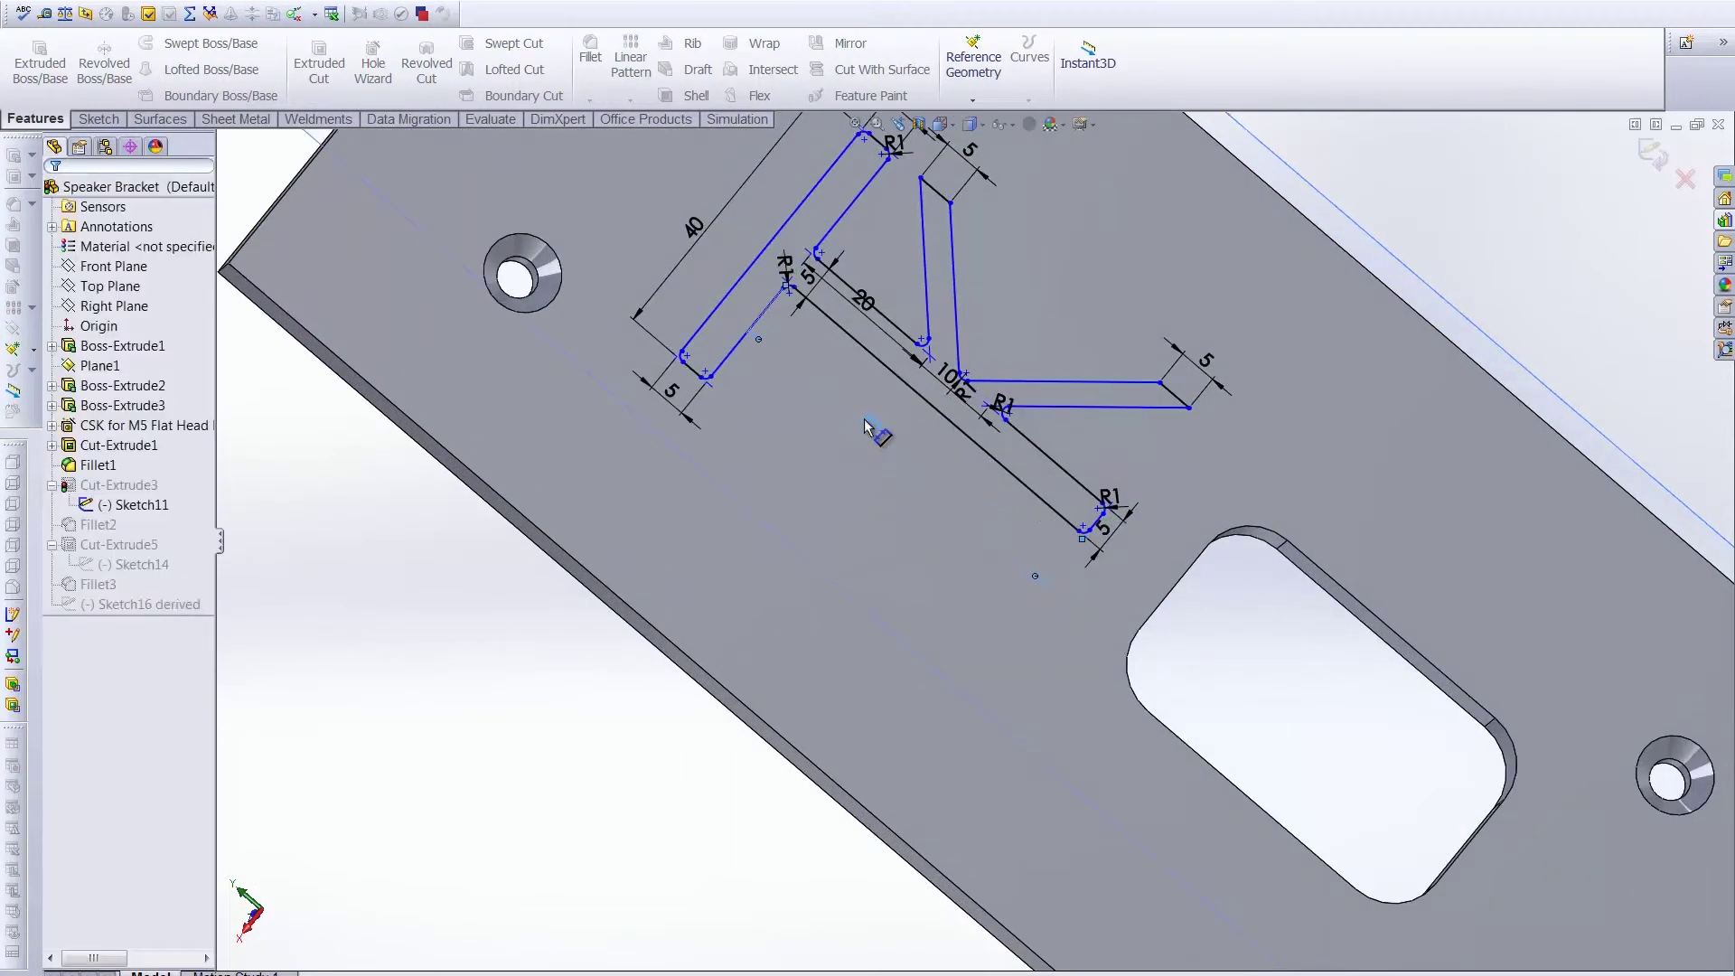
double_click(873, 436)
key("Return")
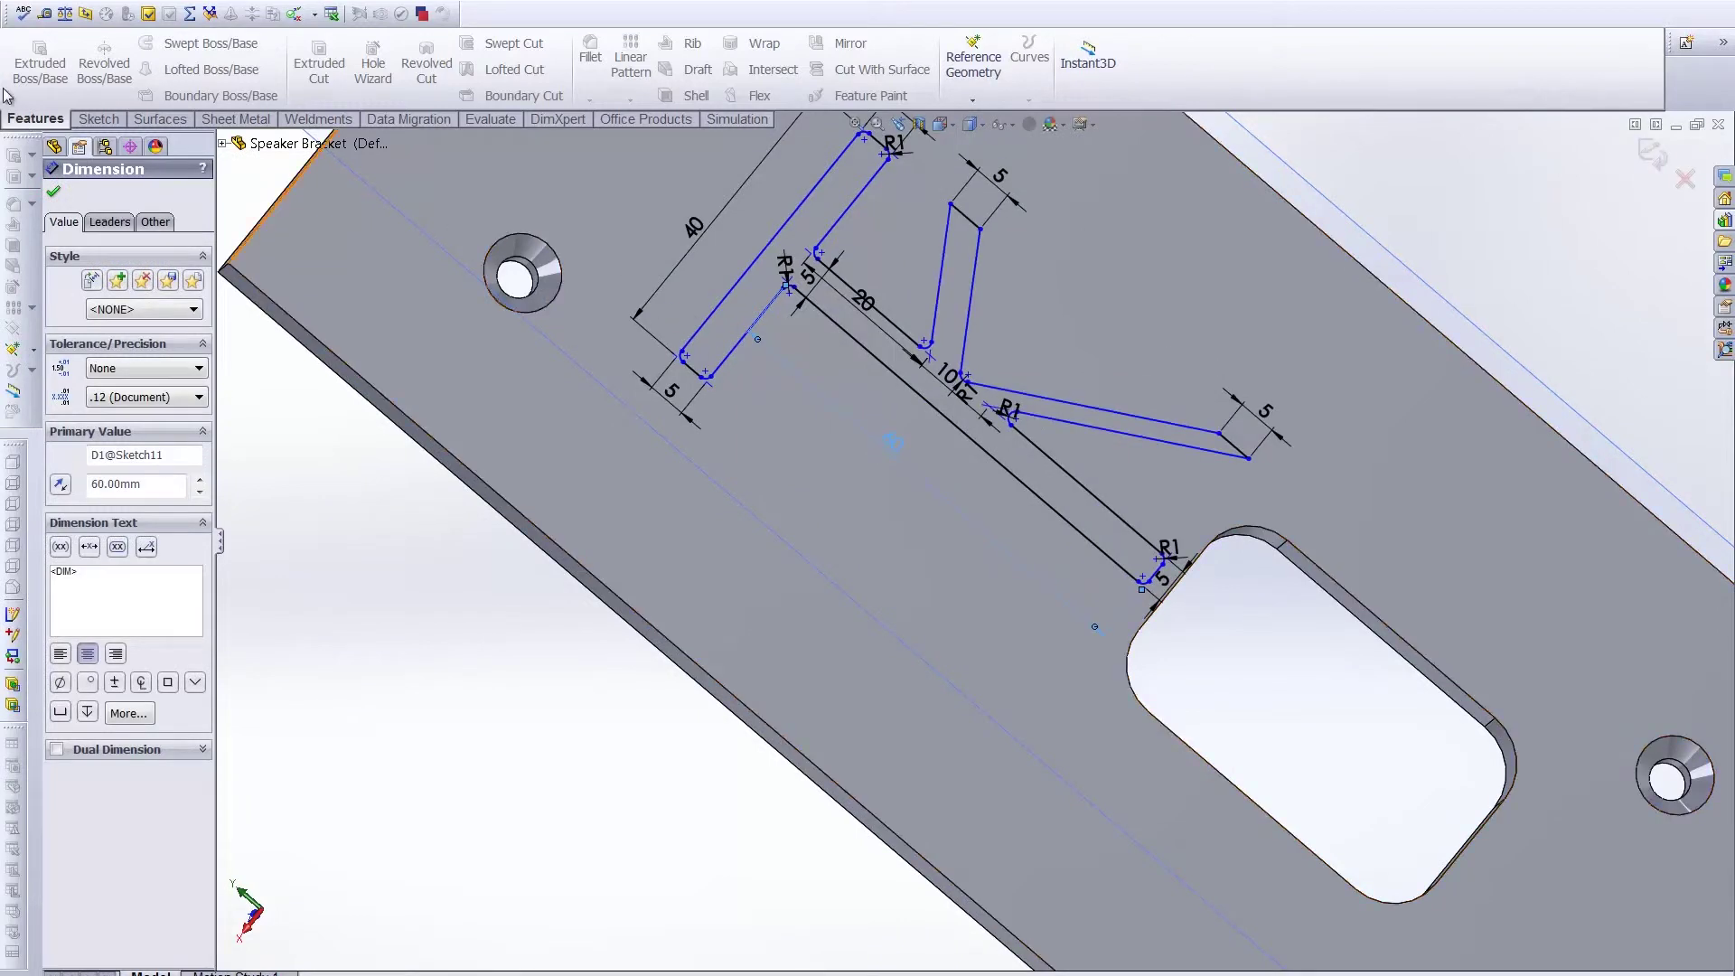
left_click(54, 191)
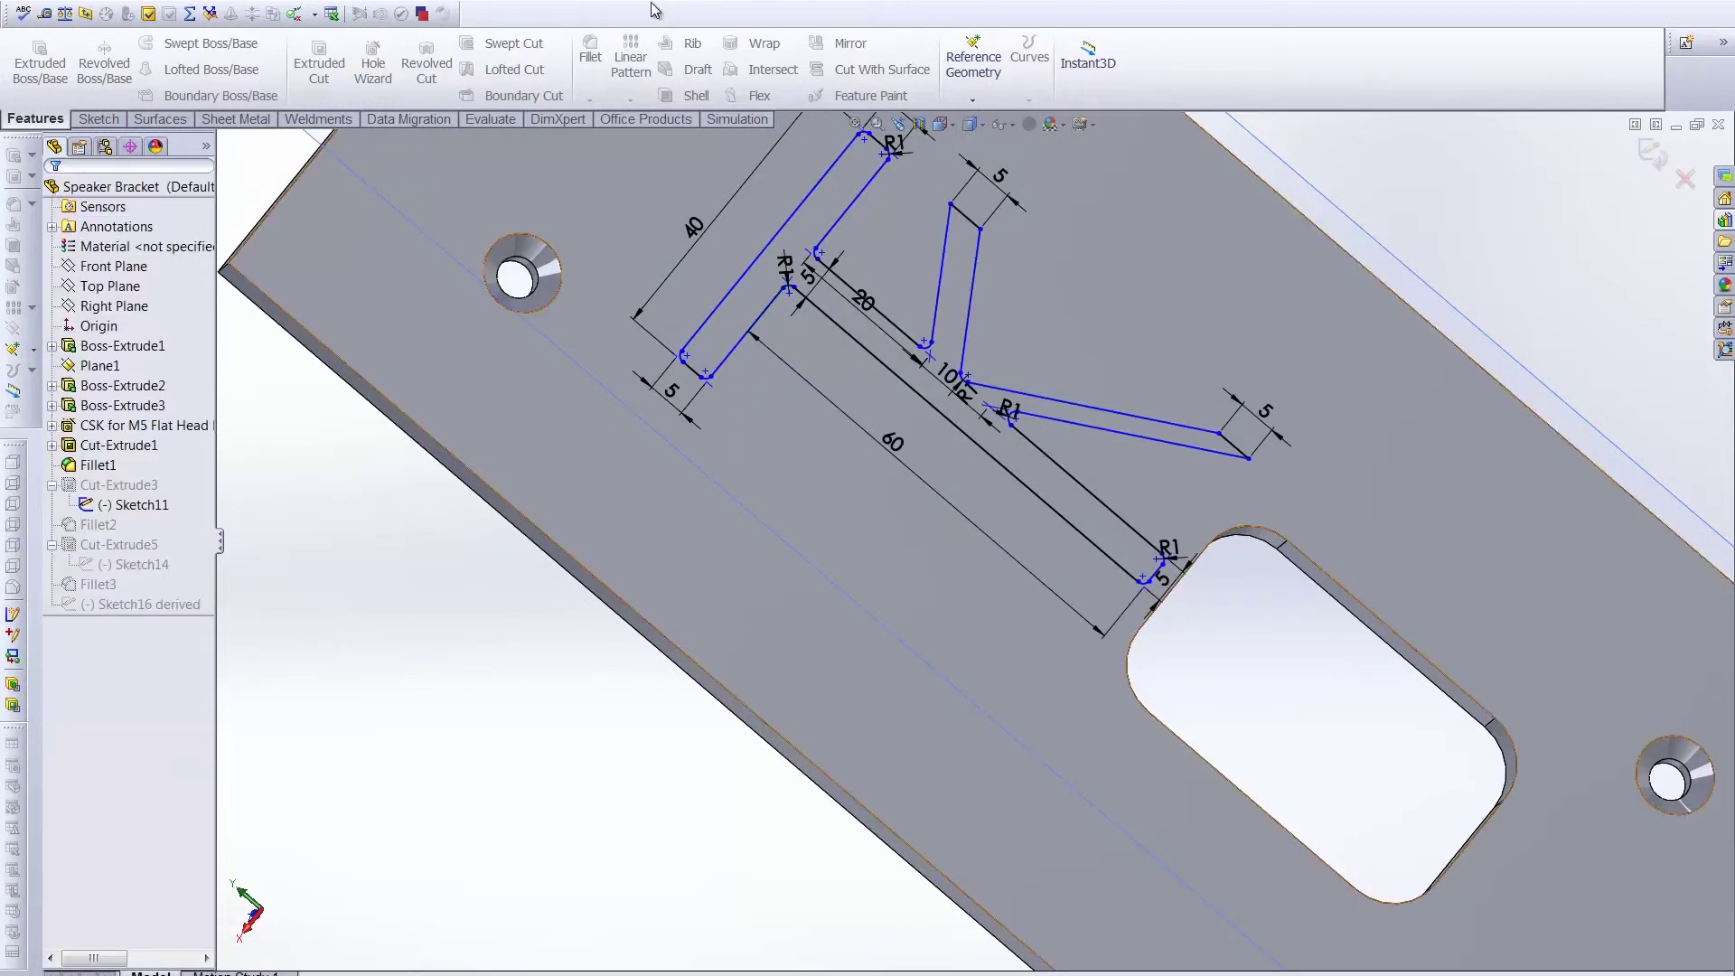
key("ctrl+b")
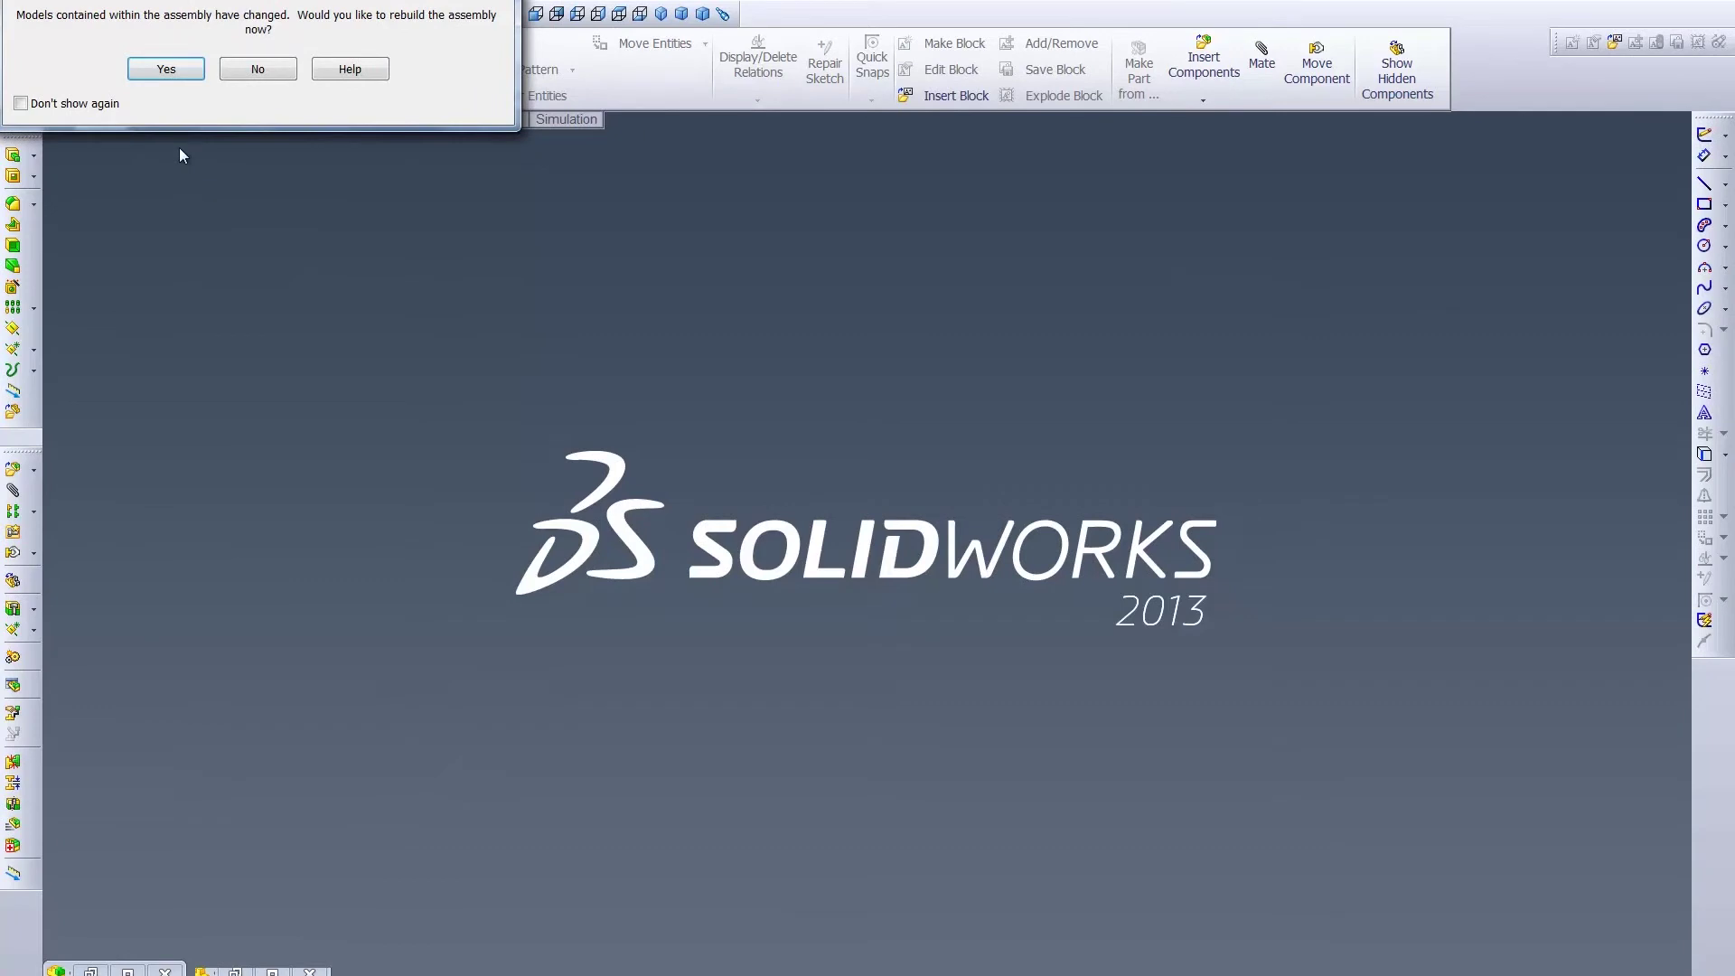
Rebuild the assembly and show Sketch11's dimensions to confirm the 60 mm stem on the speaker box logo
left_click(166, 69)
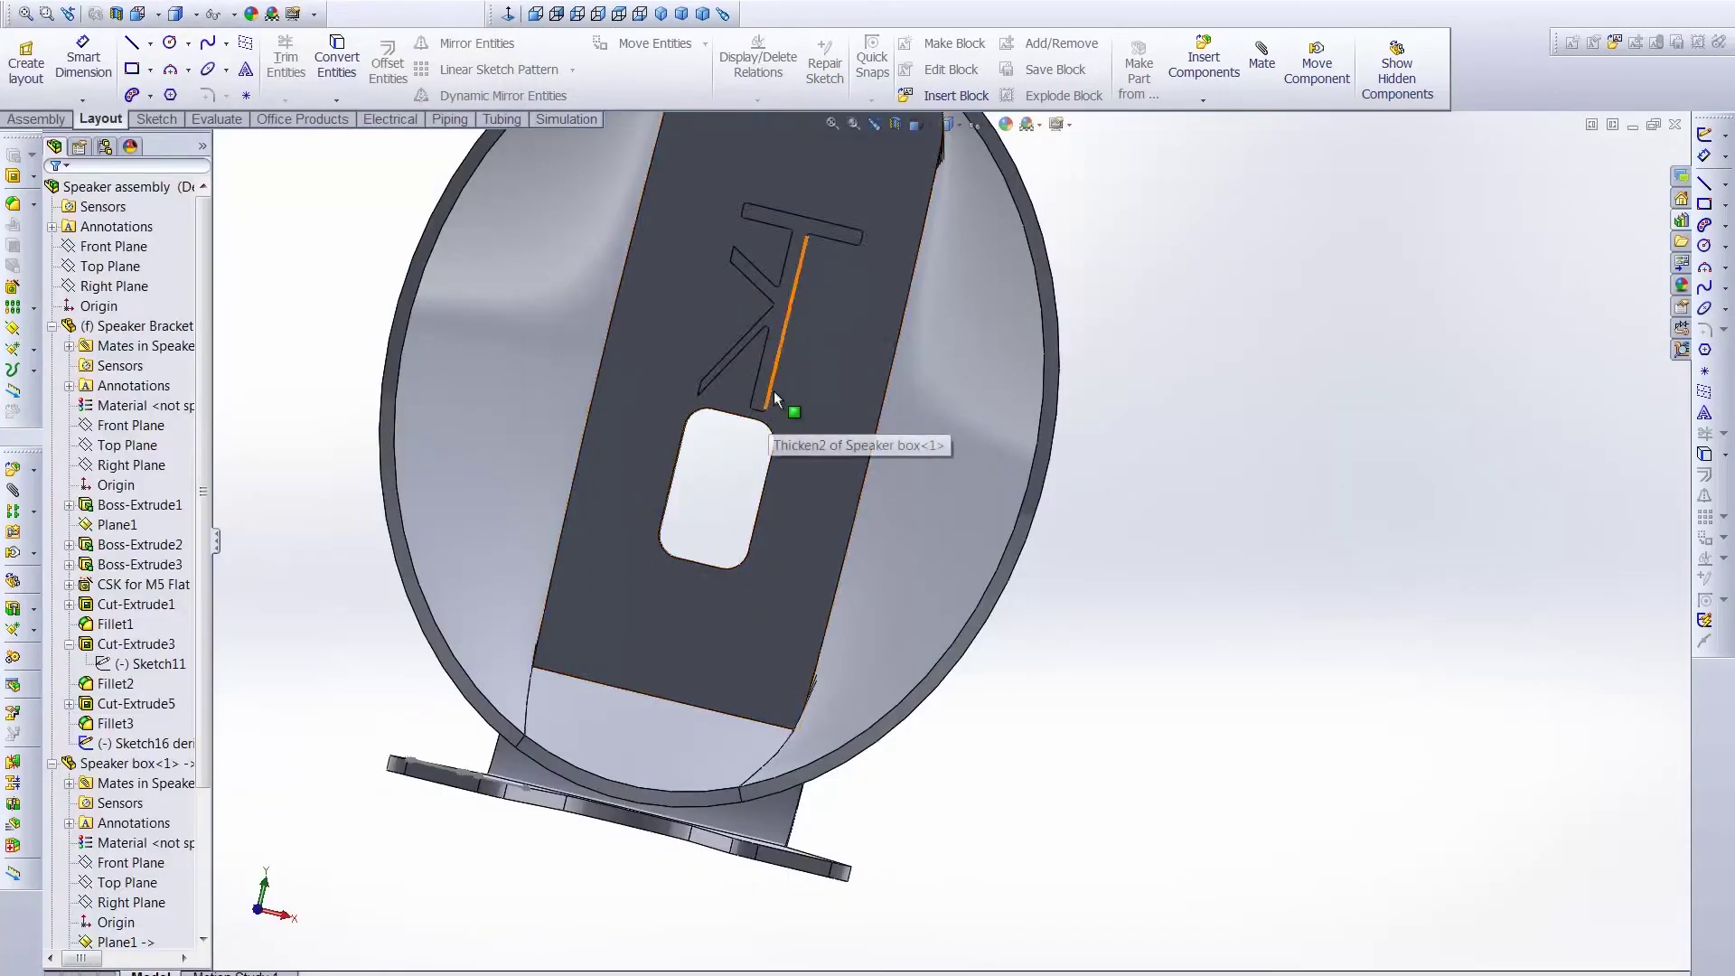
left_click(774, 397)
double_click(133, 664)
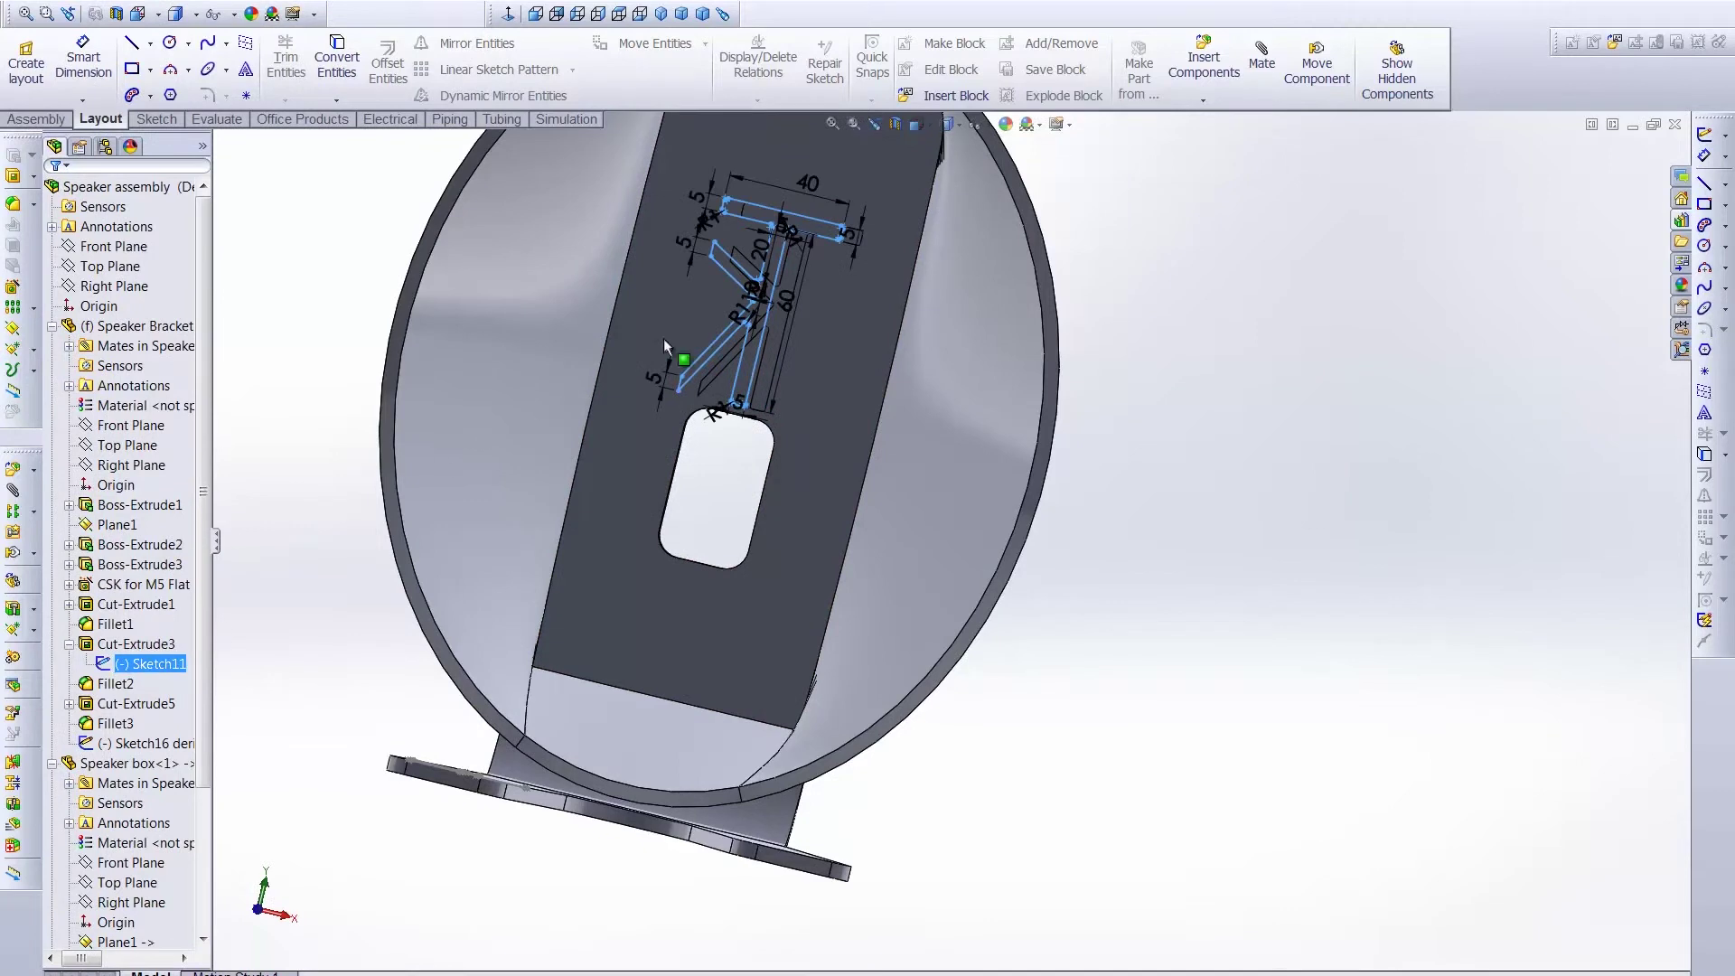
left_click(795, 306)
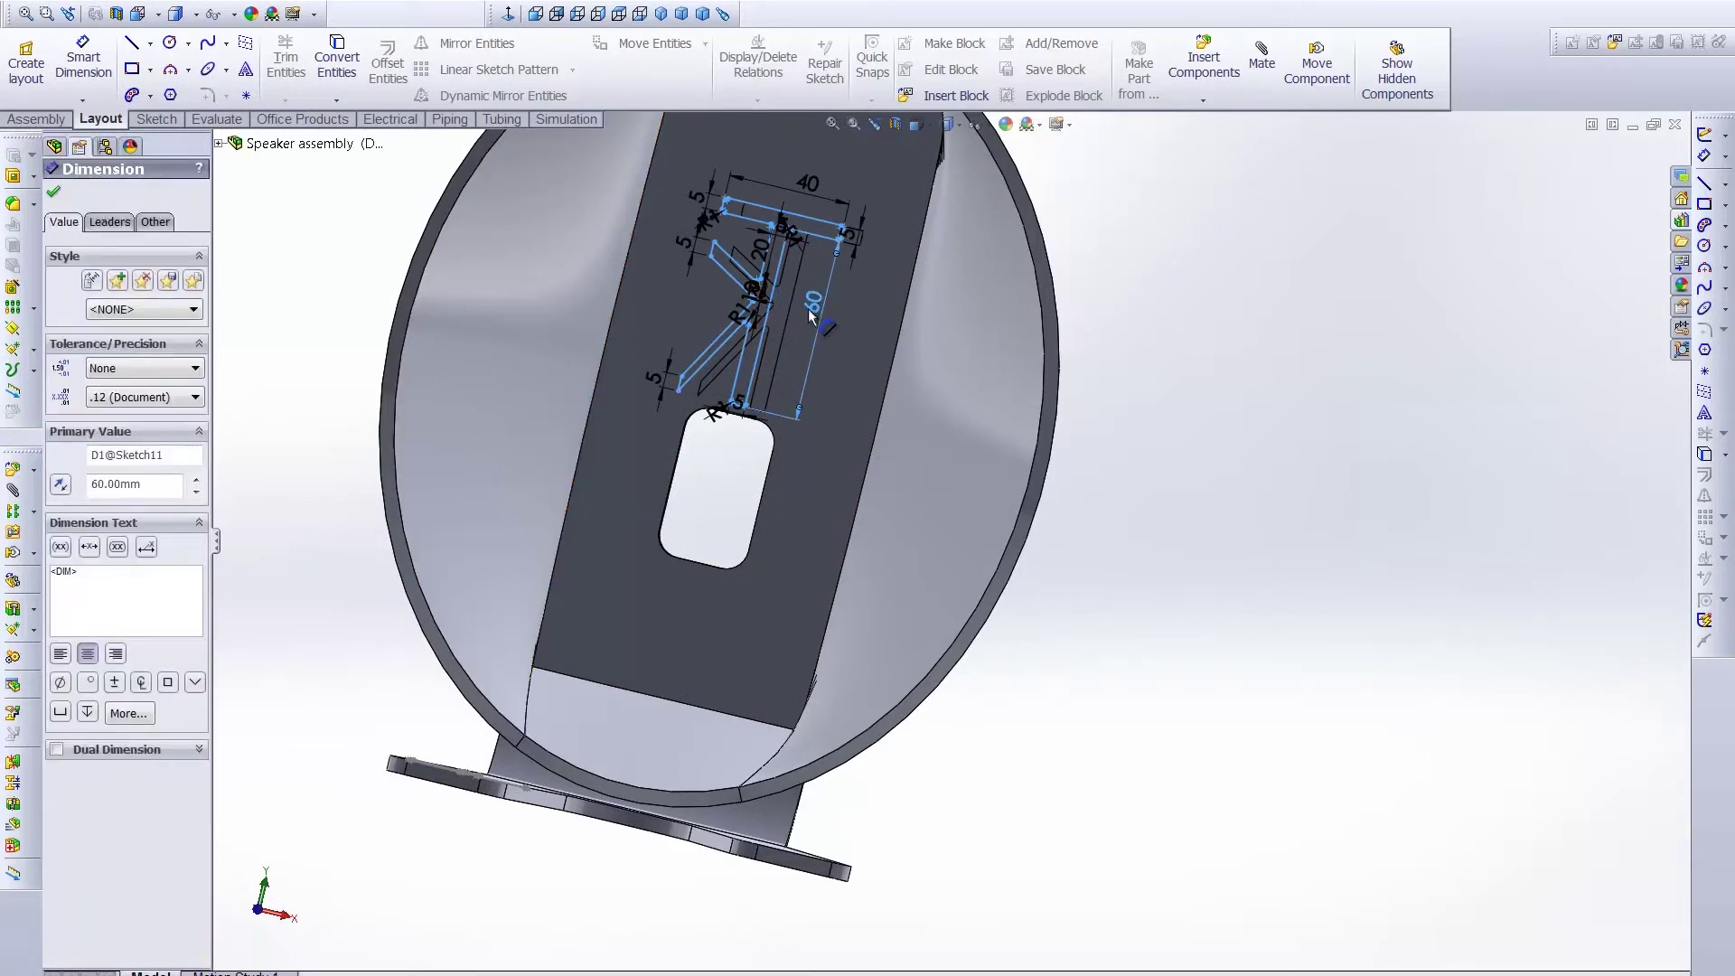